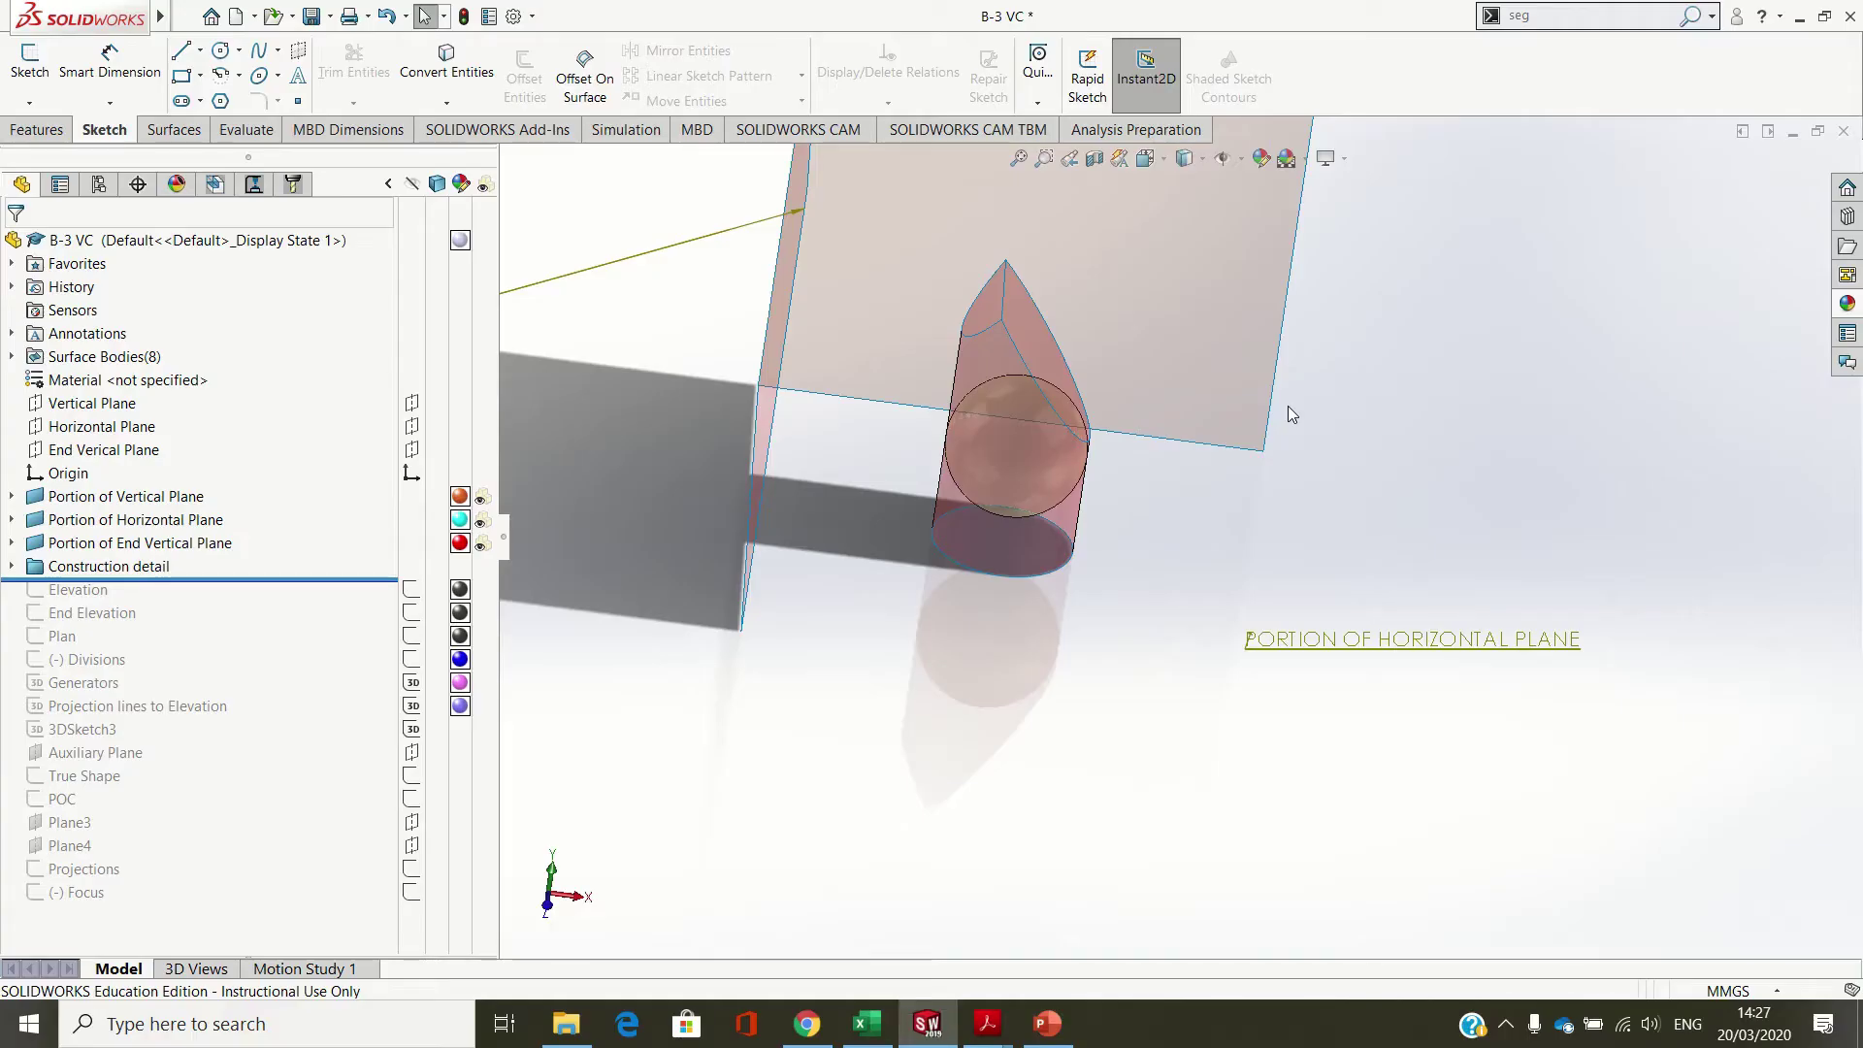
- Show the Portion of Horizontal Plane surface
right_click(202, 529)
left_click(217, 496)
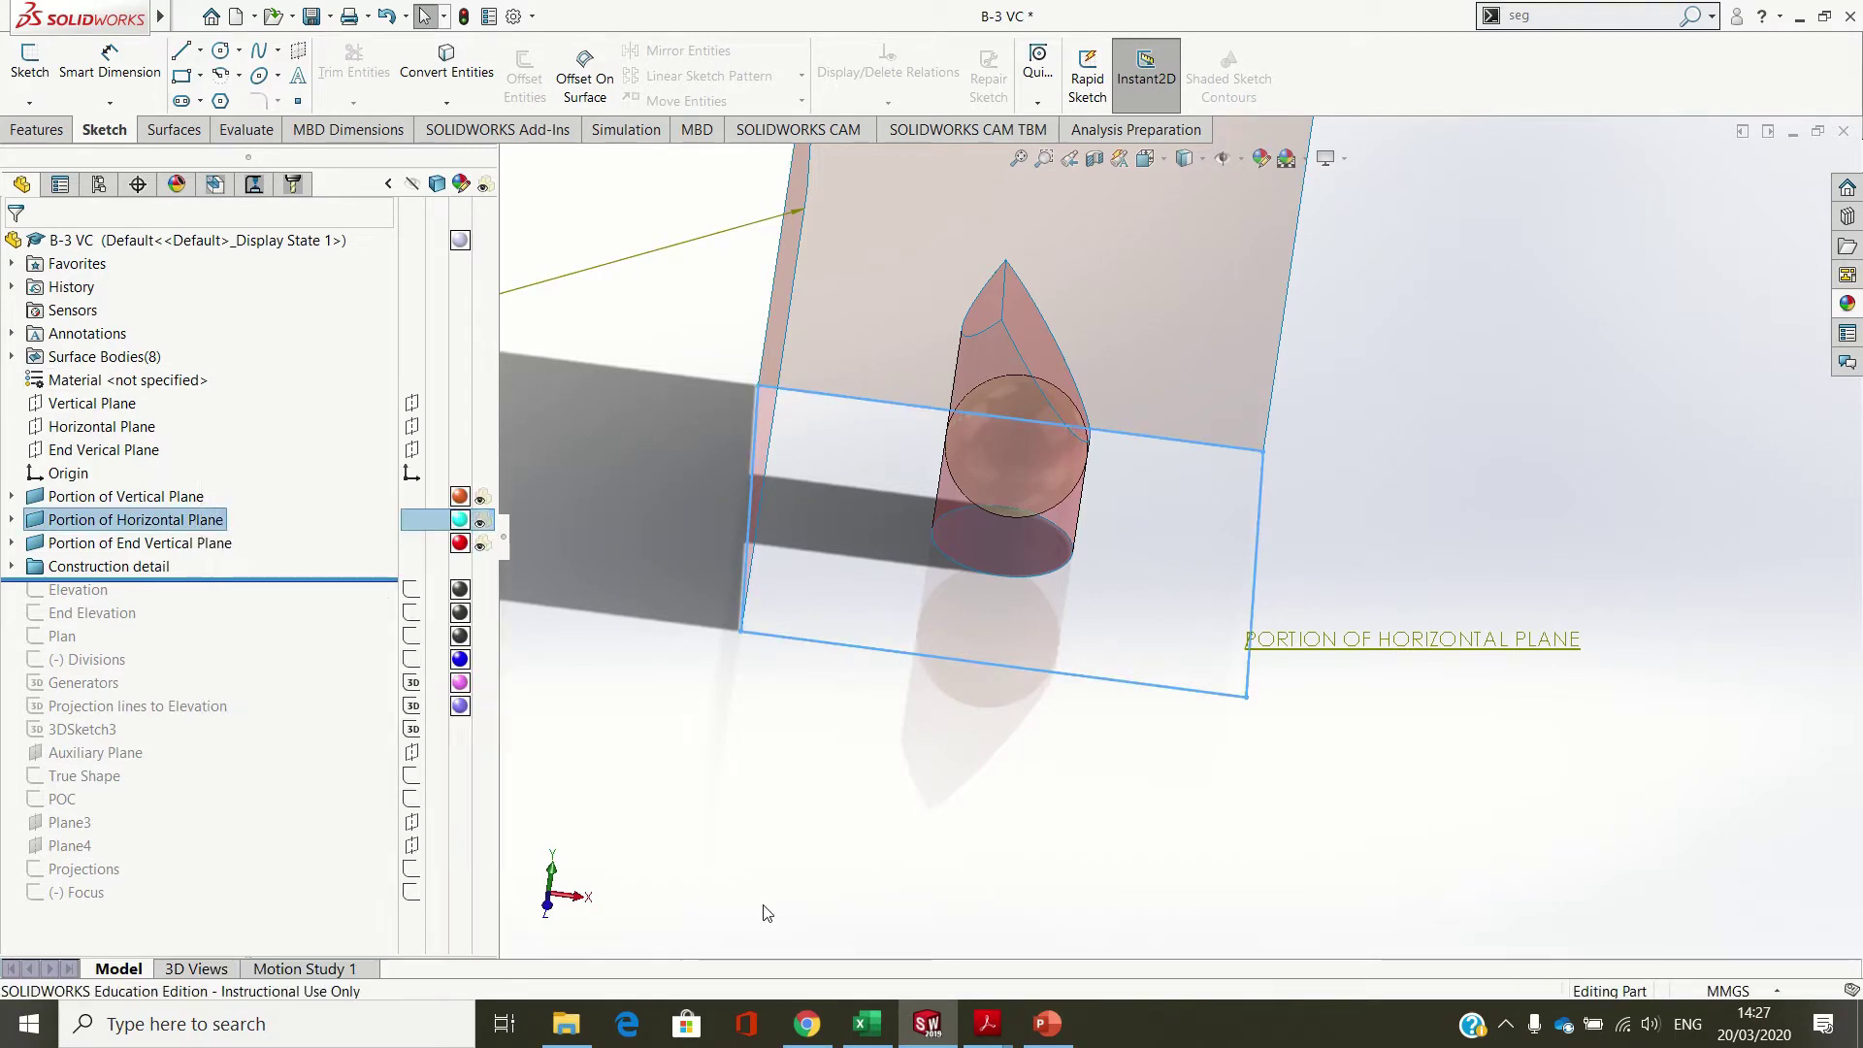
- Review question B-3 and its figure in 2011 HL Sec B.pdf, and return to the B-3 VC part in SOLIDWORKS
mouse_move(975, 1019)
left_click(1178, 916)
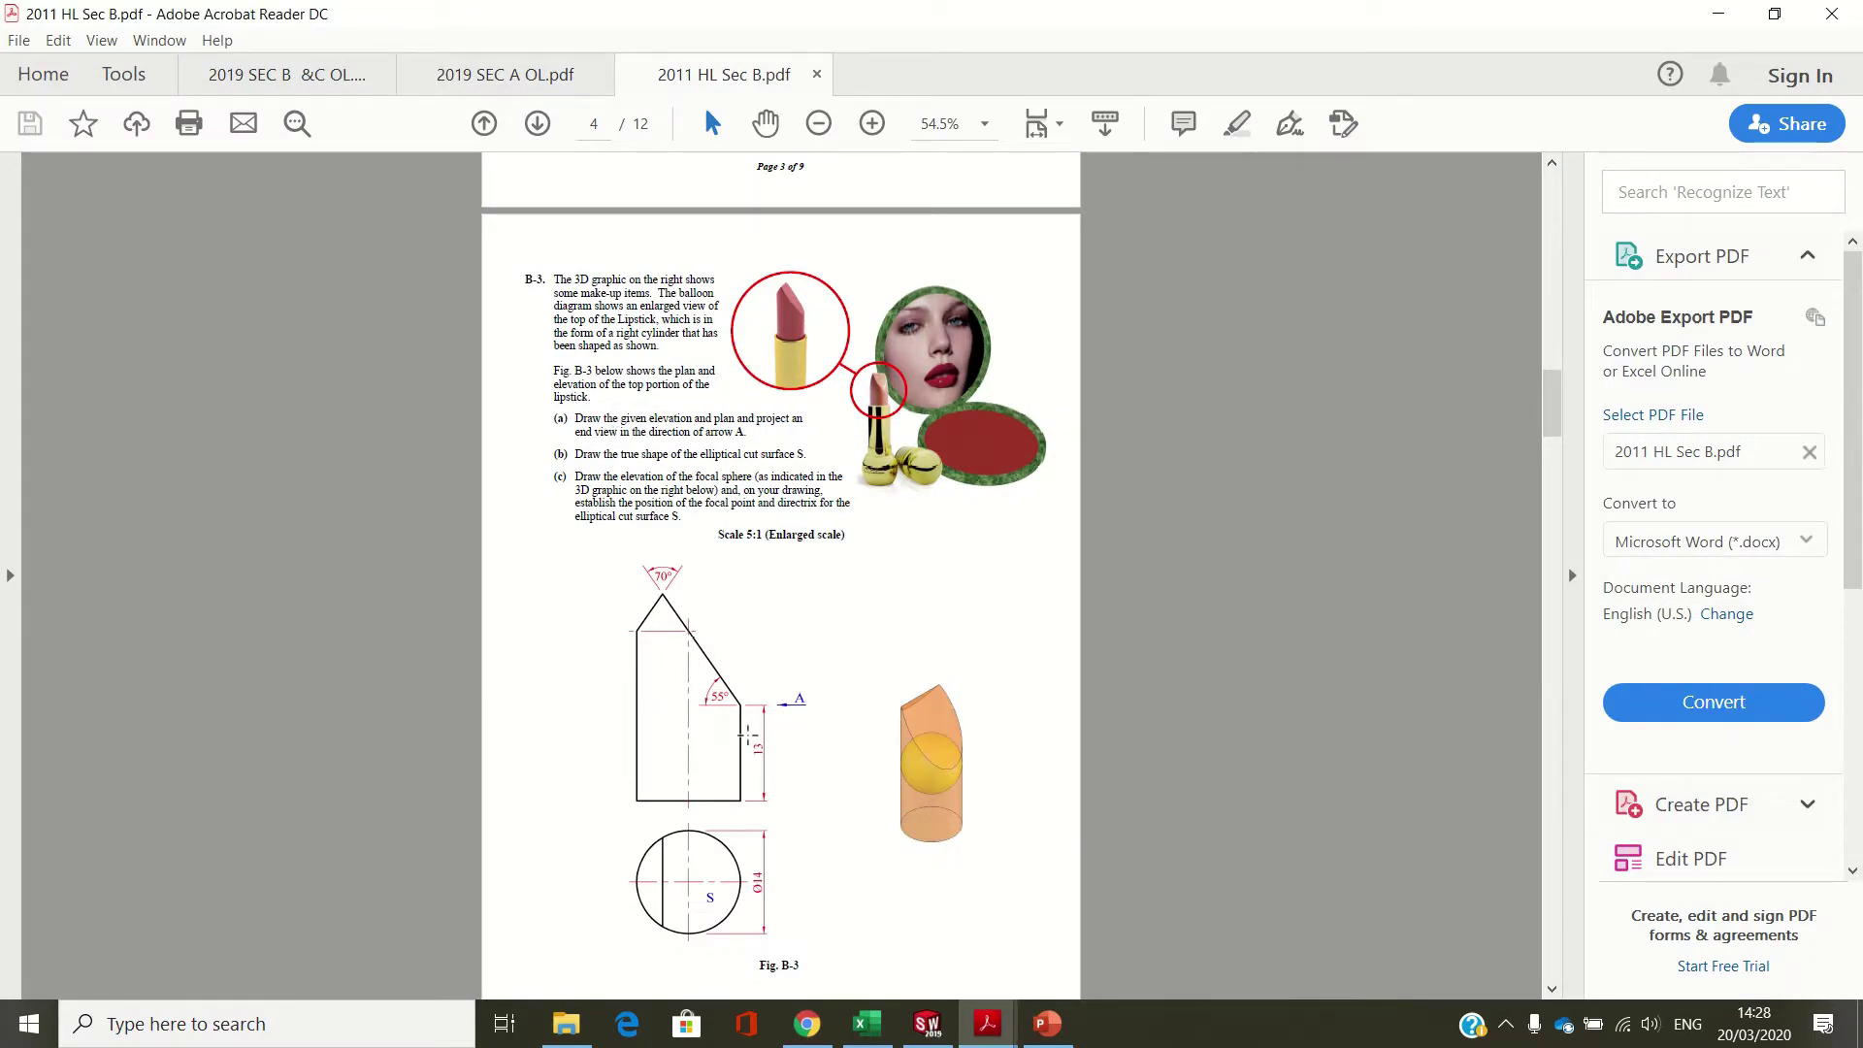
mouse_move(928, 1023)
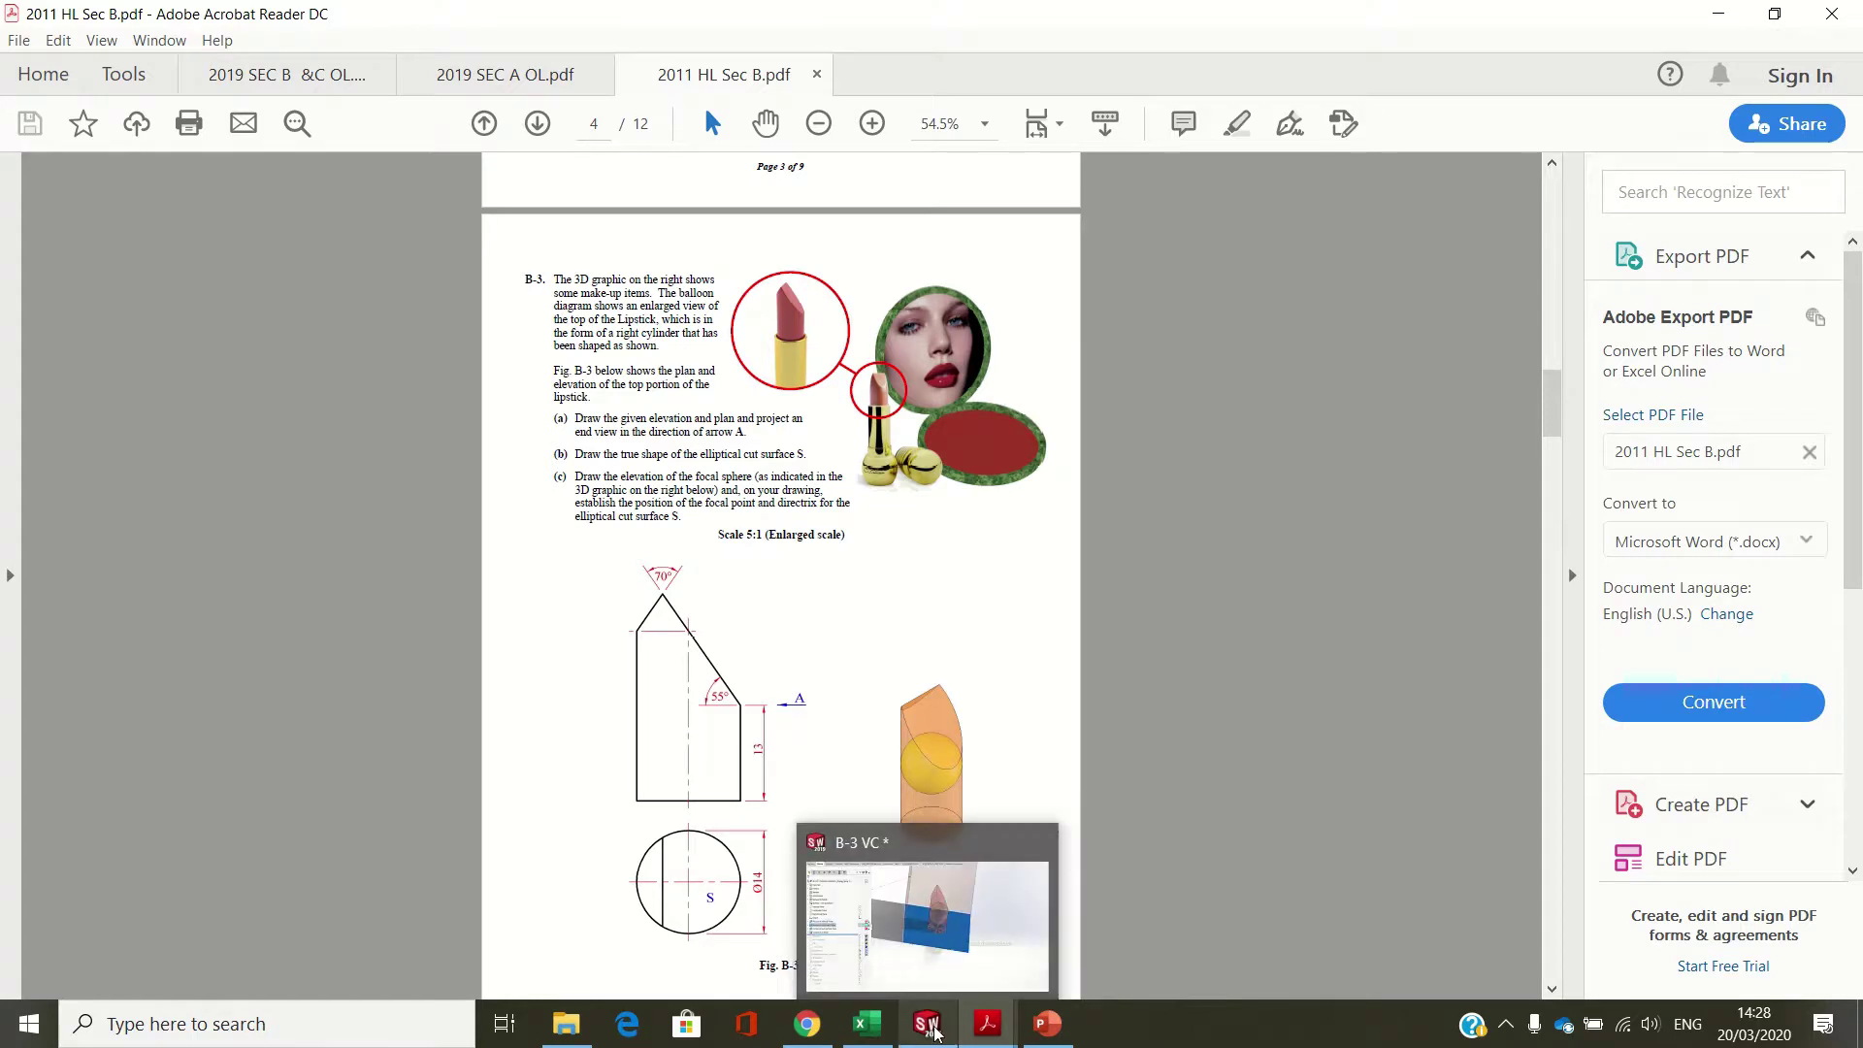
left_click(873, 912)
- Examine the truncated cylinder and its focal sphere square to the vertical plane and in plan, and return to the front elevation
left_click(1125, 307)
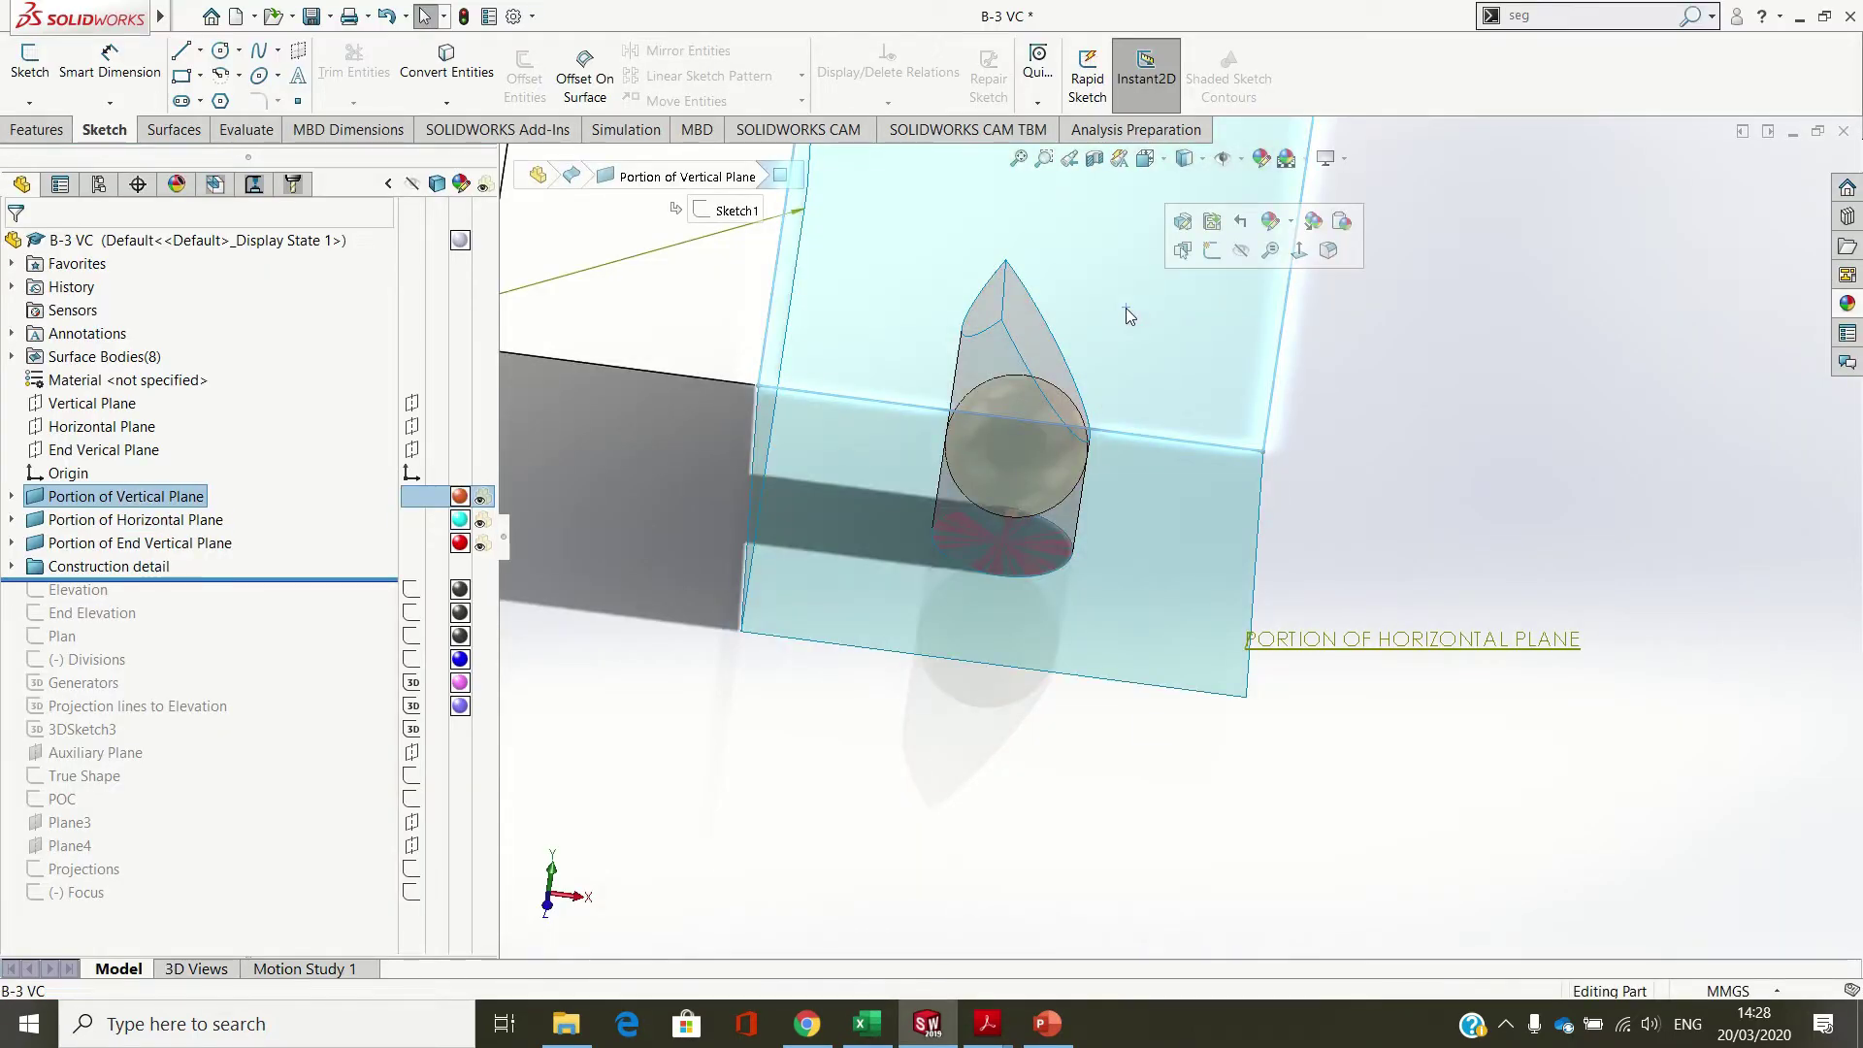
key("ctrl+8")
left_click(1535, 463)
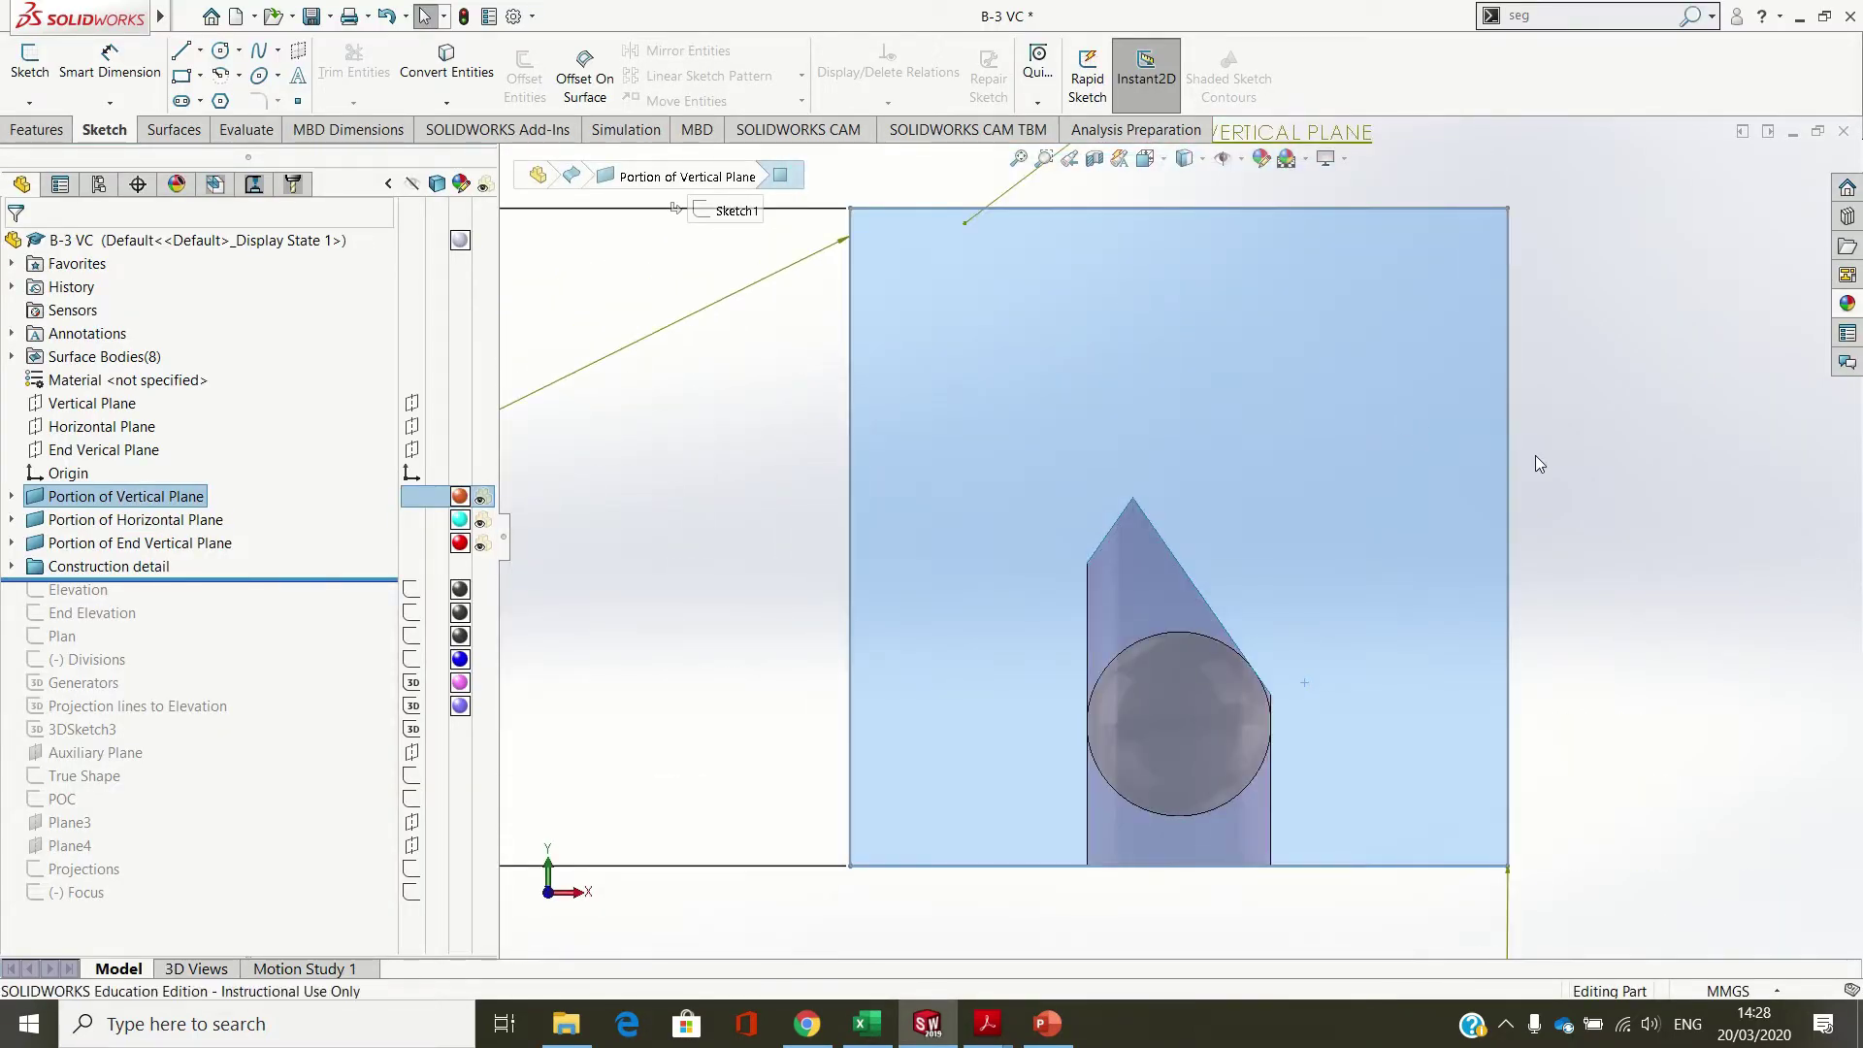
key("ctrl+5")
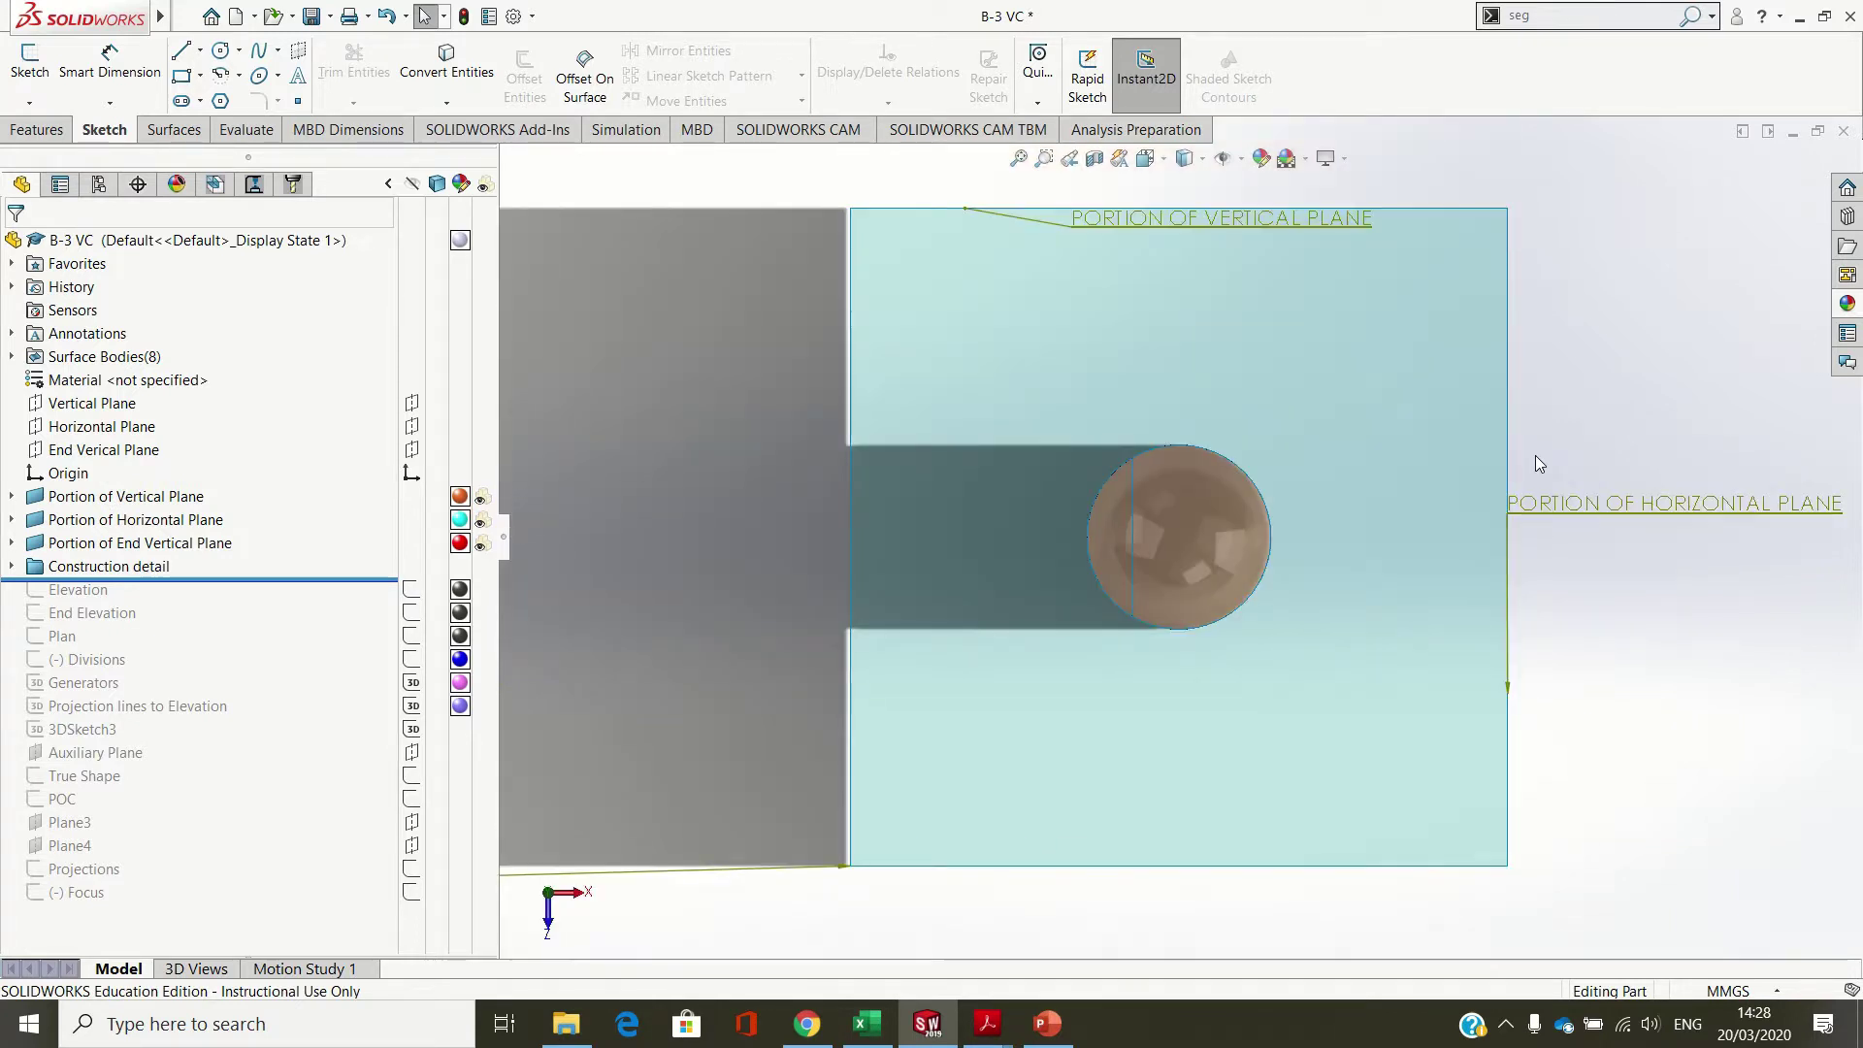
key("ctrl+1")
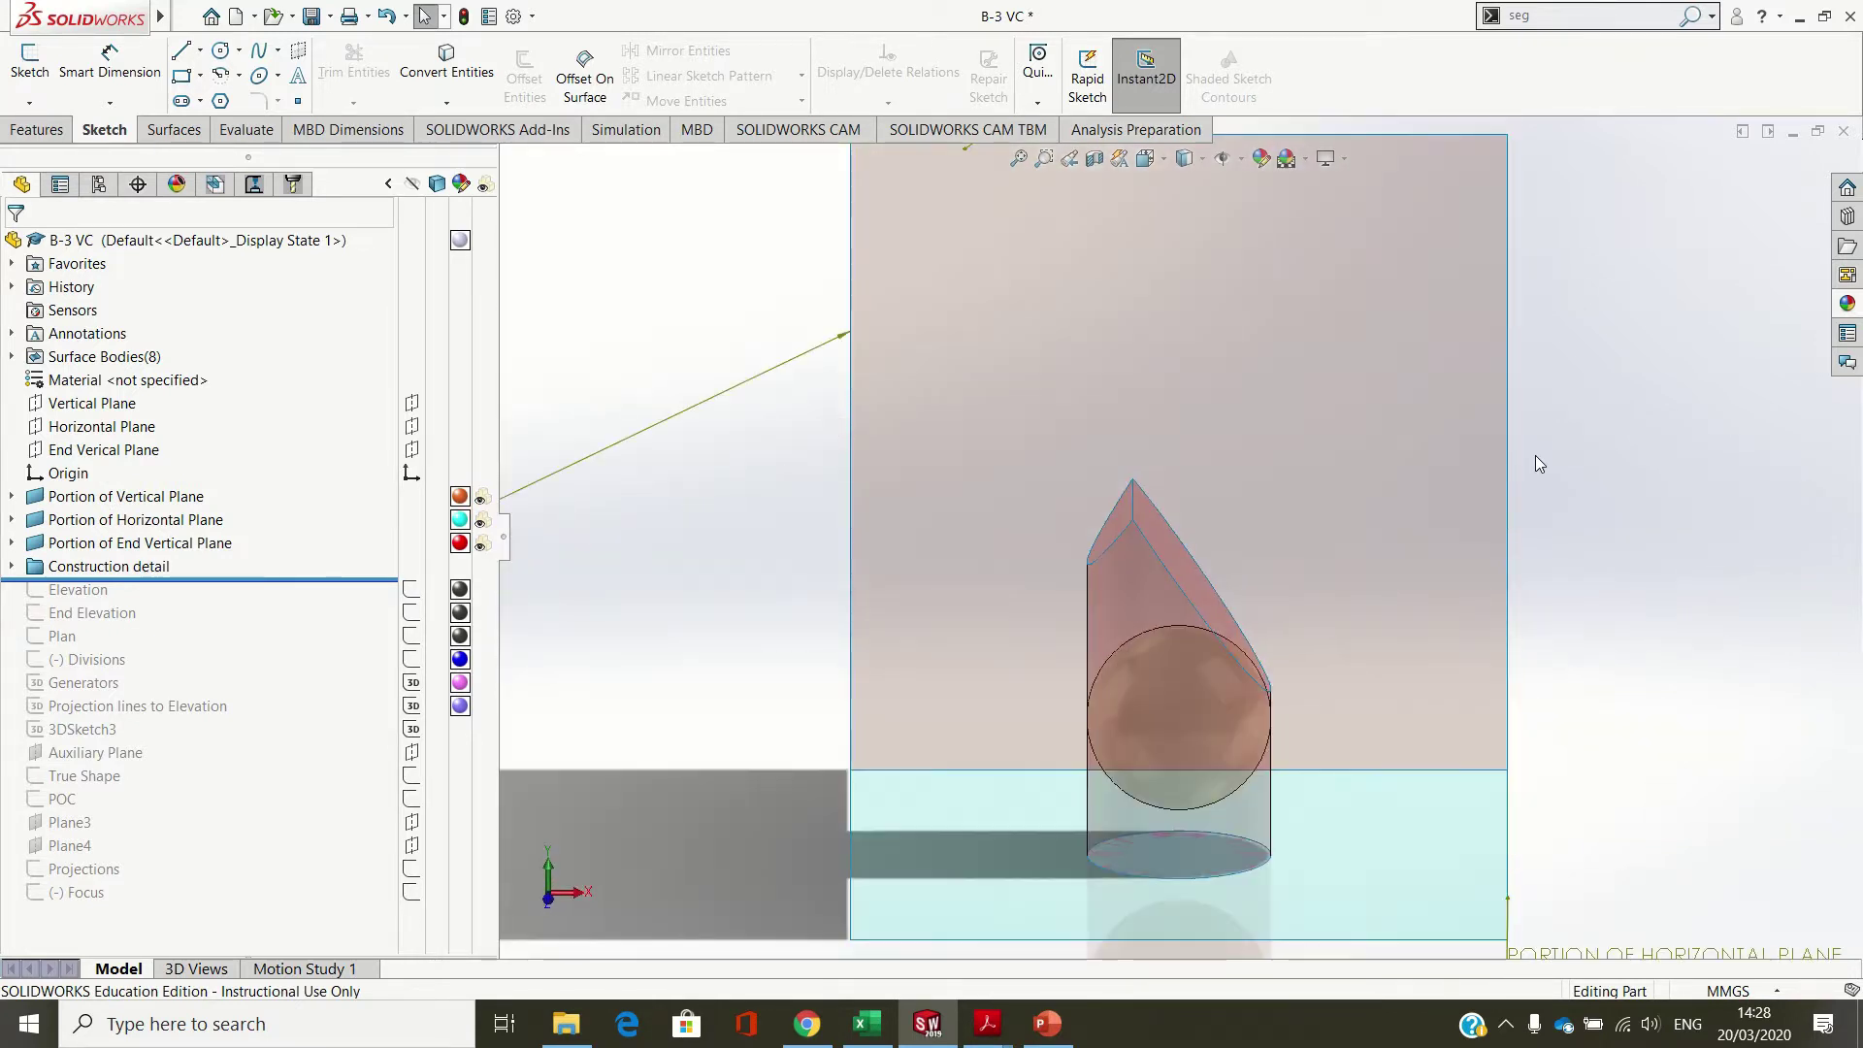
- Compare the model's plan, front and end views with hidden lines visible, and restore the shaded-with-edges display in isometric view
left_click(1201, 158)
left_click(1186, 266)
key("ctrl+5")
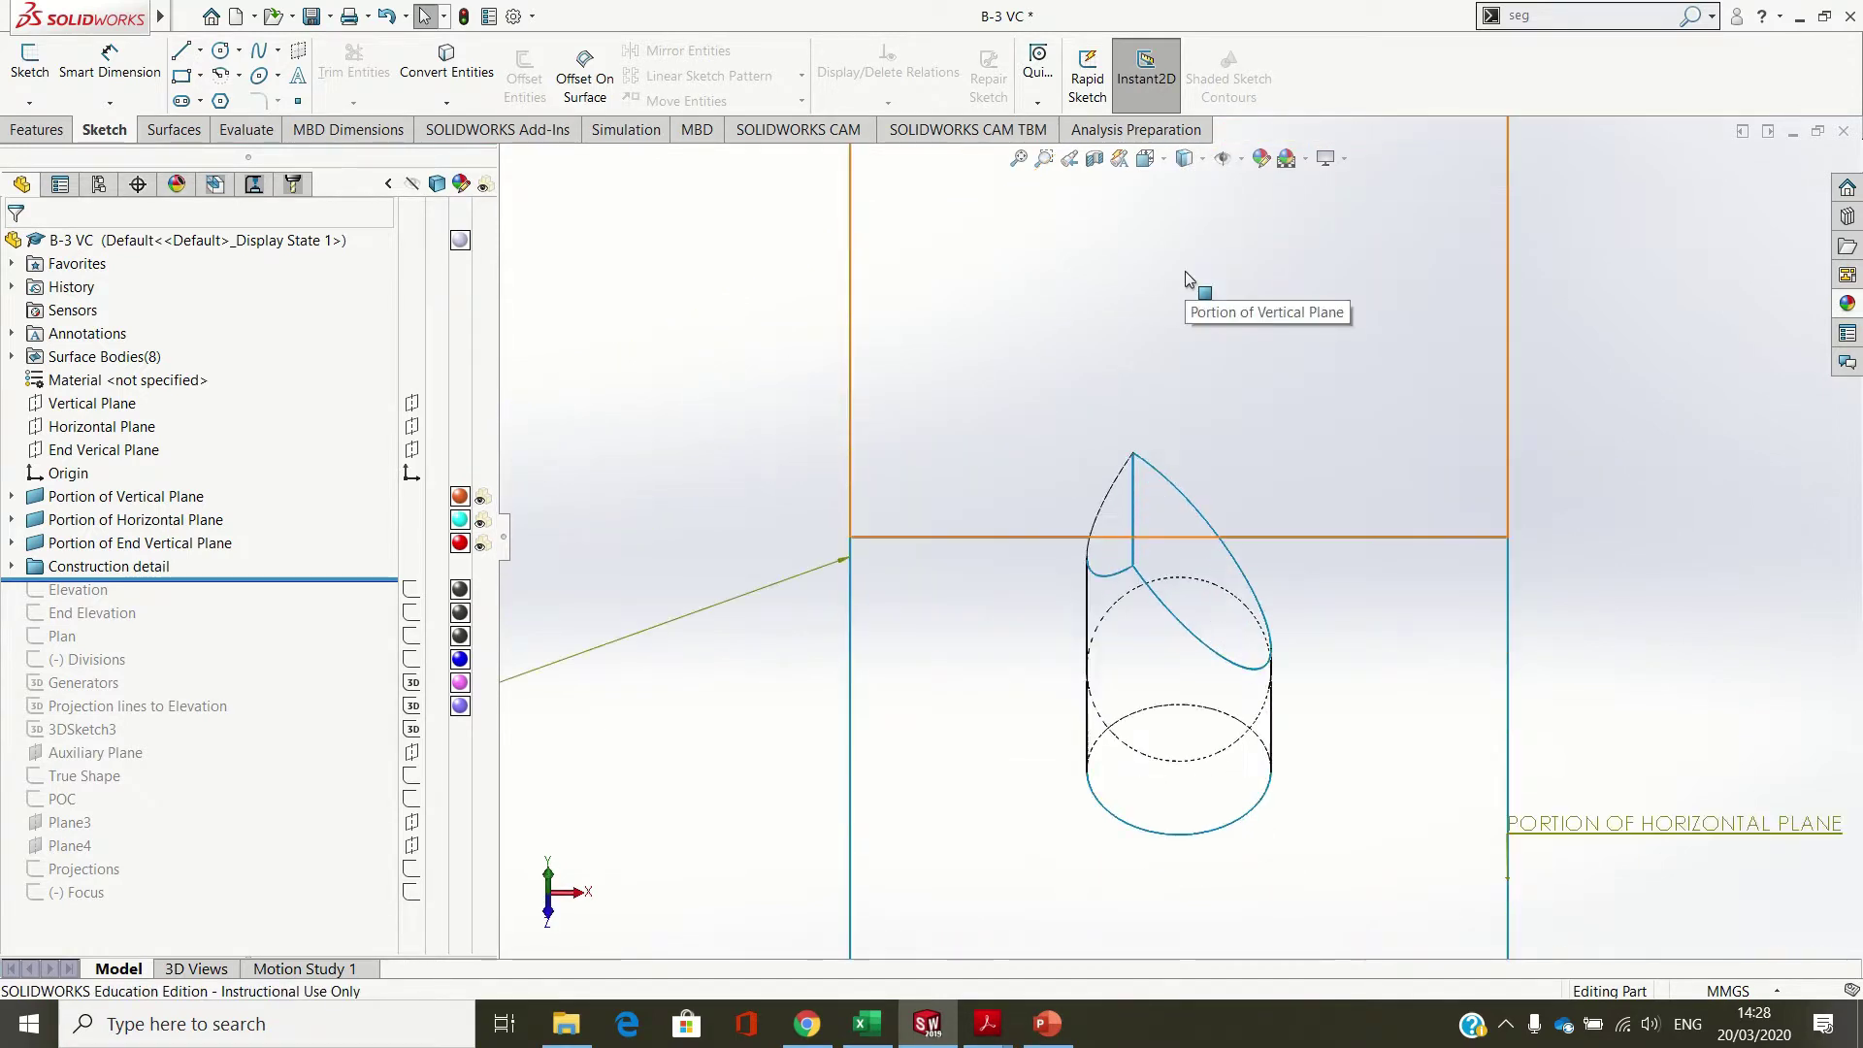
key("ctrl+1")
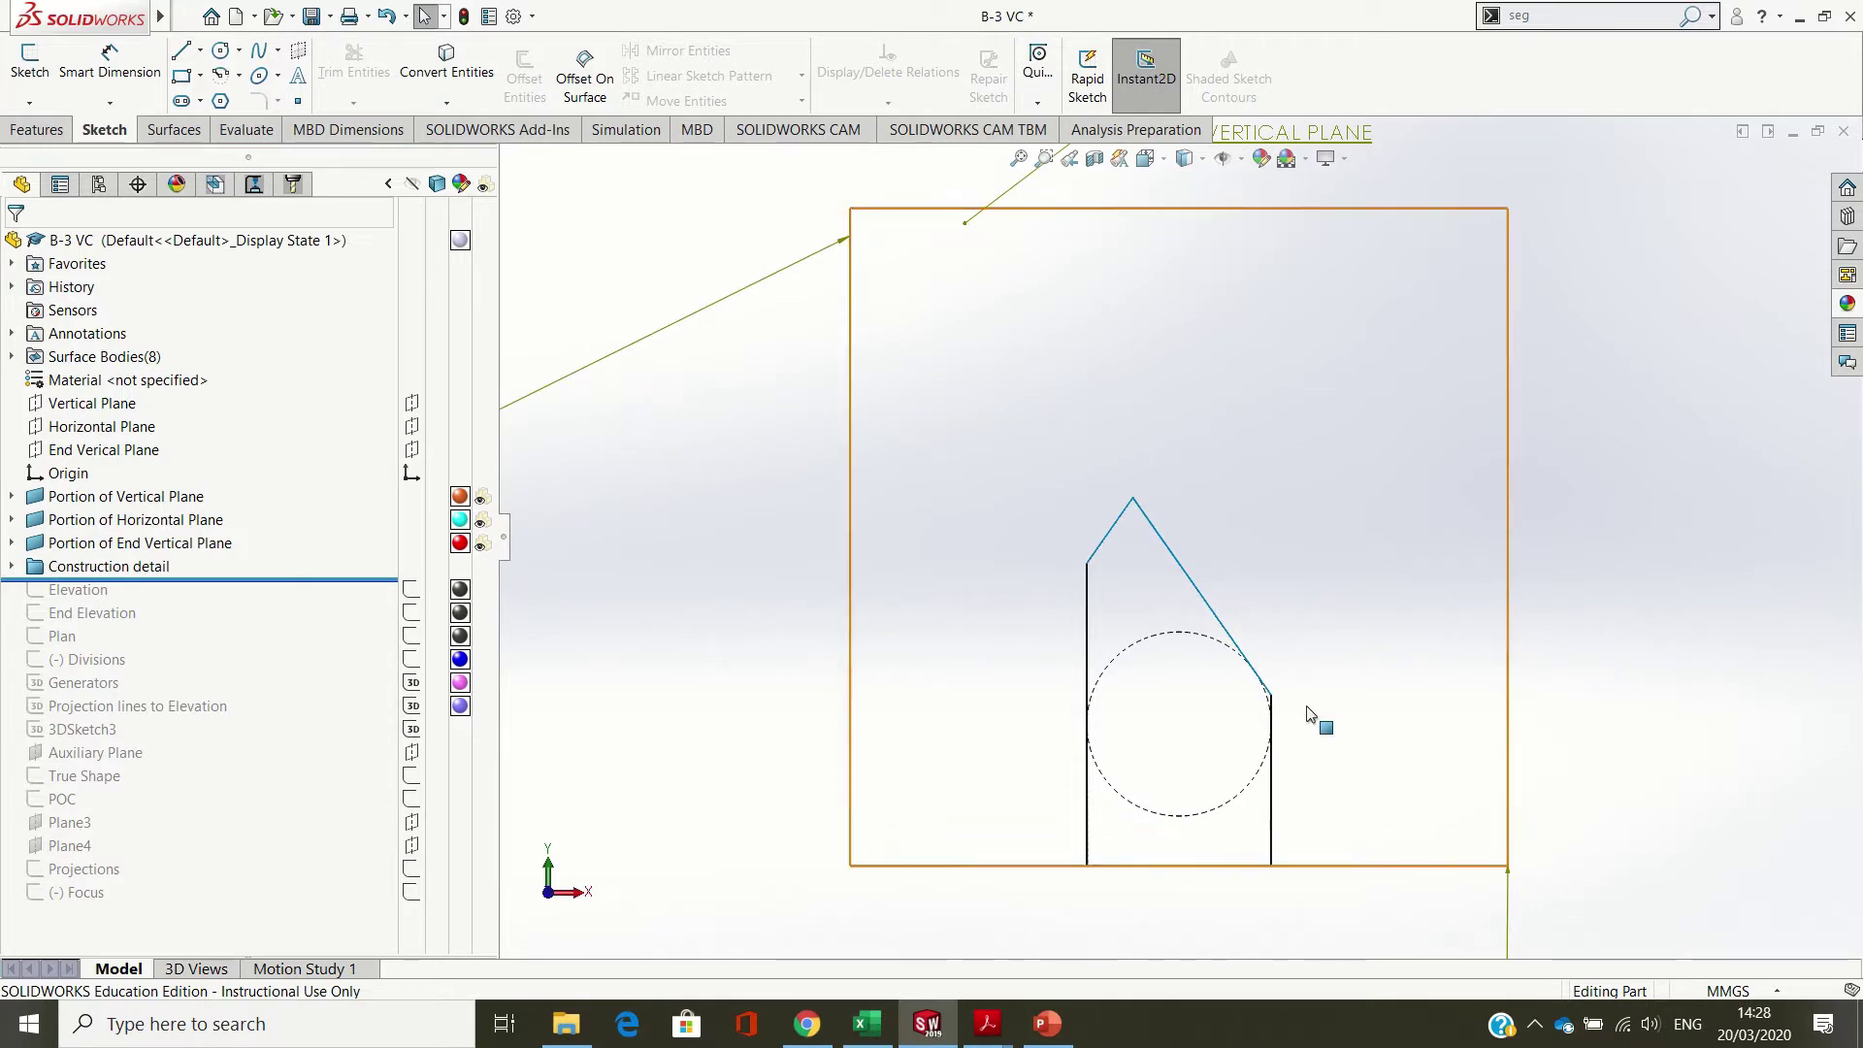
key("ctrl+4")
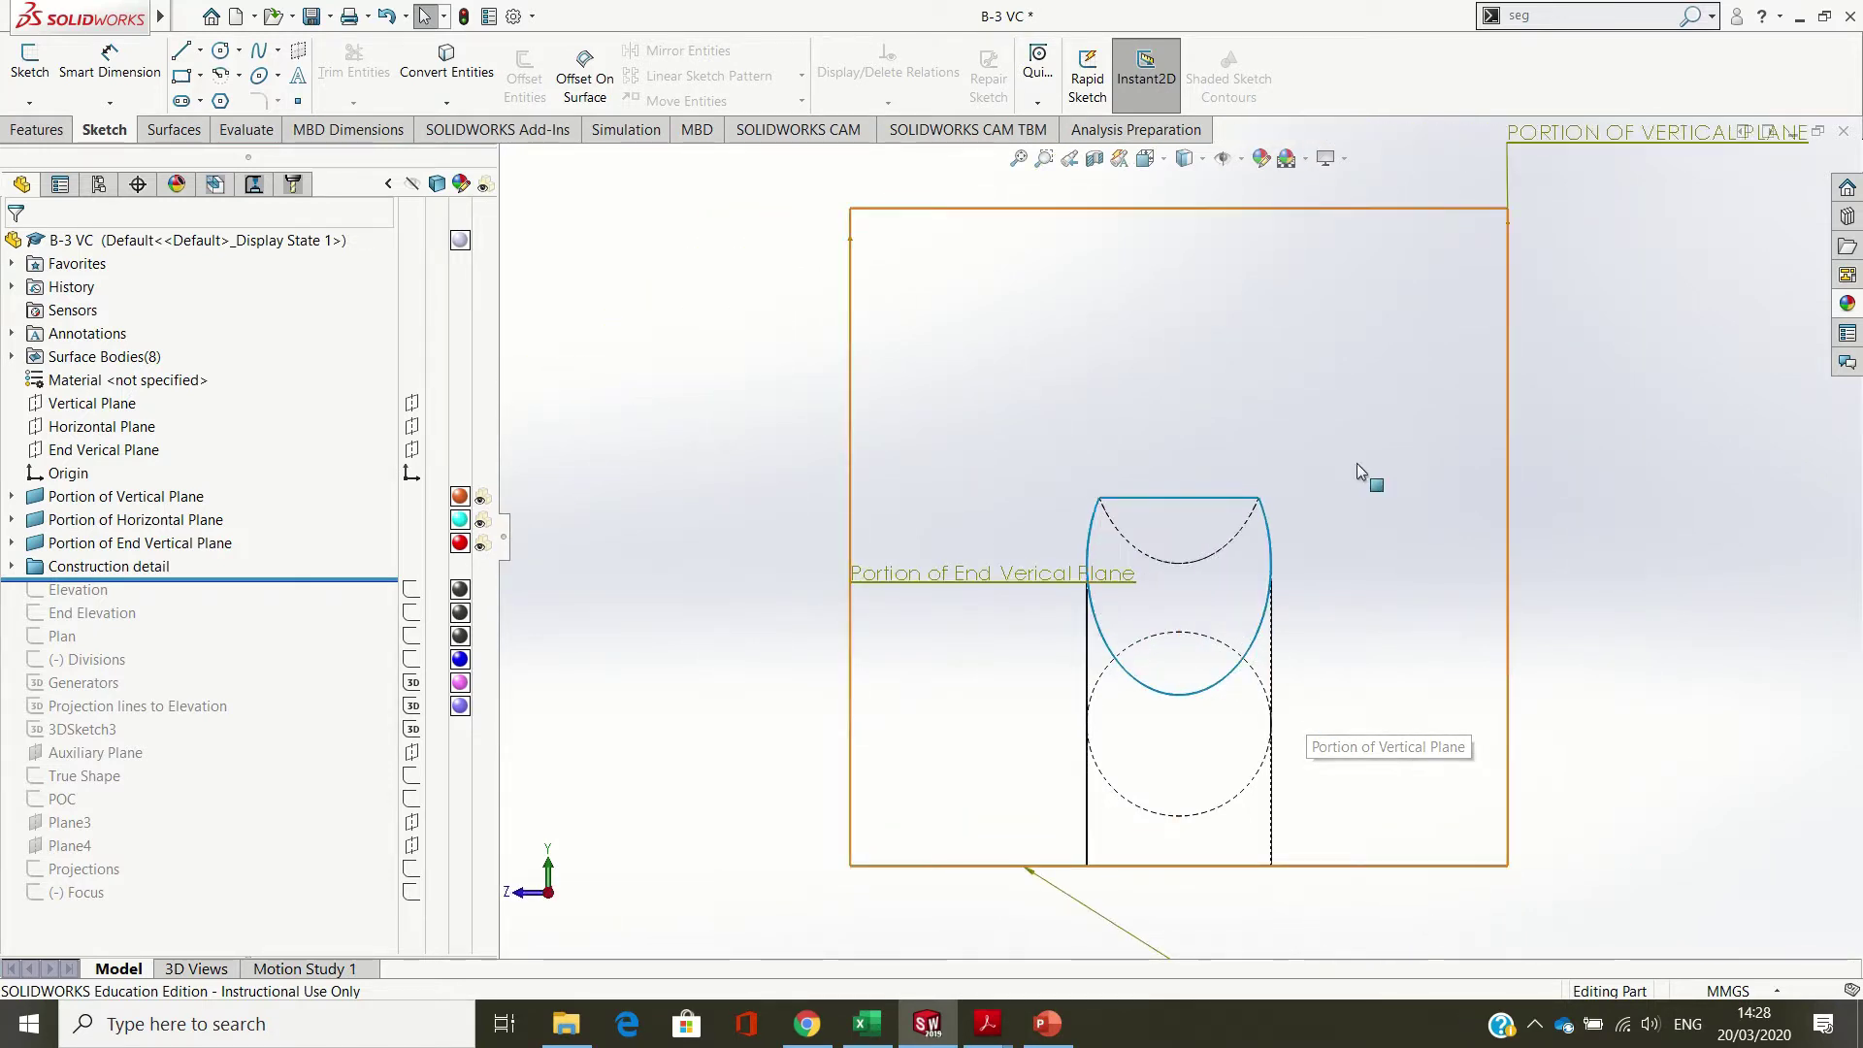
key("ctrl+7")
left_click(1188, 158)
left_click(1191, 185)
- Roll the model history forward to include the Elevation, End Elevation, Plan and Divisions sketches
left_click_drag(291, 579, 282, 647)
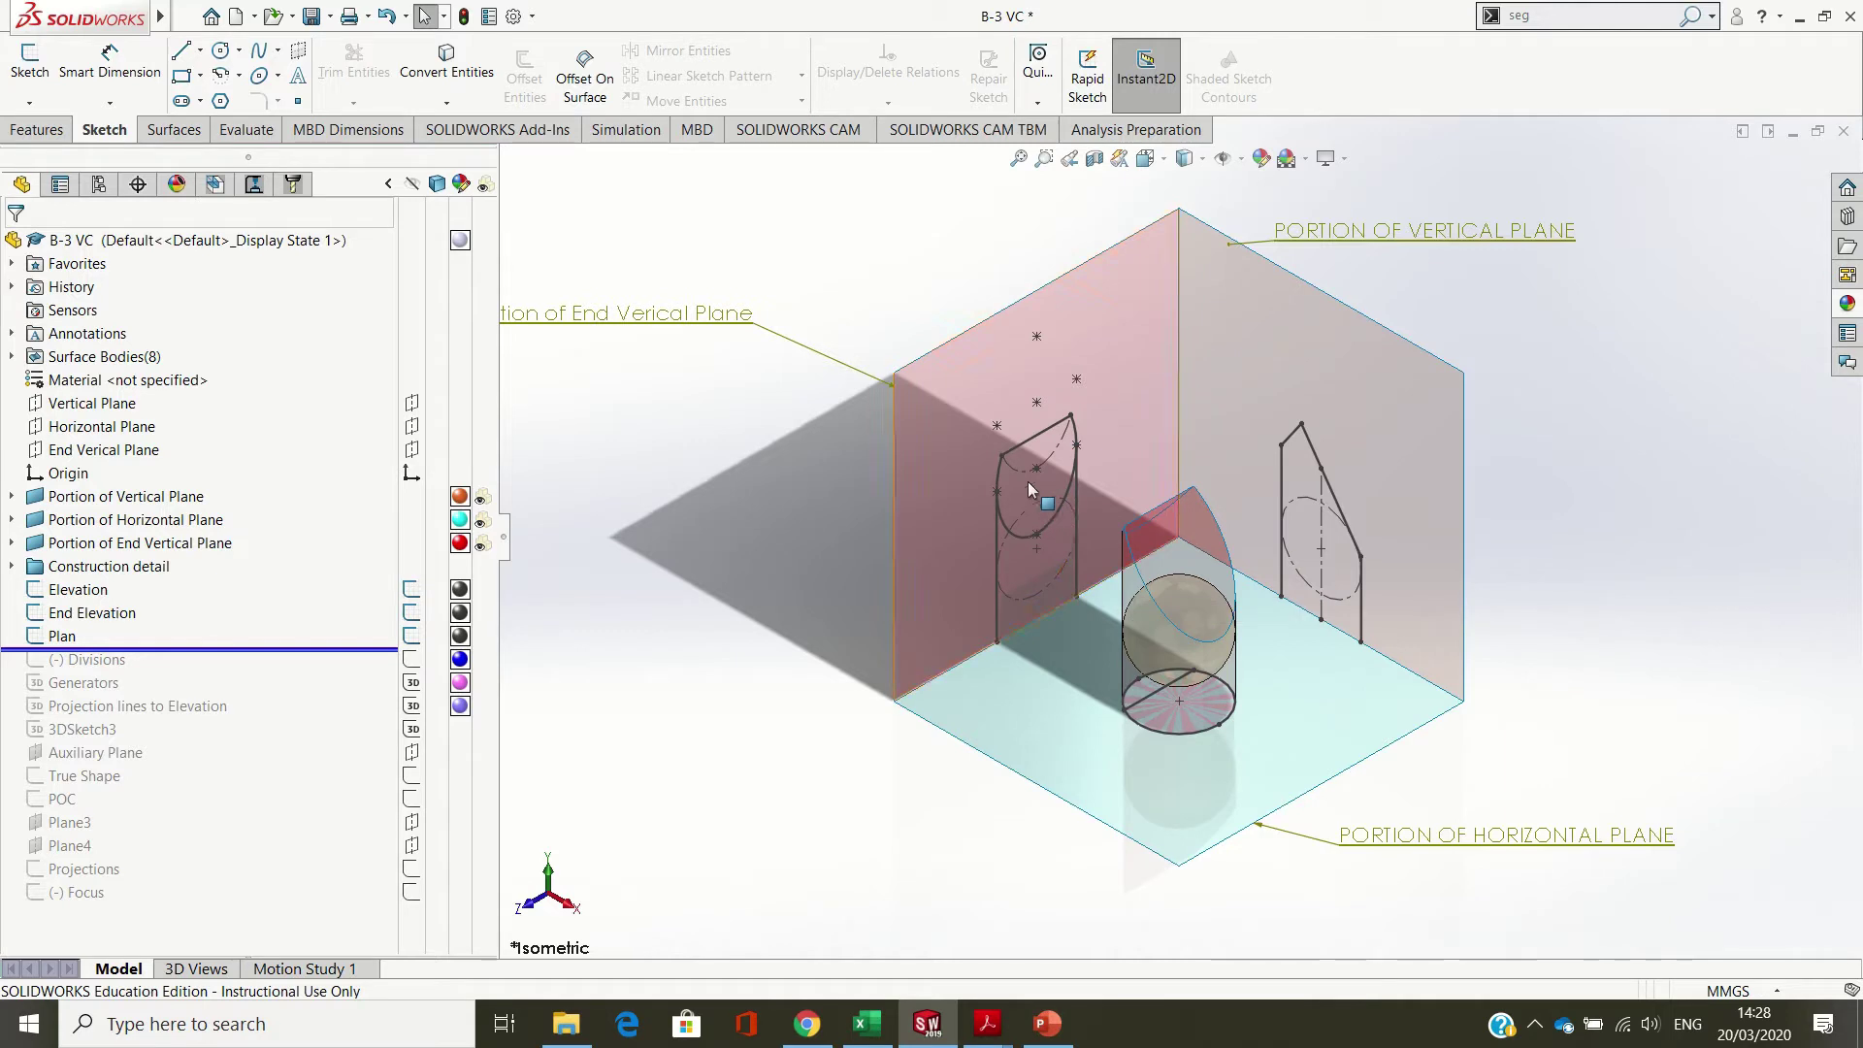
scroll(1068, 504, "down", 3)
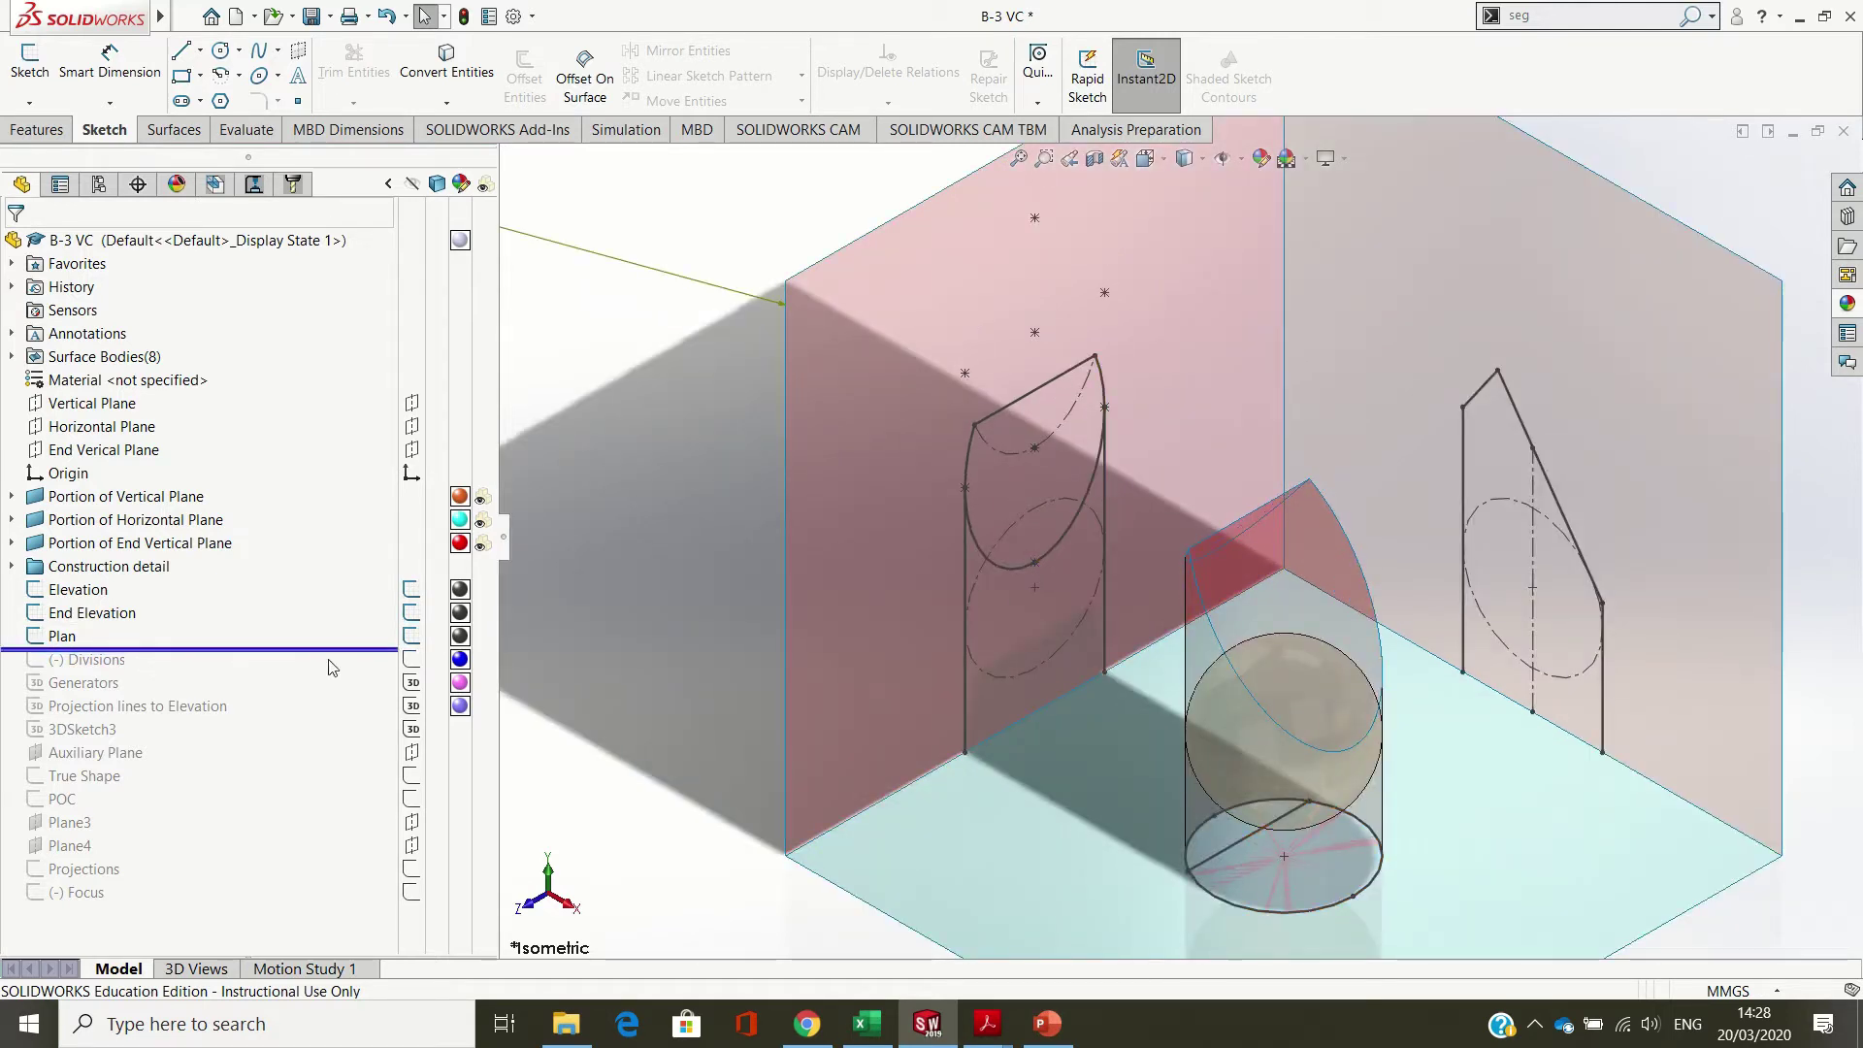
left_click_drag(340, 647, 342, 662)
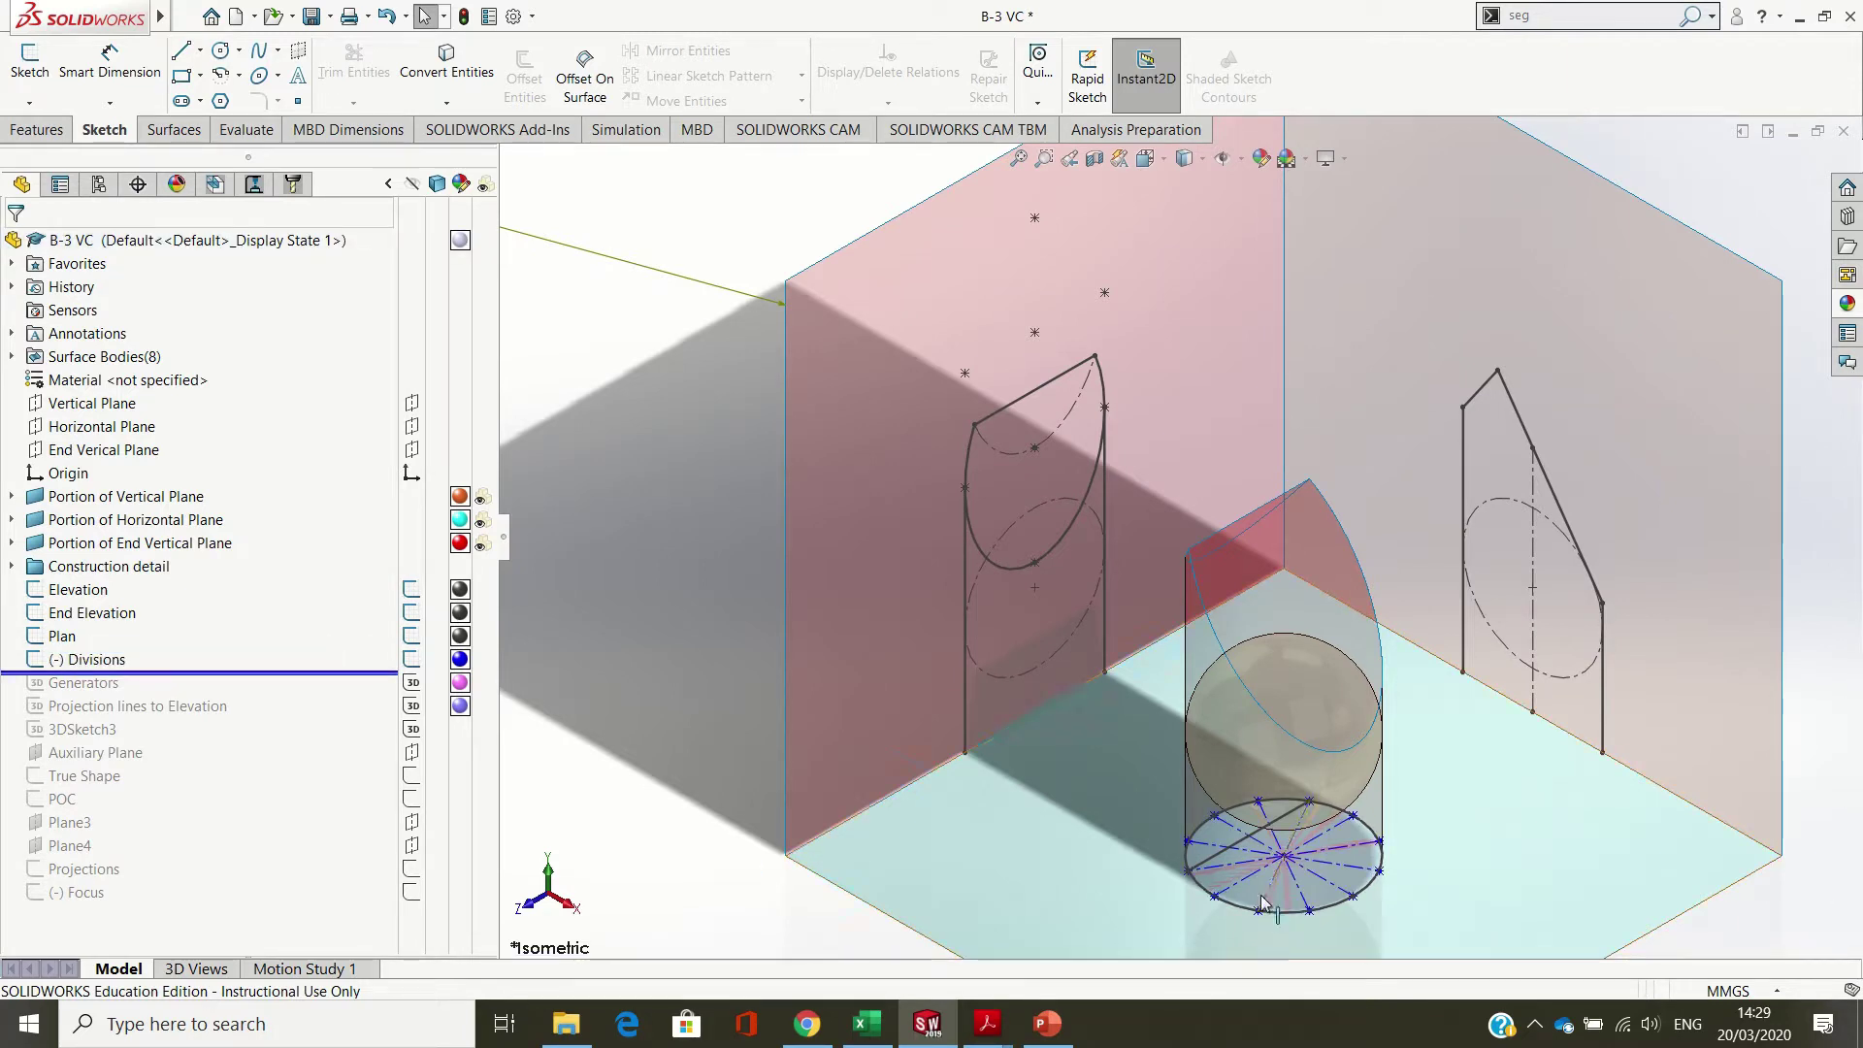
- Roll the model history forward to include the Generators 3D sketch and make that sketch visible
left_click_drag(287, 672, 291, 690)
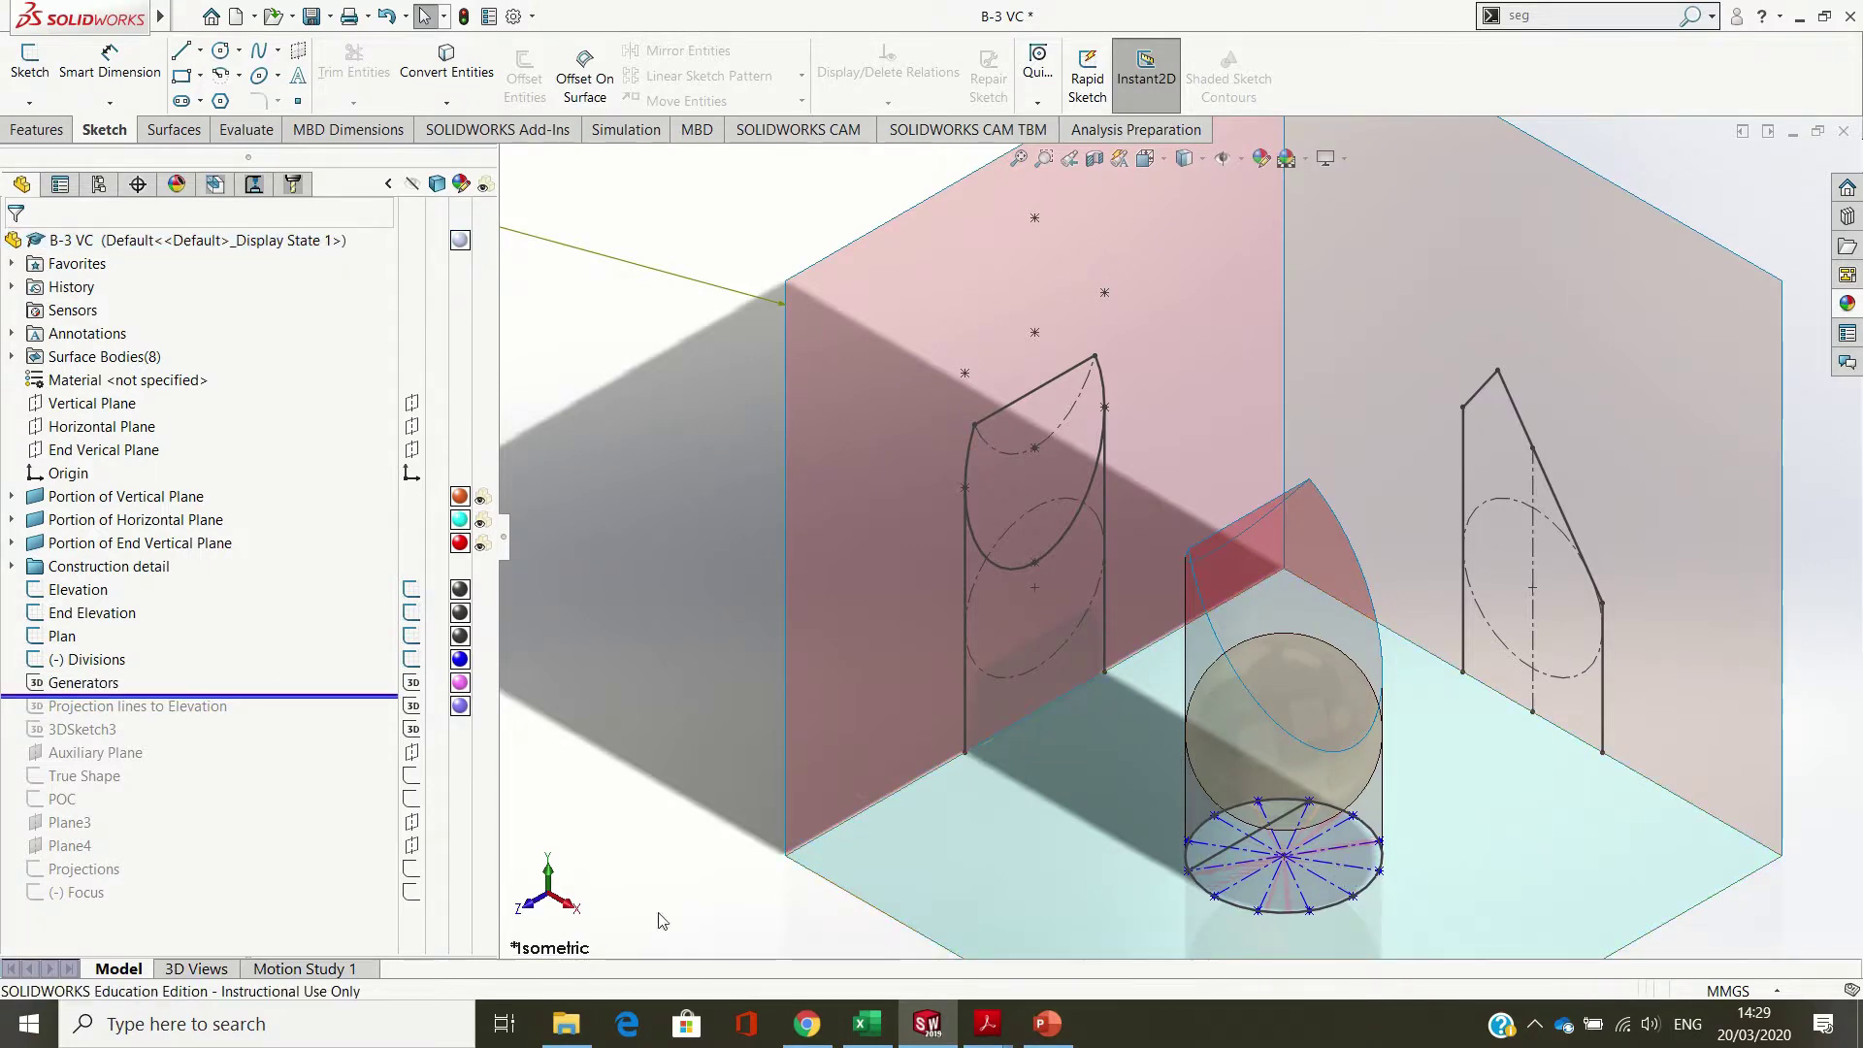
right_click(99, 685)
left_click(133, 570)
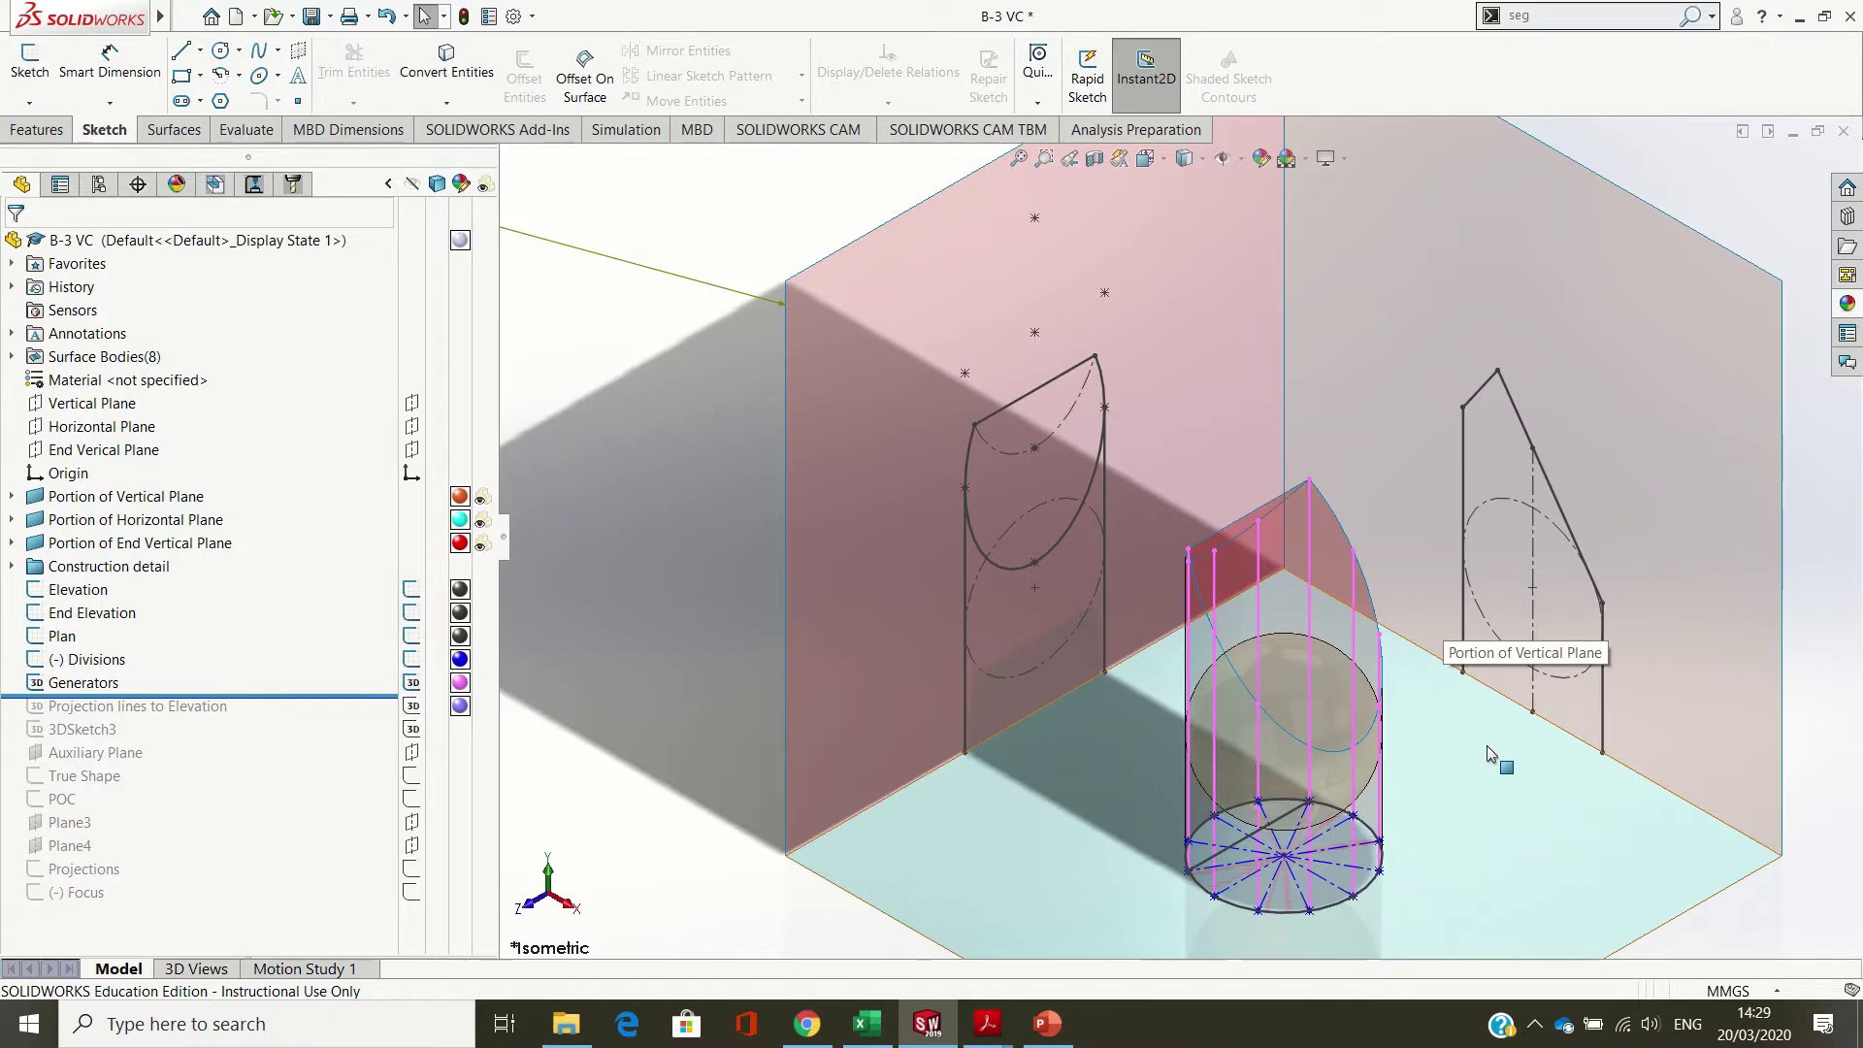
- Examine the generators on the solid square to the vertical plane and from the end elevation direction
left_click(1651, 639)
key("ctrl+8")
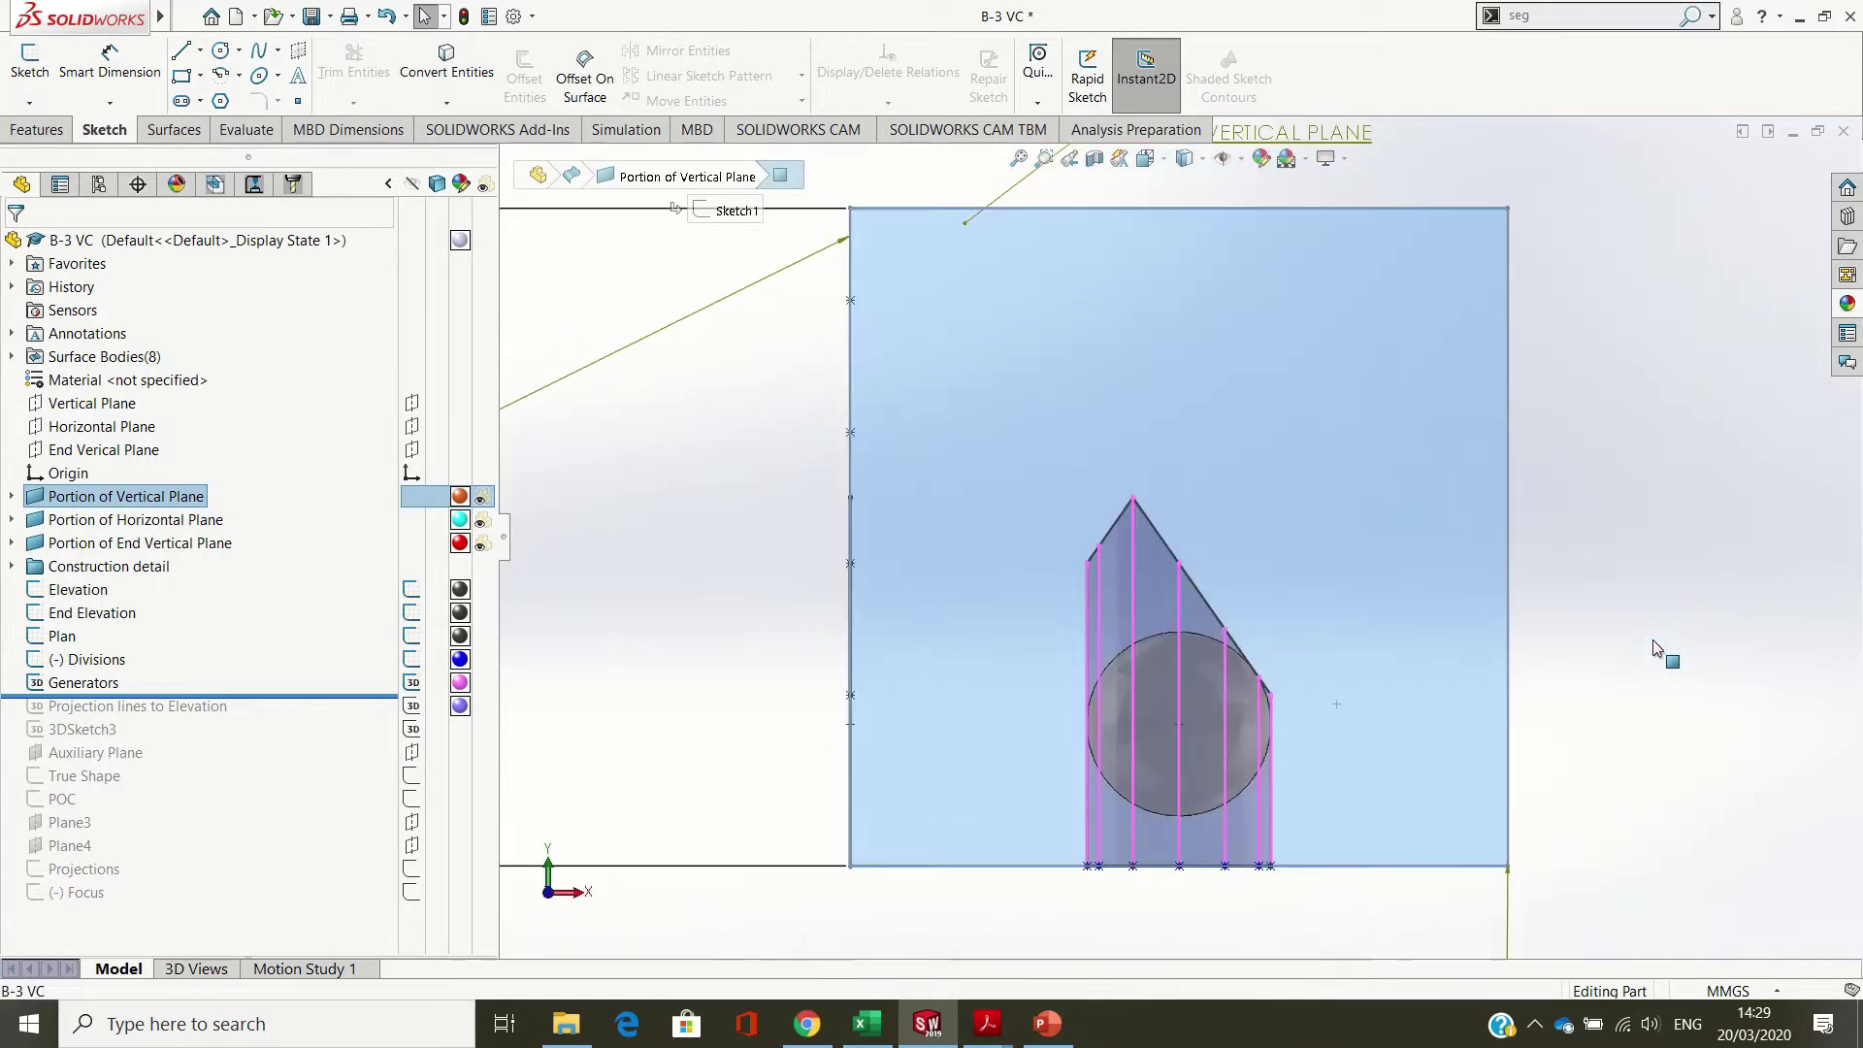
key("shift+Up")
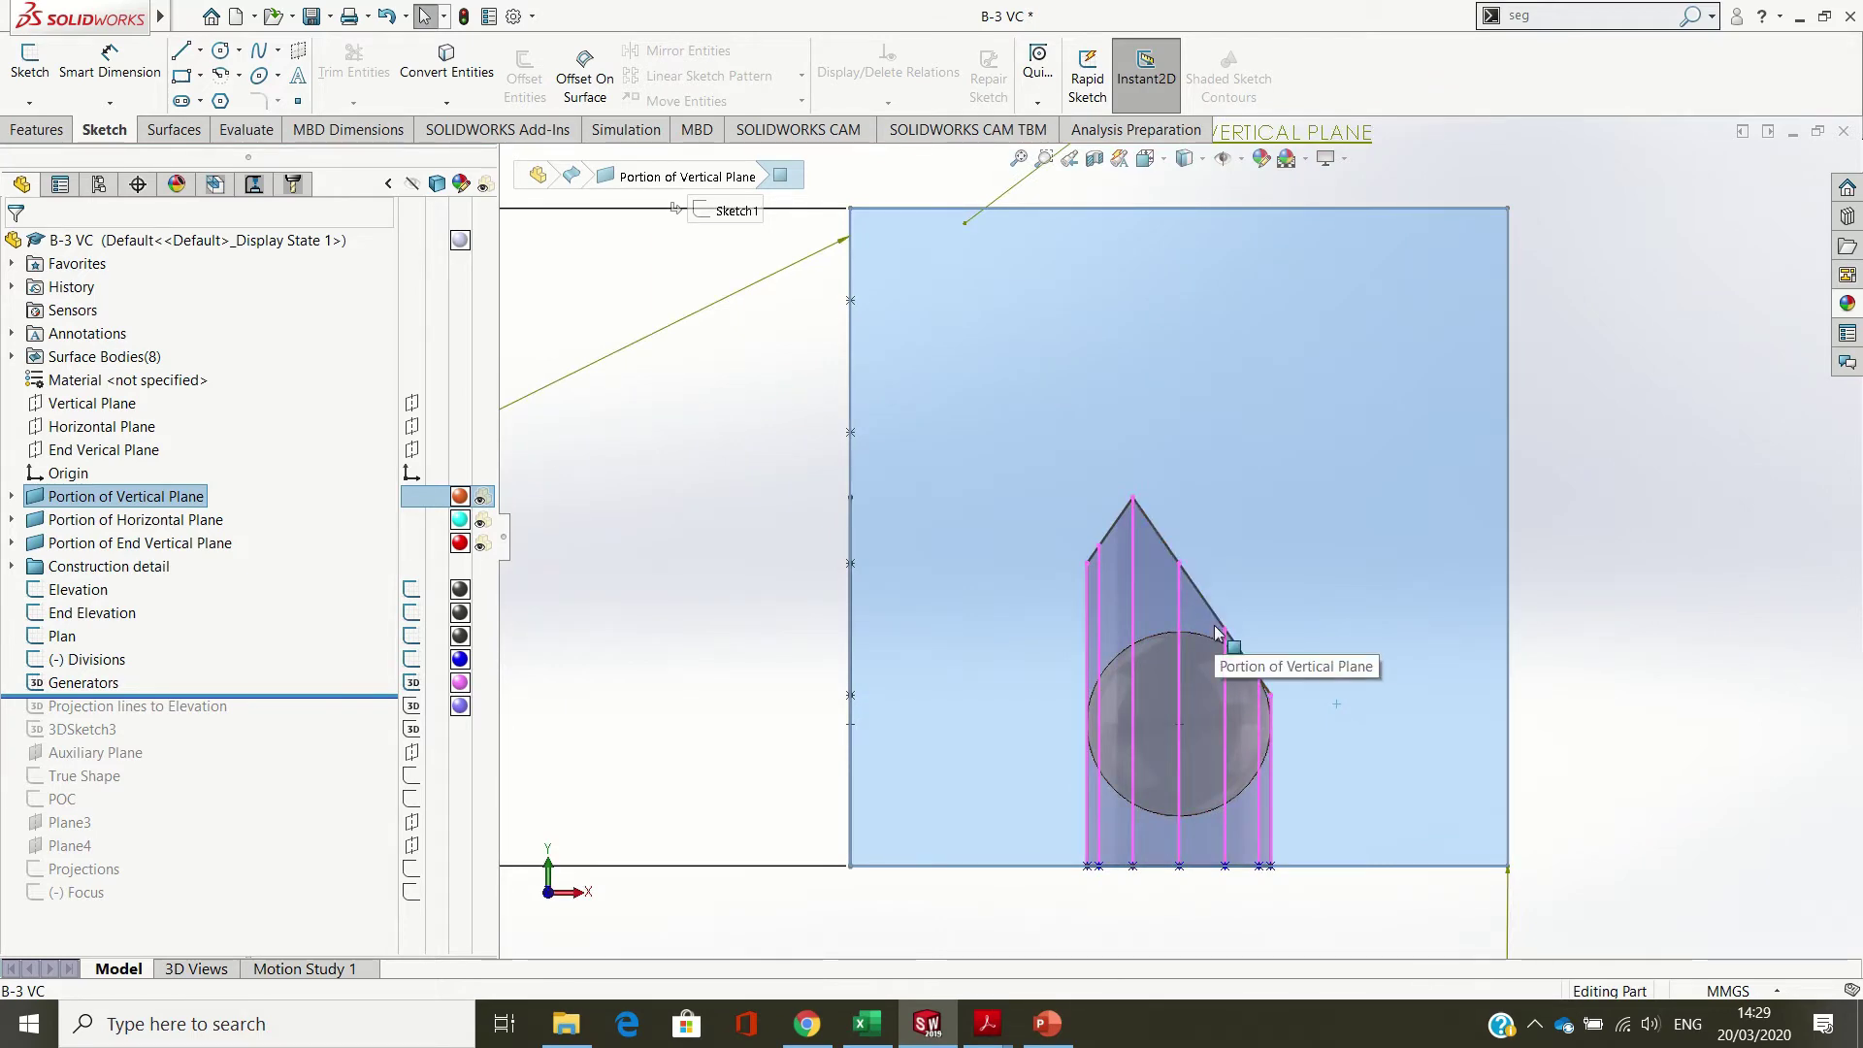
key("shift+Left")
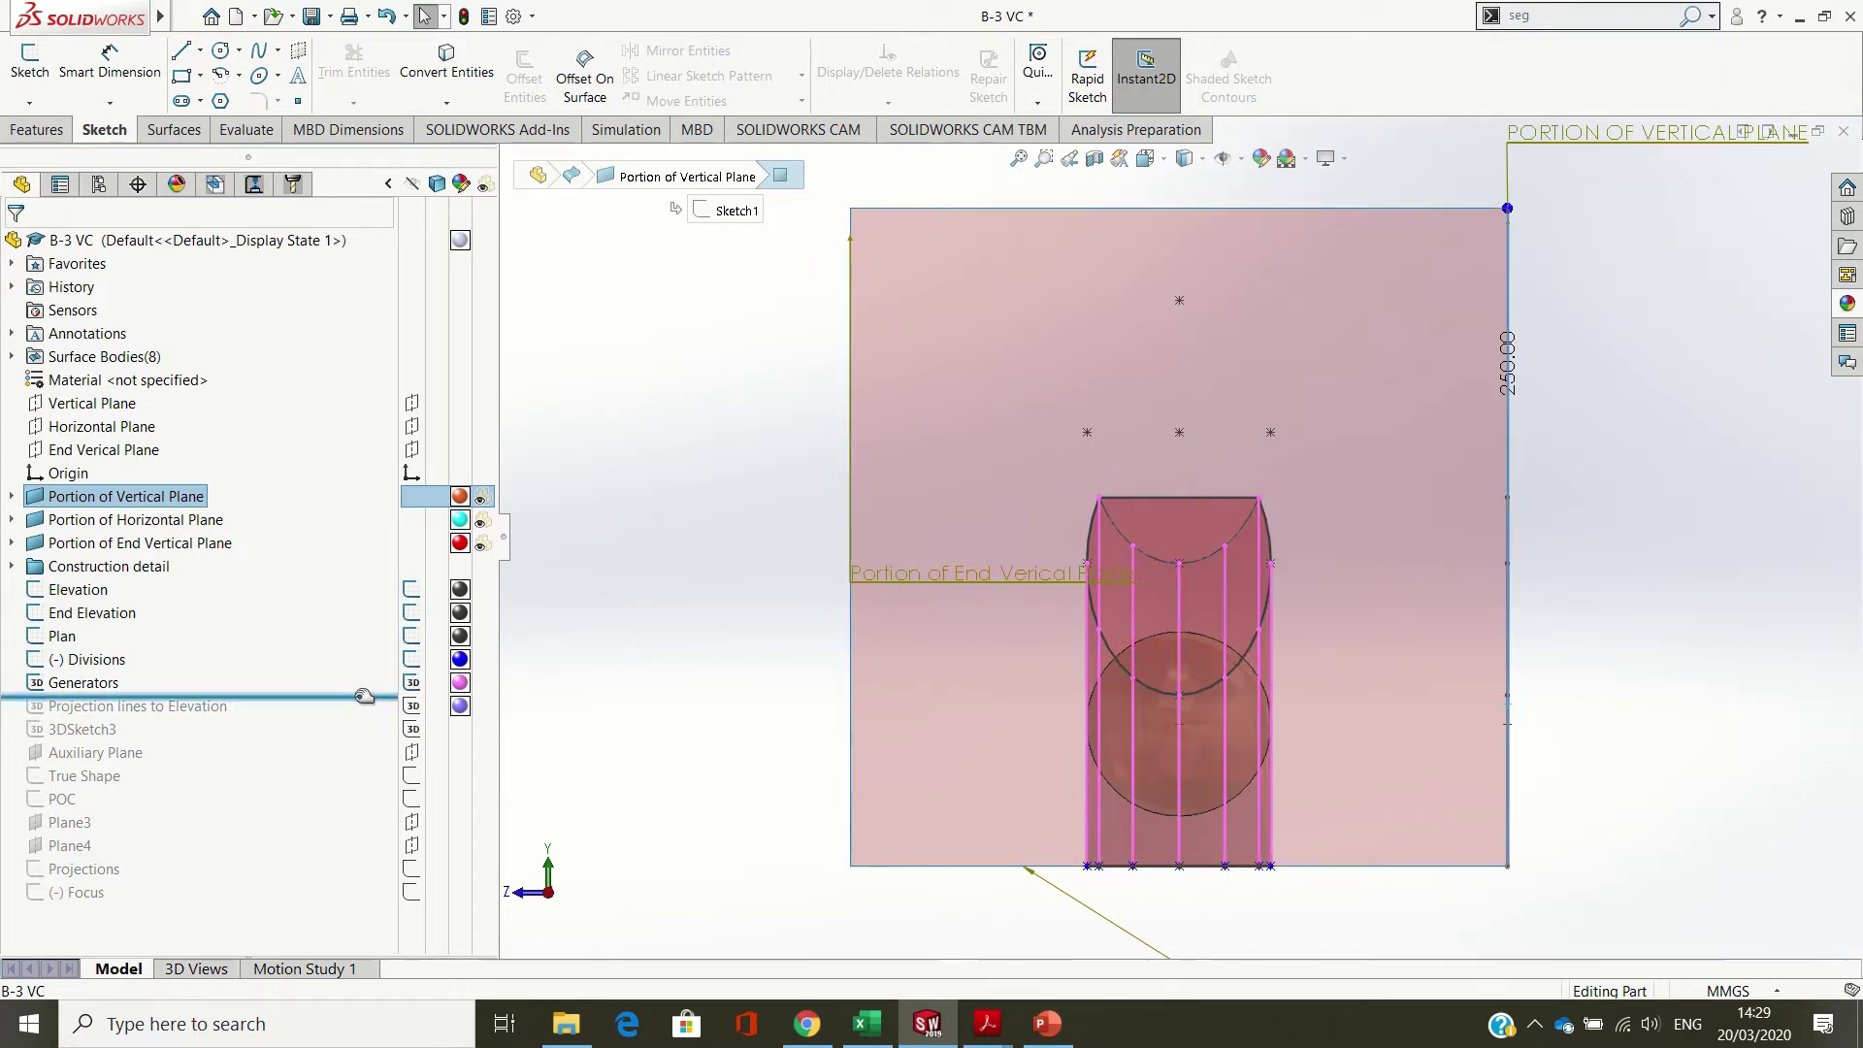
- Roll the model history forward to include Projection lines to Elevation and 3DSketch3, and orient the model pictorially
left_click_drag(398, 696, 349, 743)
key("ctrl+7")
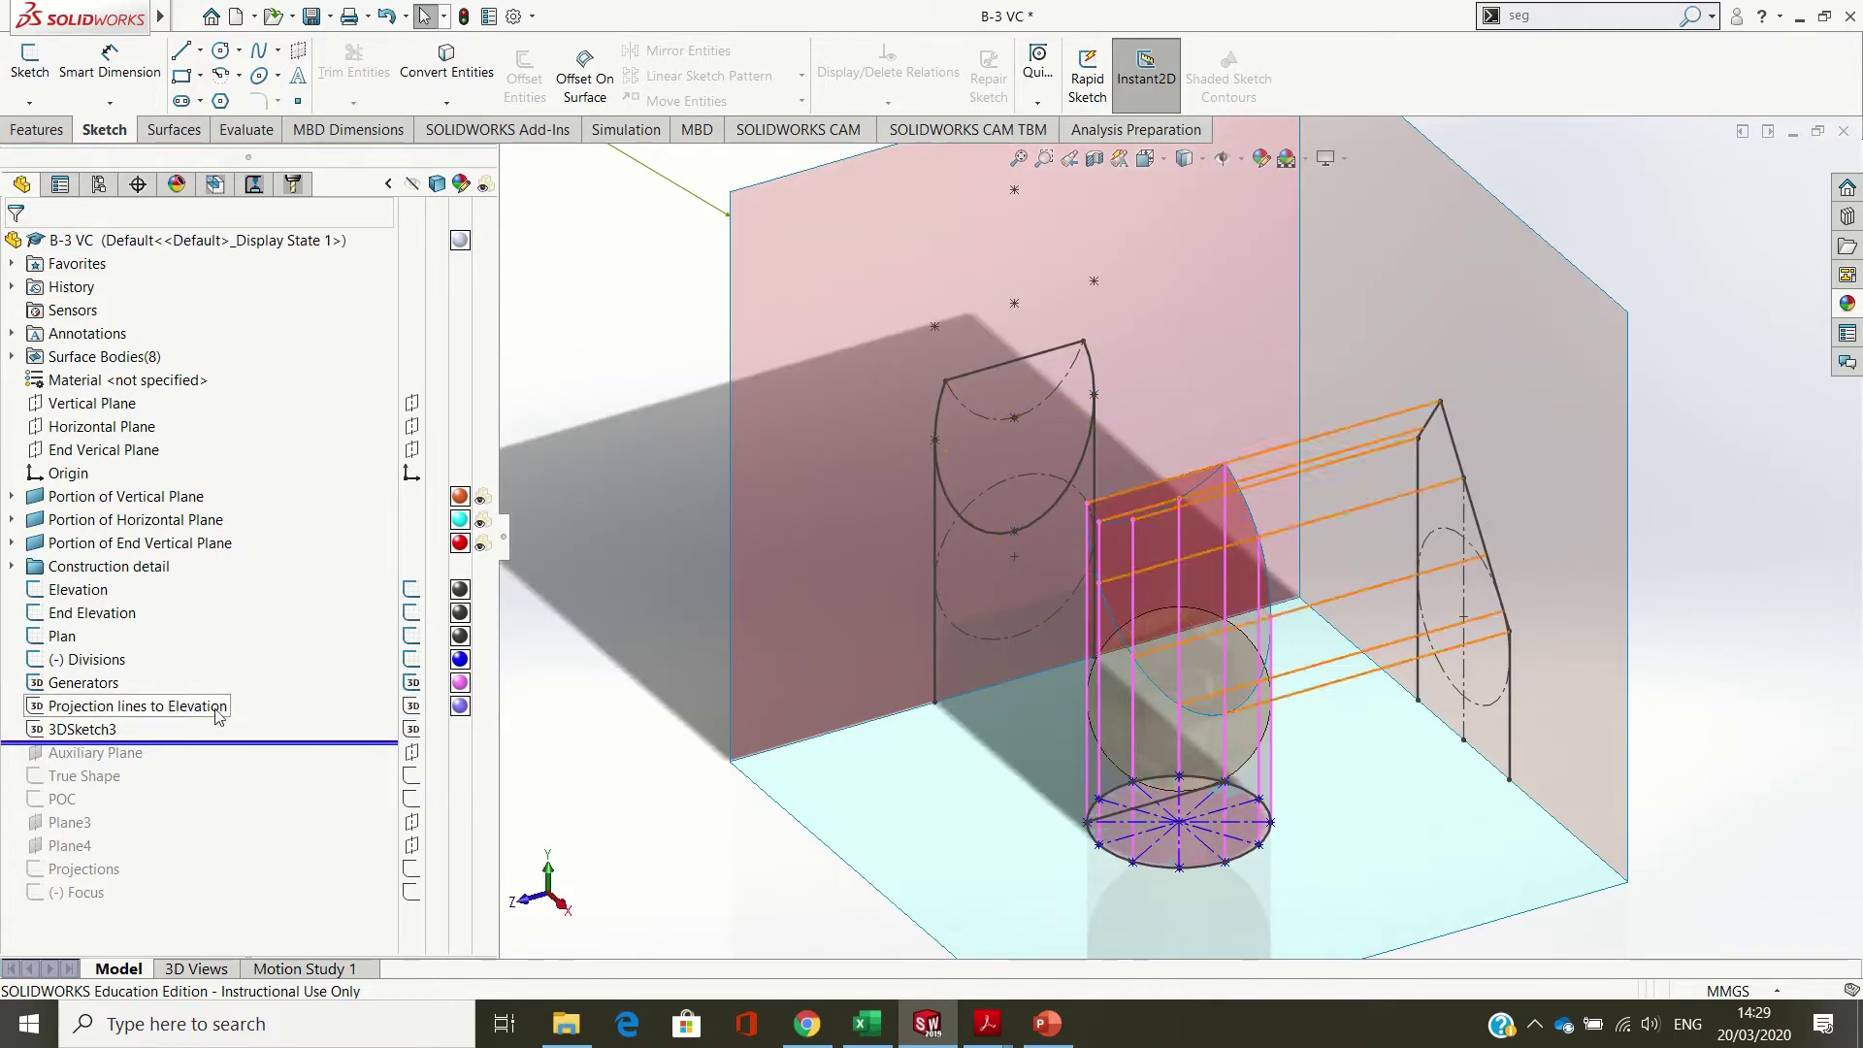
mouse_move(978, 1026)
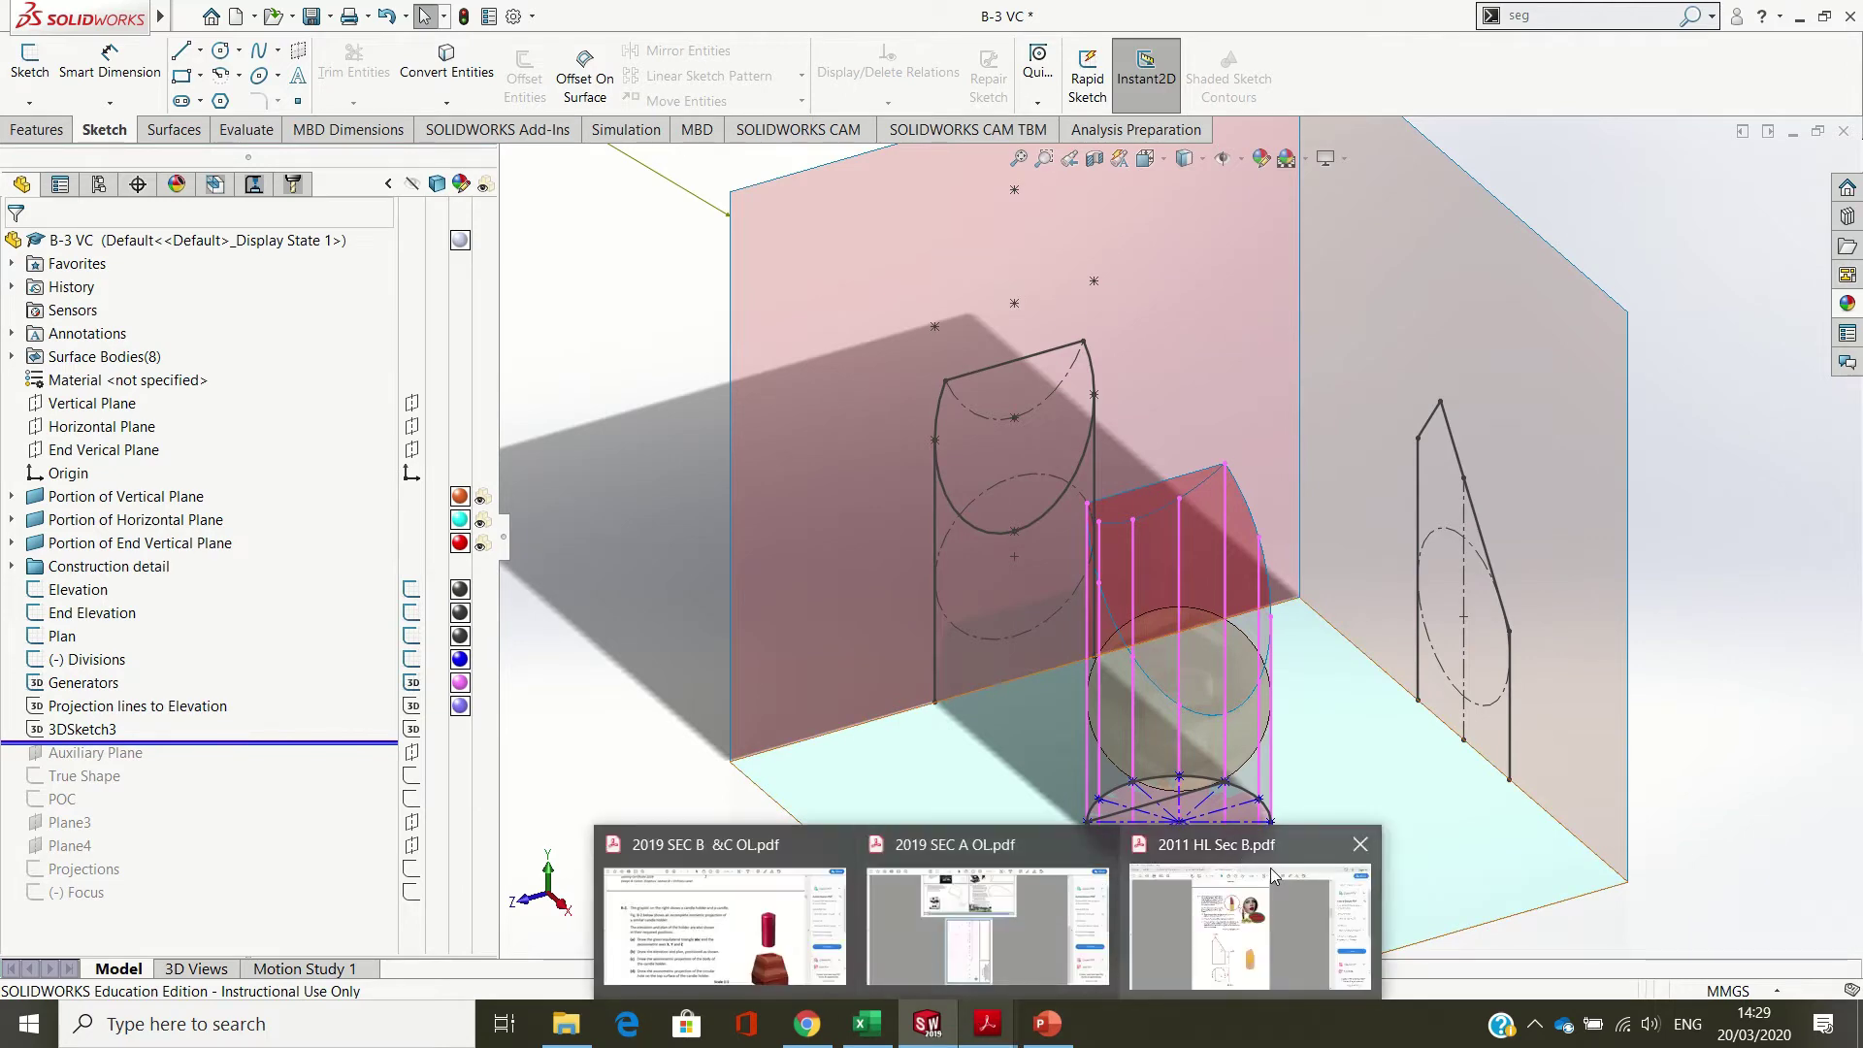
mouse_move(1274, 875)
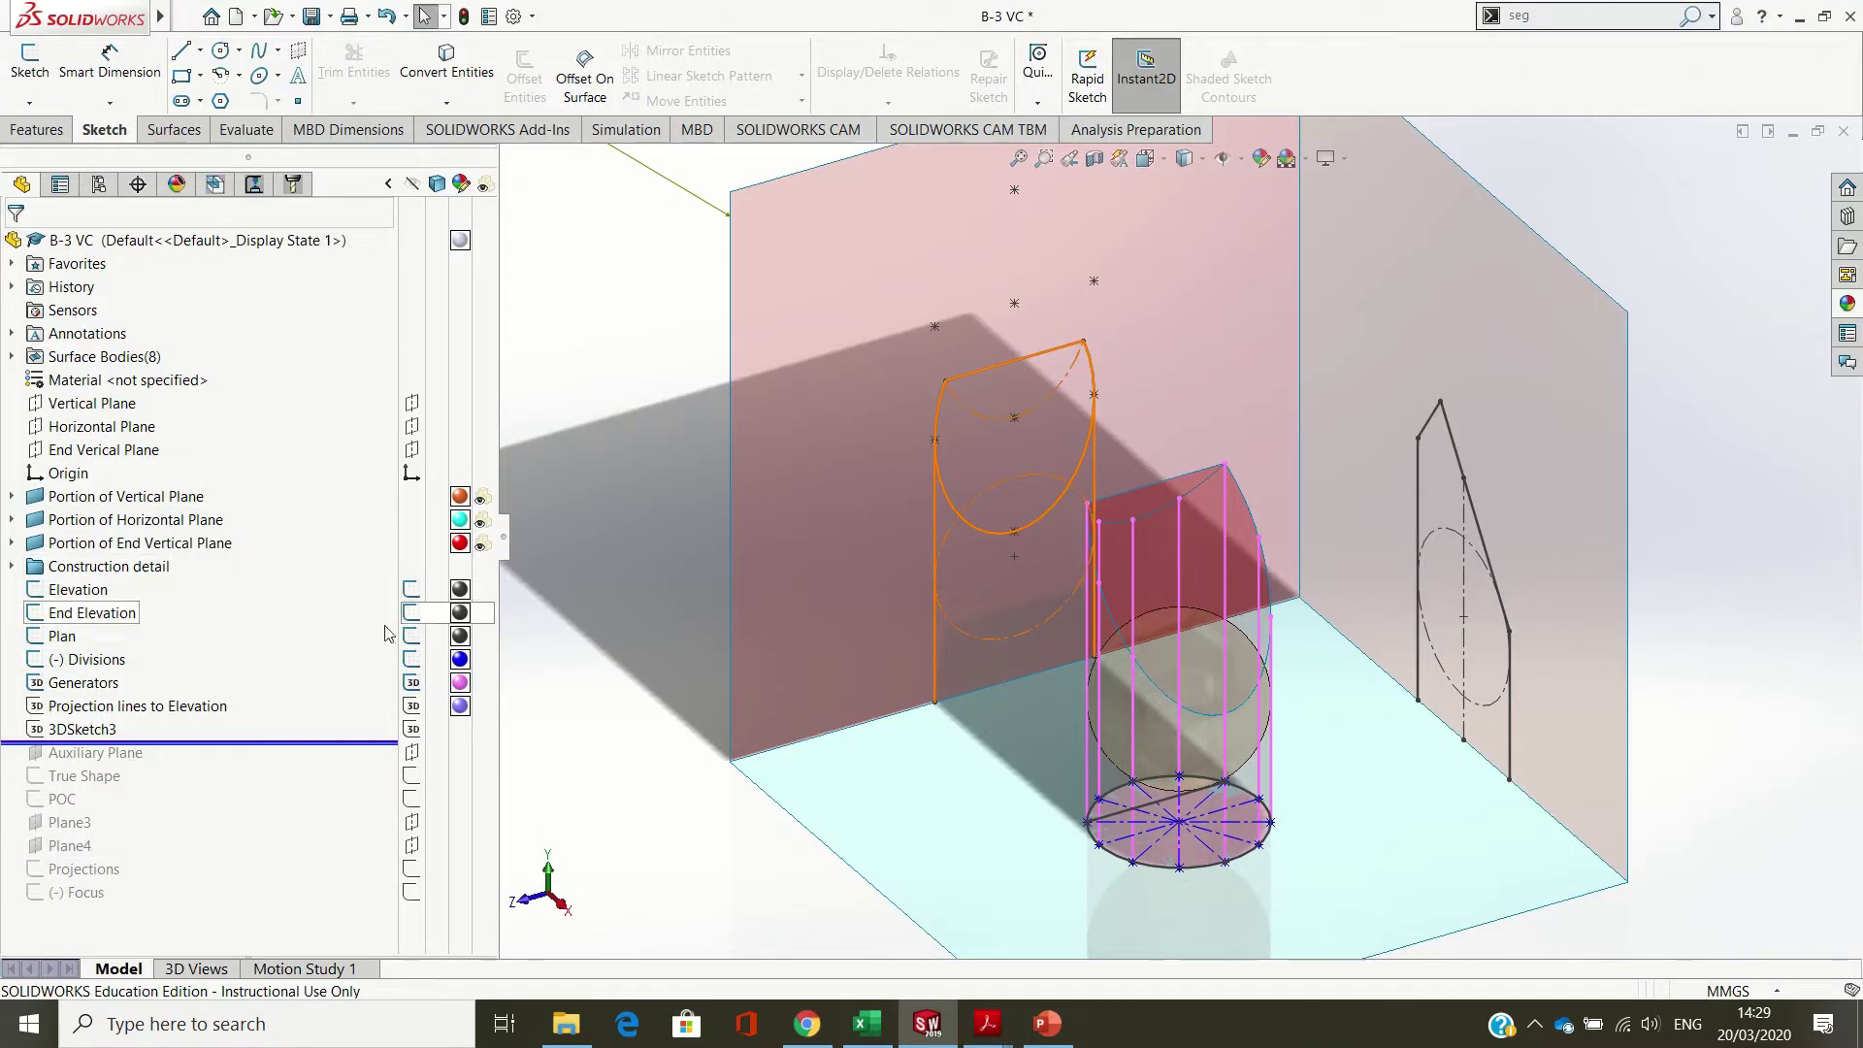
- Roll the model history forward to include the Auxiliary Plane and the True Shape sketch
left_click(299, 741)
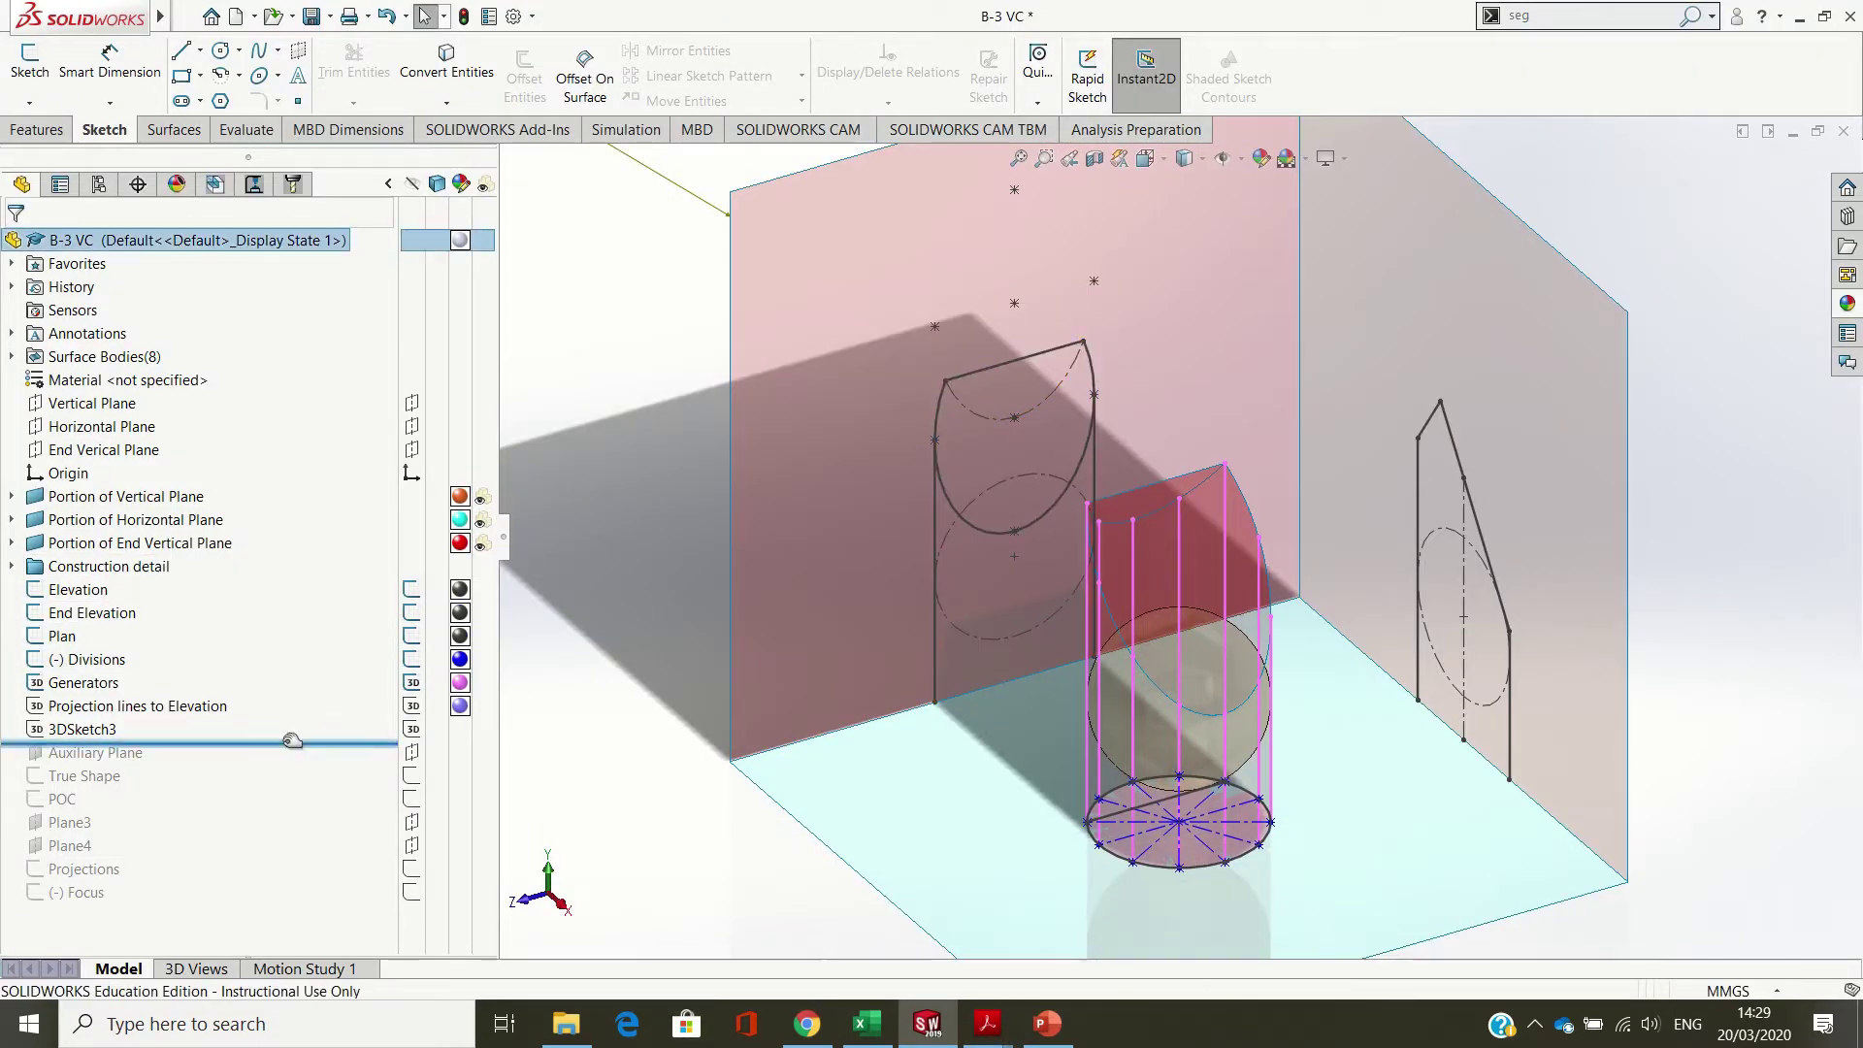
left_click_drag(293, 744, 287, 788)
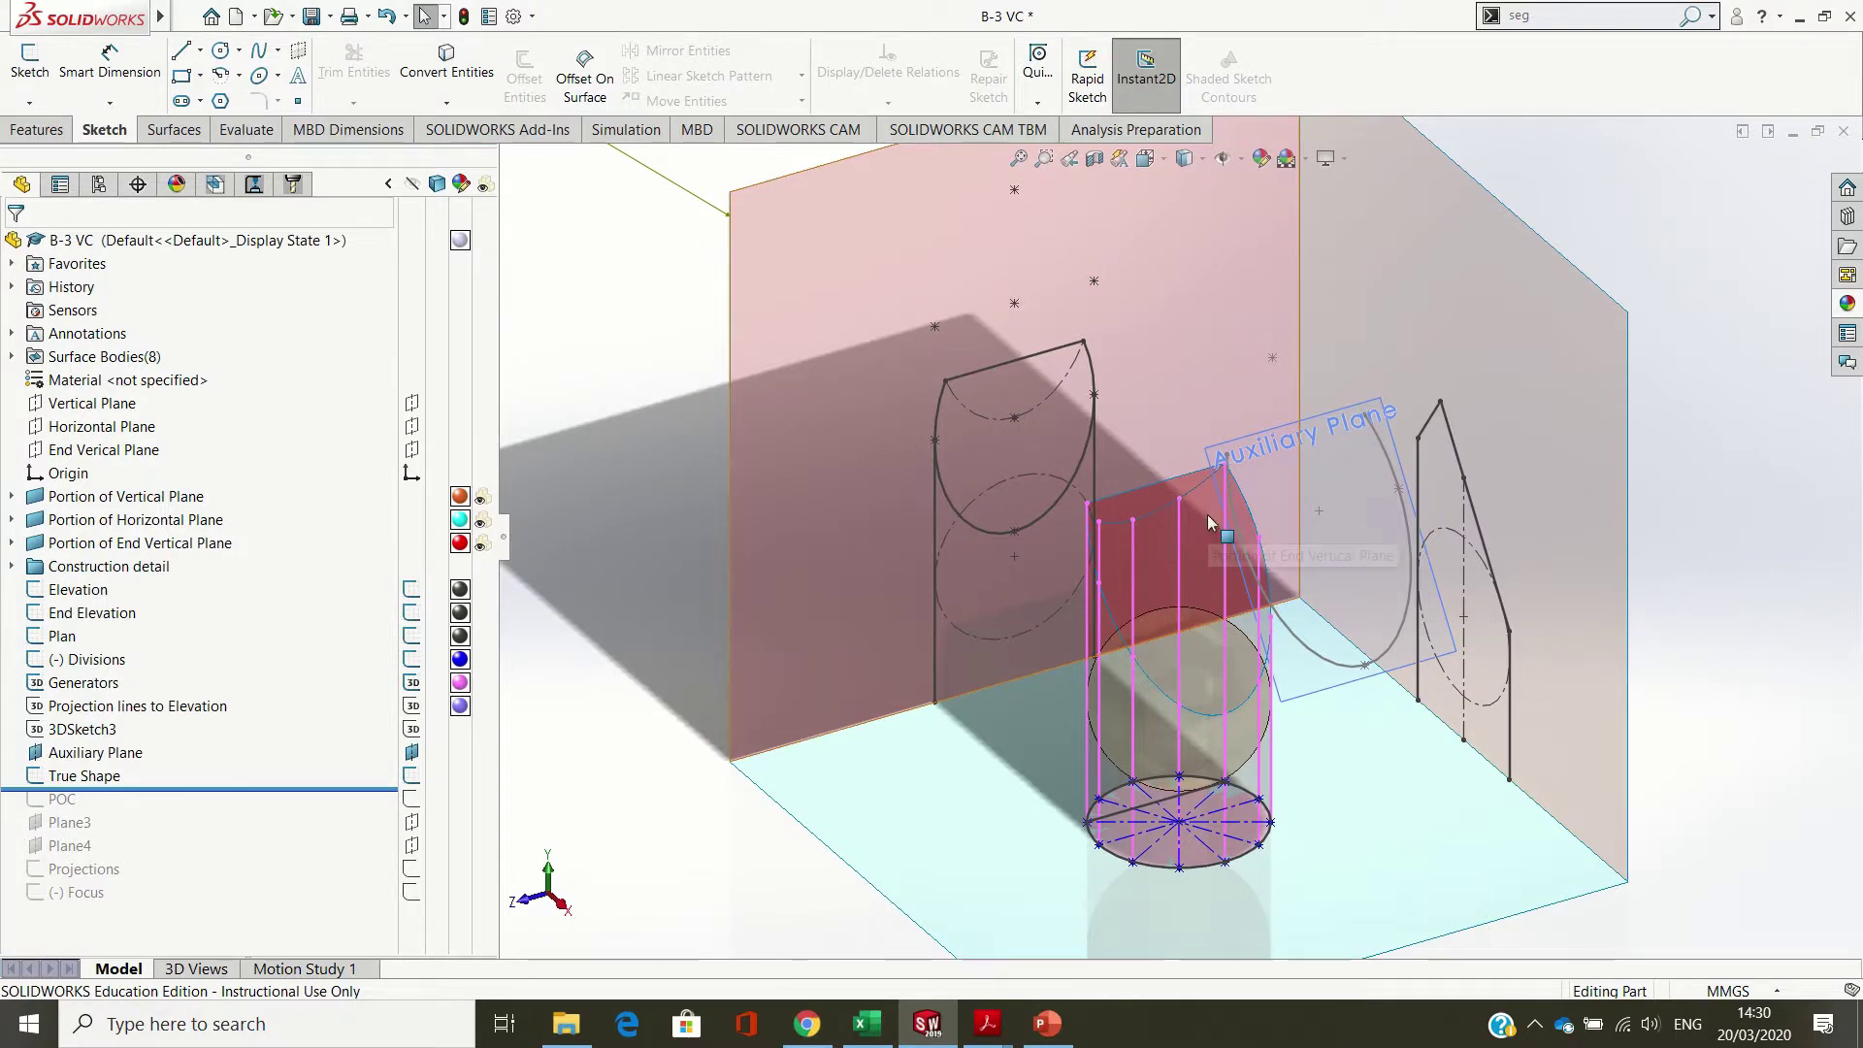
key("Left")
key("Left")
left_click(1266, 540)
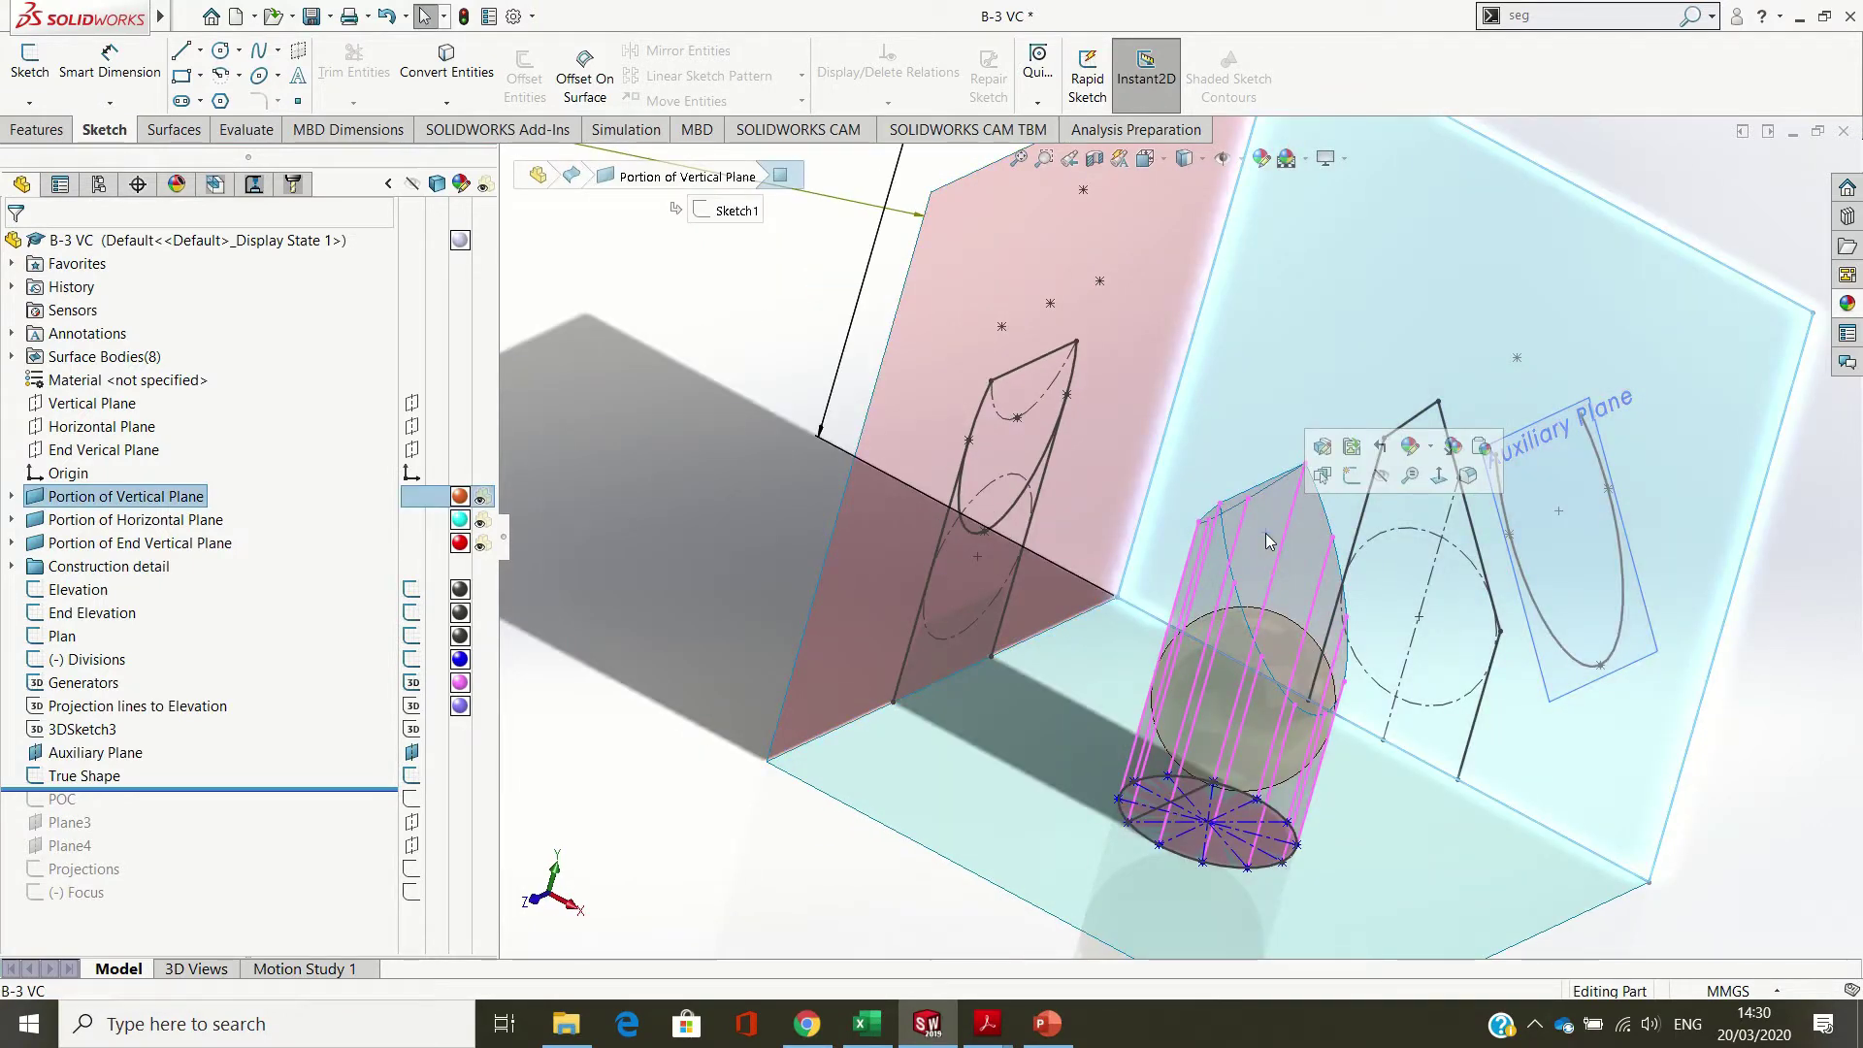
left_click(1838, 633)
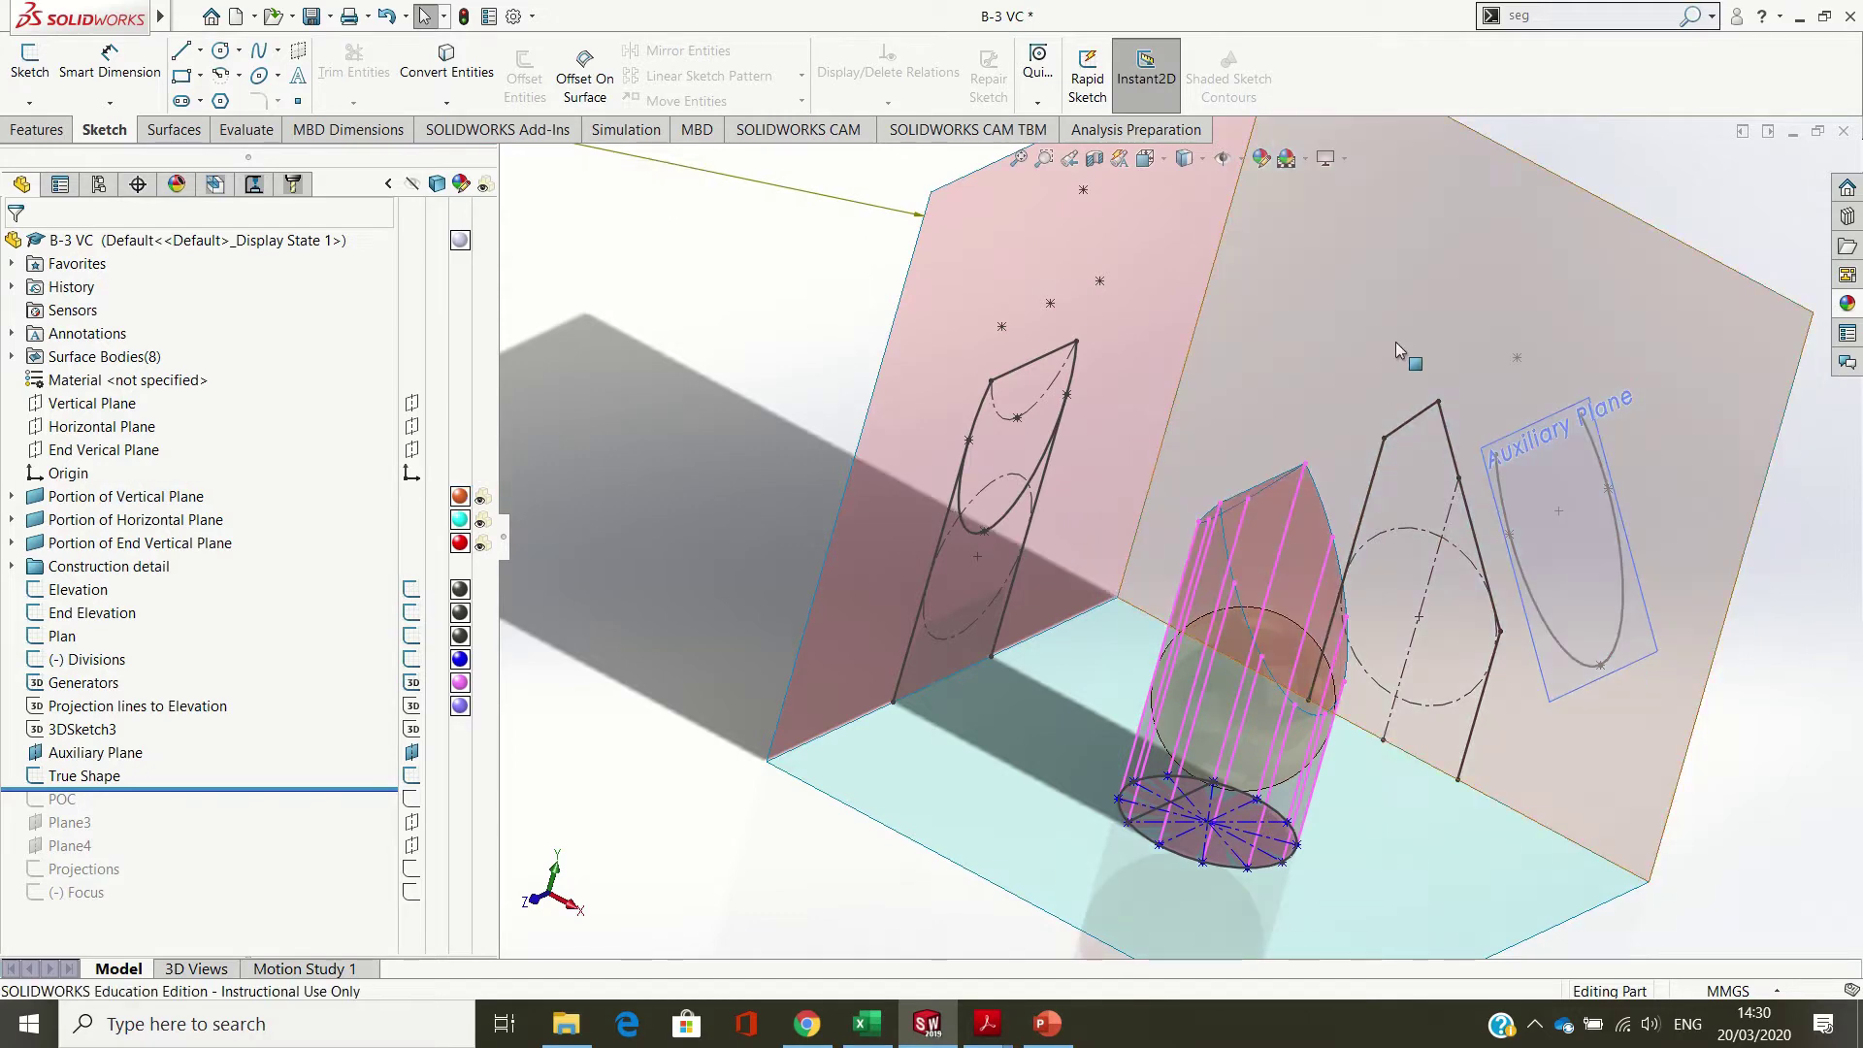
- Examine the auxiliary plane and true shape square to the vertical plane, from the end, and in a pictorial view
left_click(1505, 347)
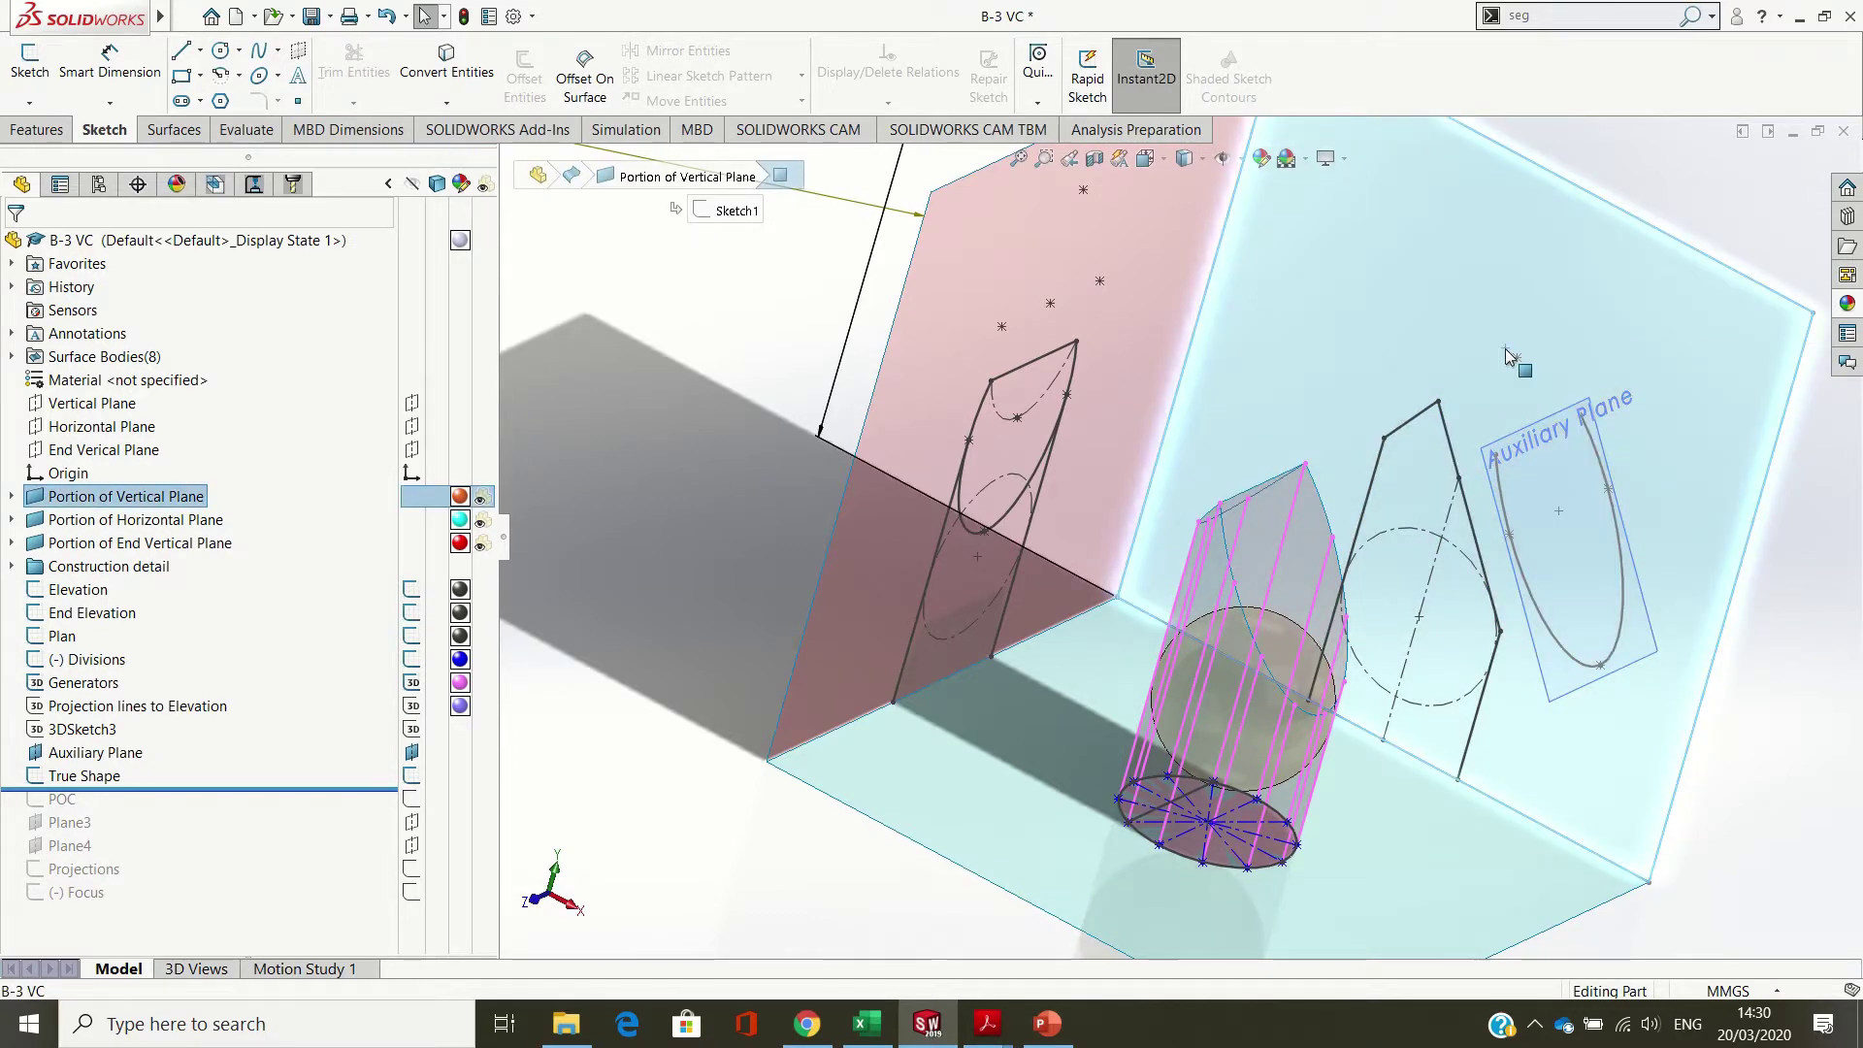
key("ctrl+8")
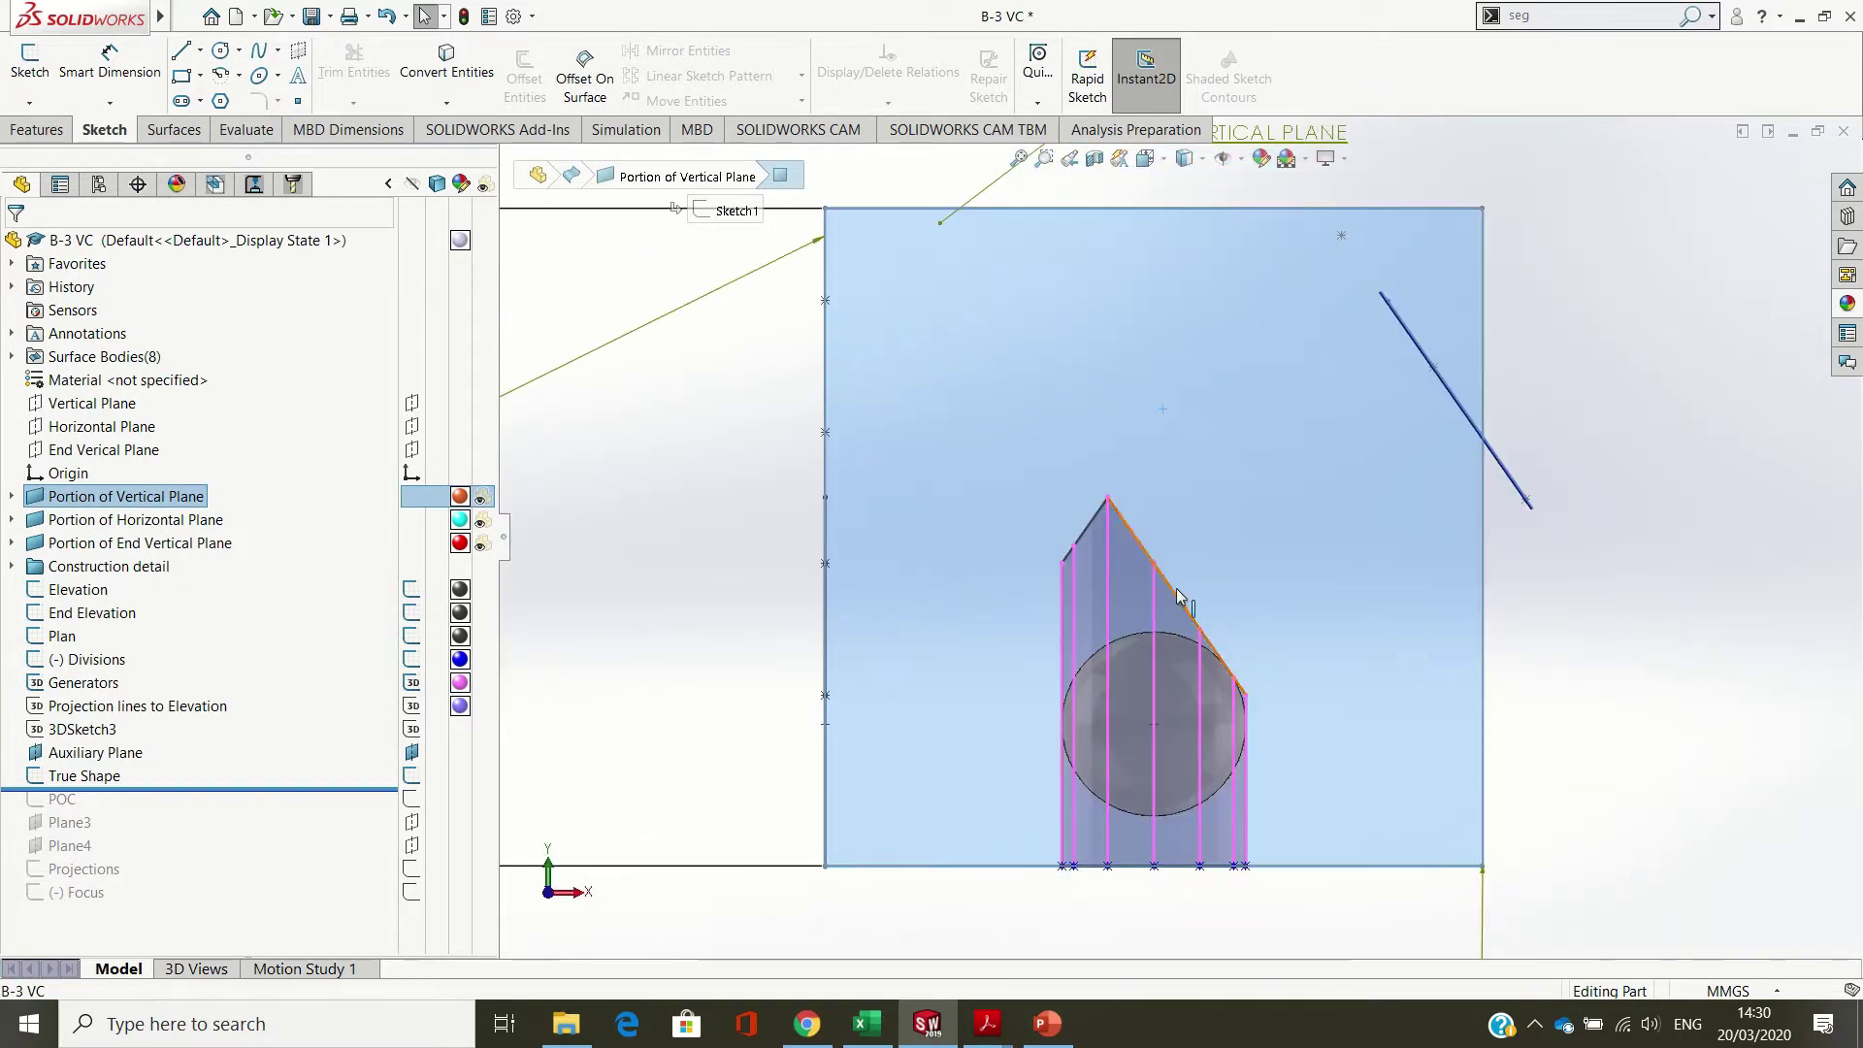
key("ctrl+4")
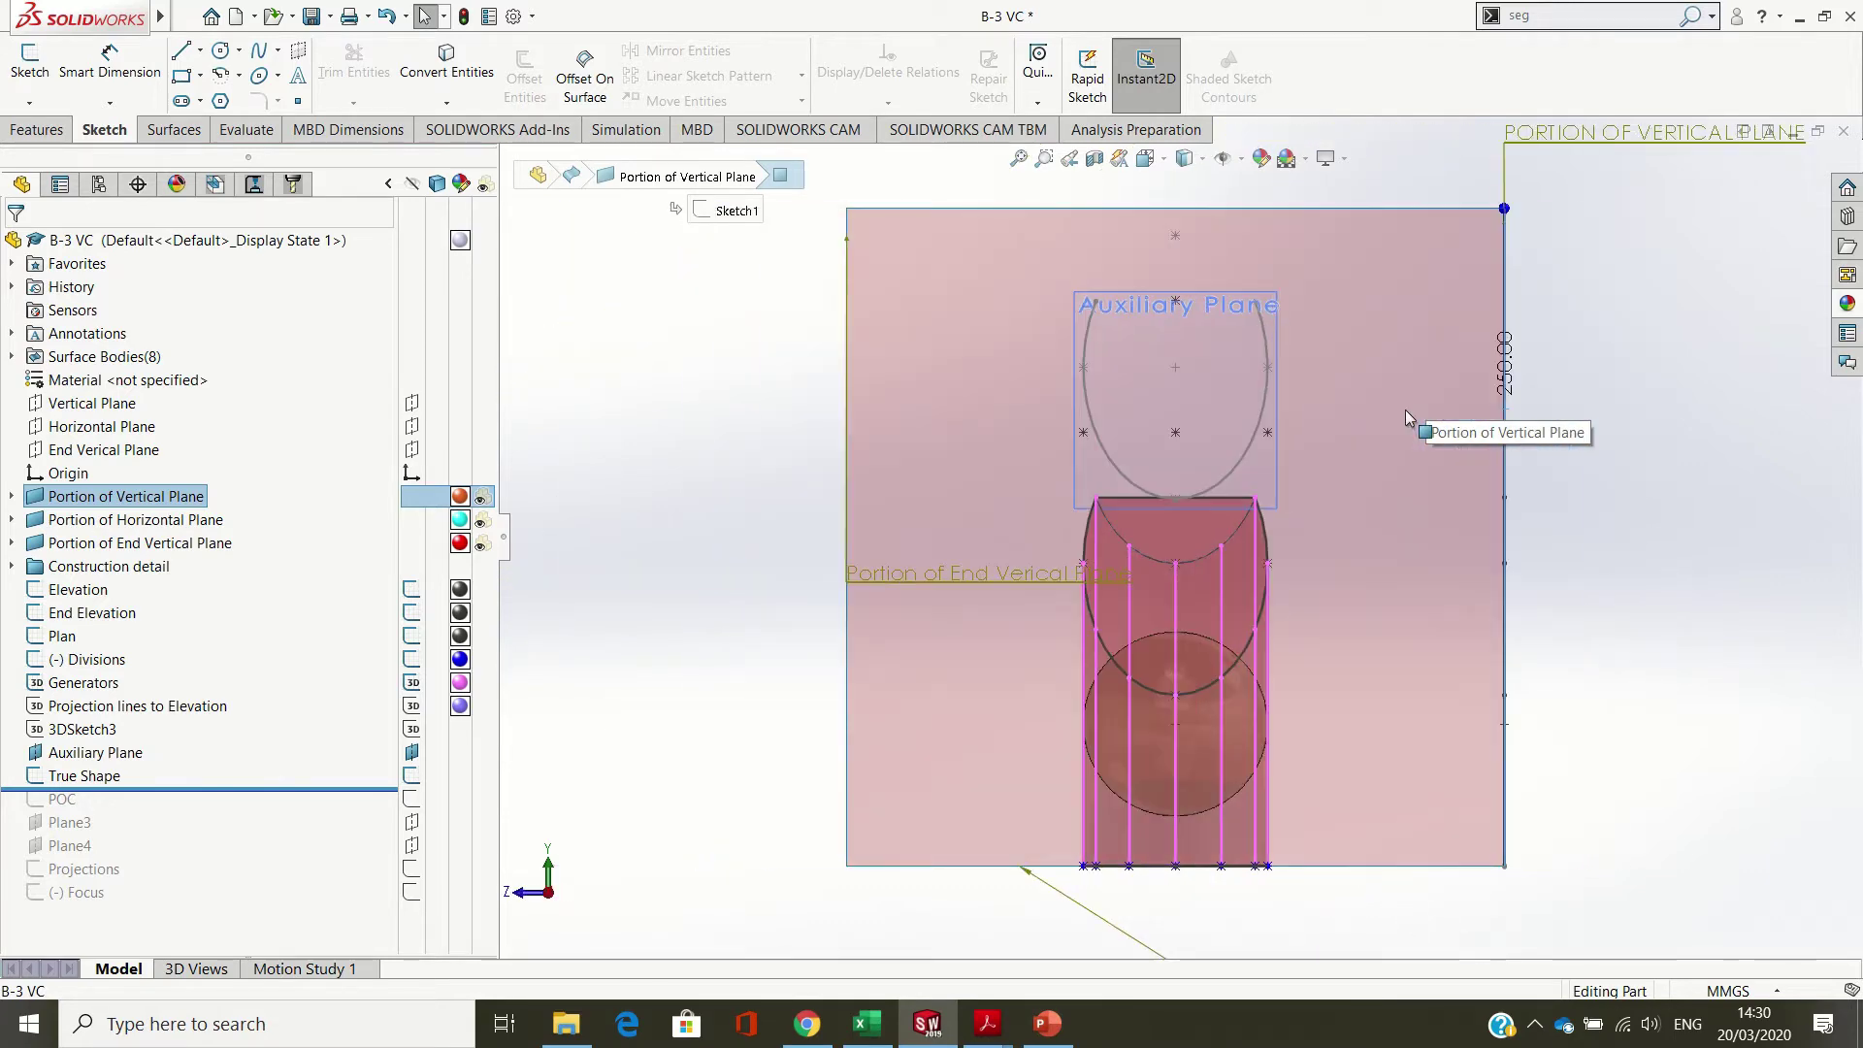
key("Down")
key("Down")
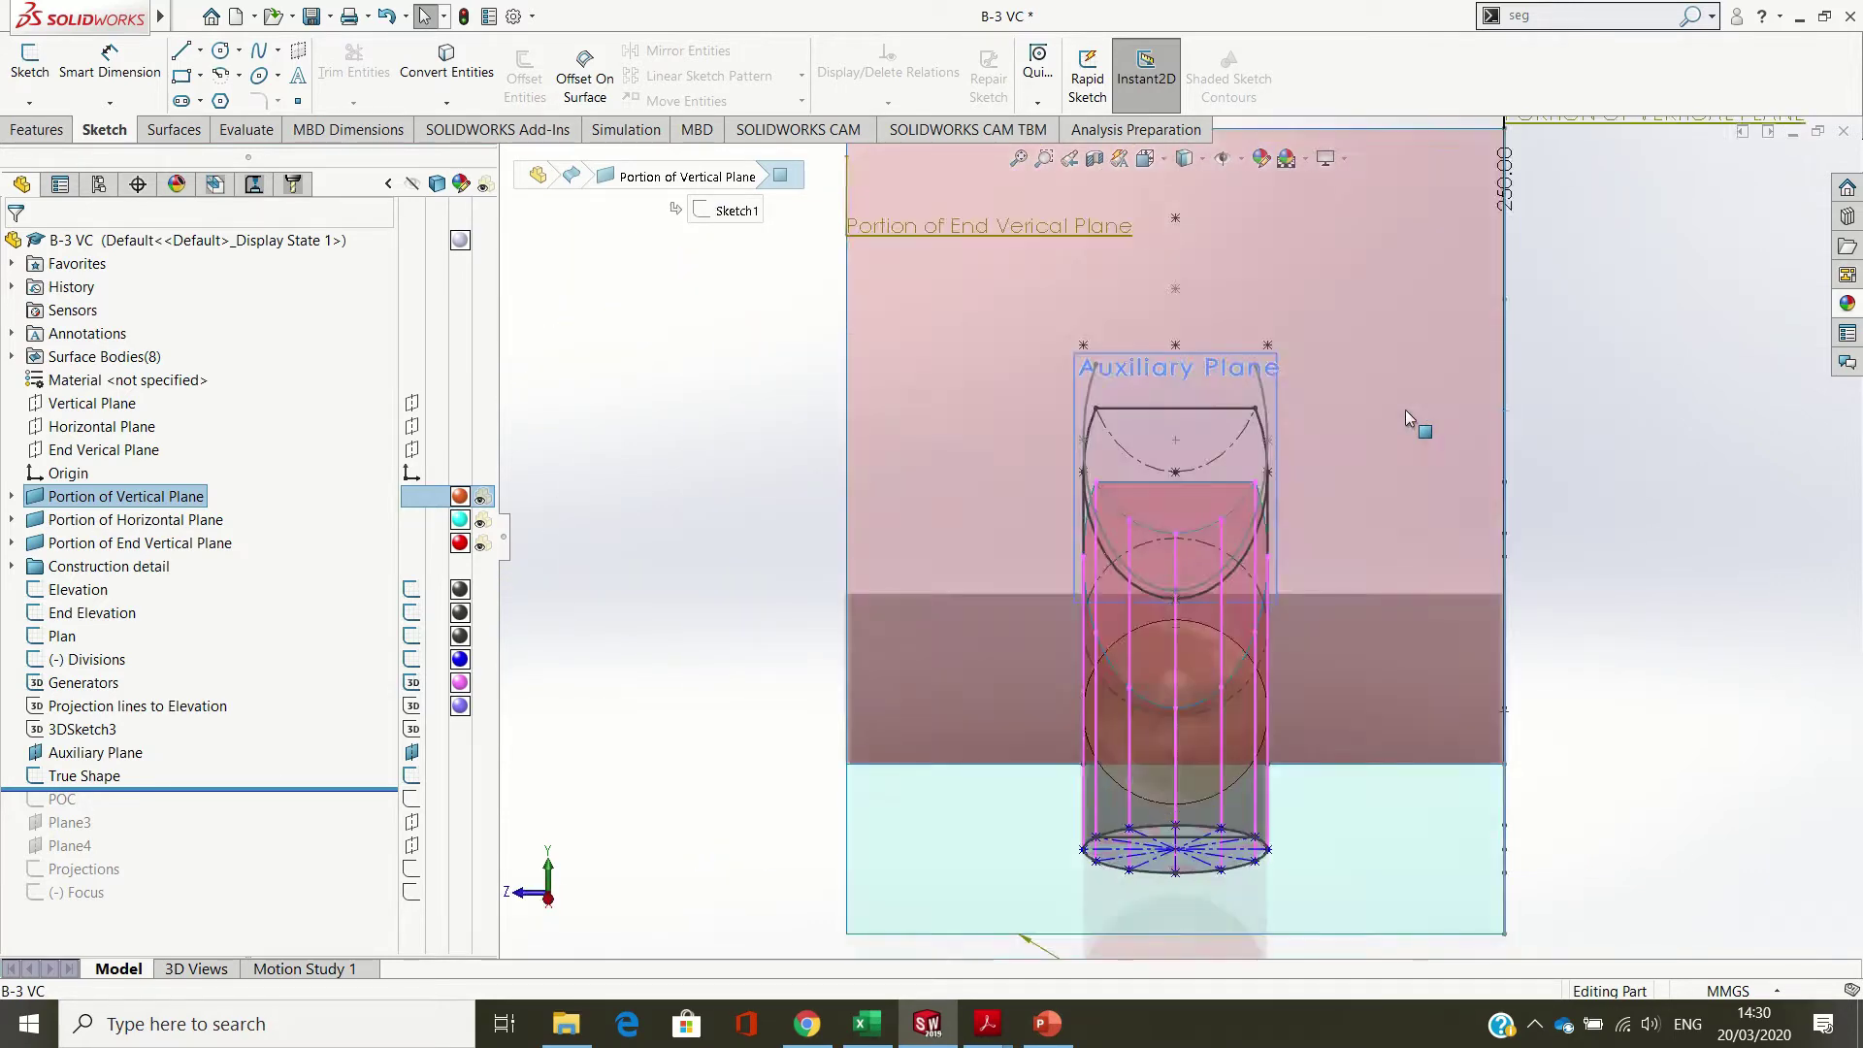
key("ctrl+7")
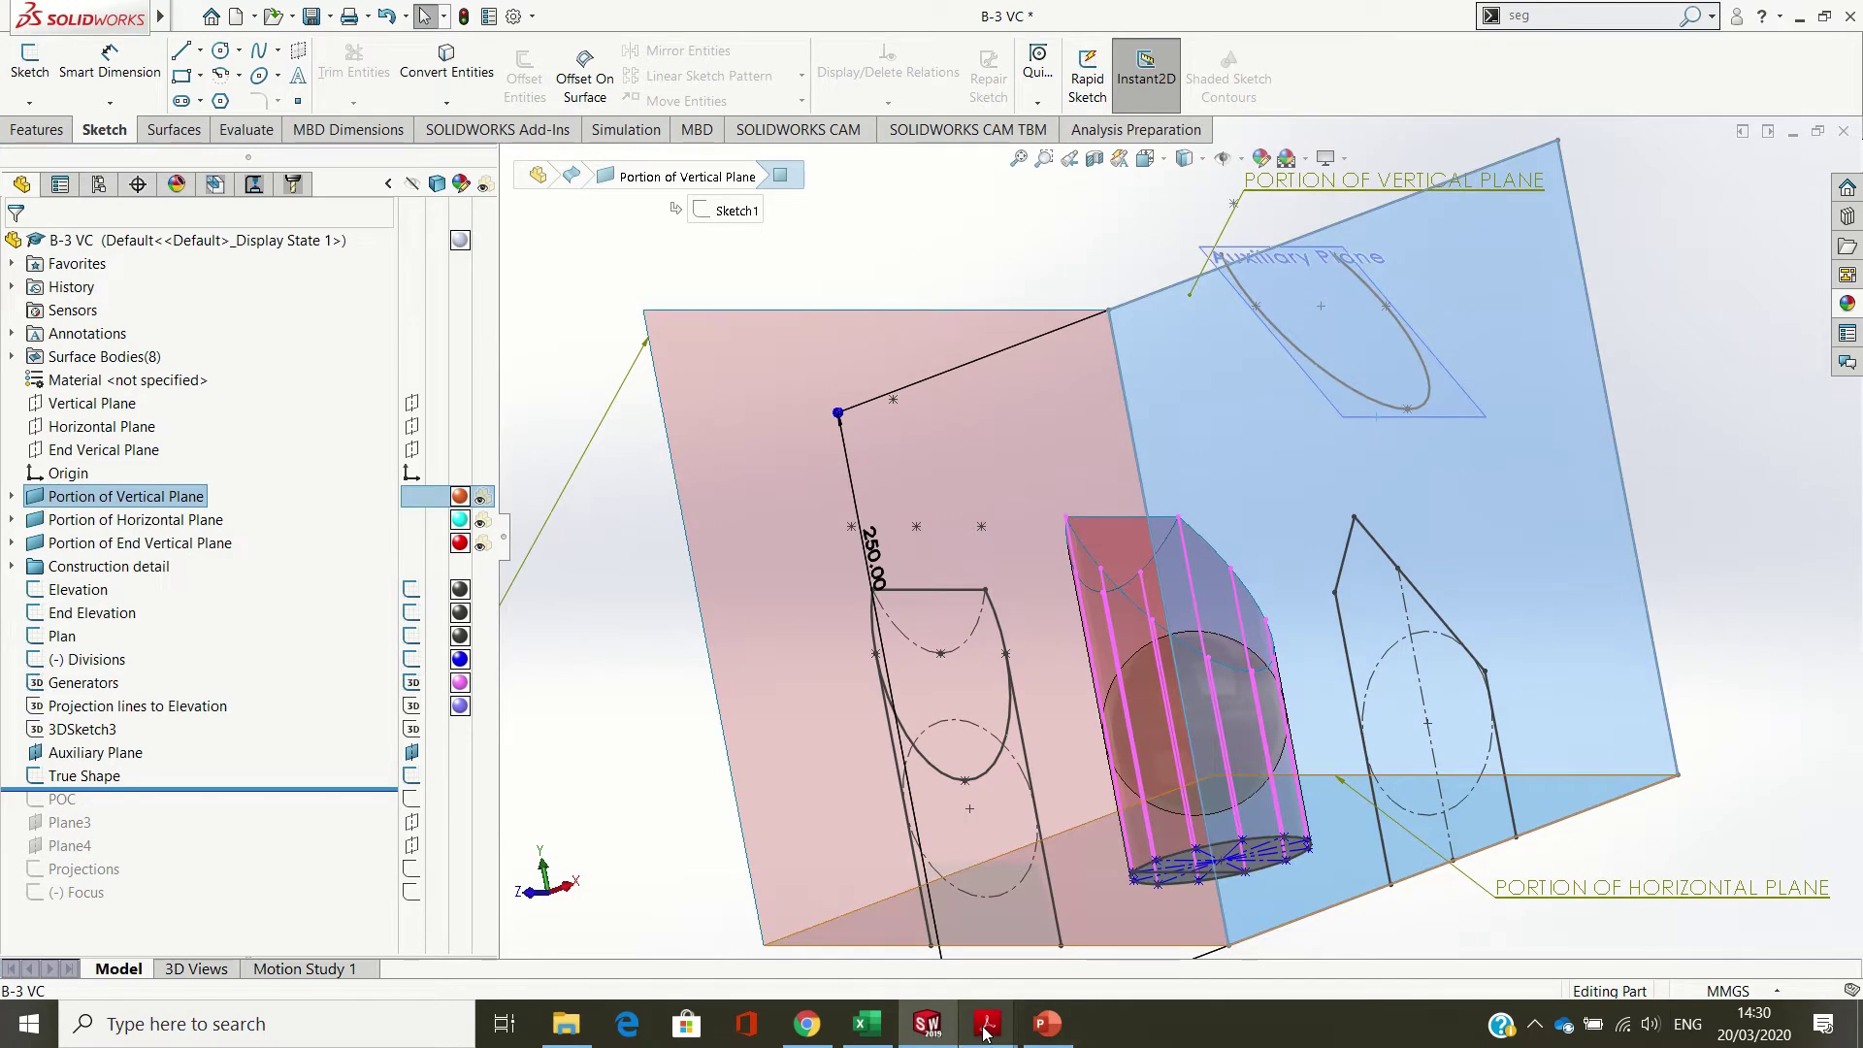
- Recheck the exam question in 2011 HL Sec B.pdf and switch back to the B-3 VC part in SOLIDWORKS
mouse_move(984, 1031)
left_click(1262, 888)
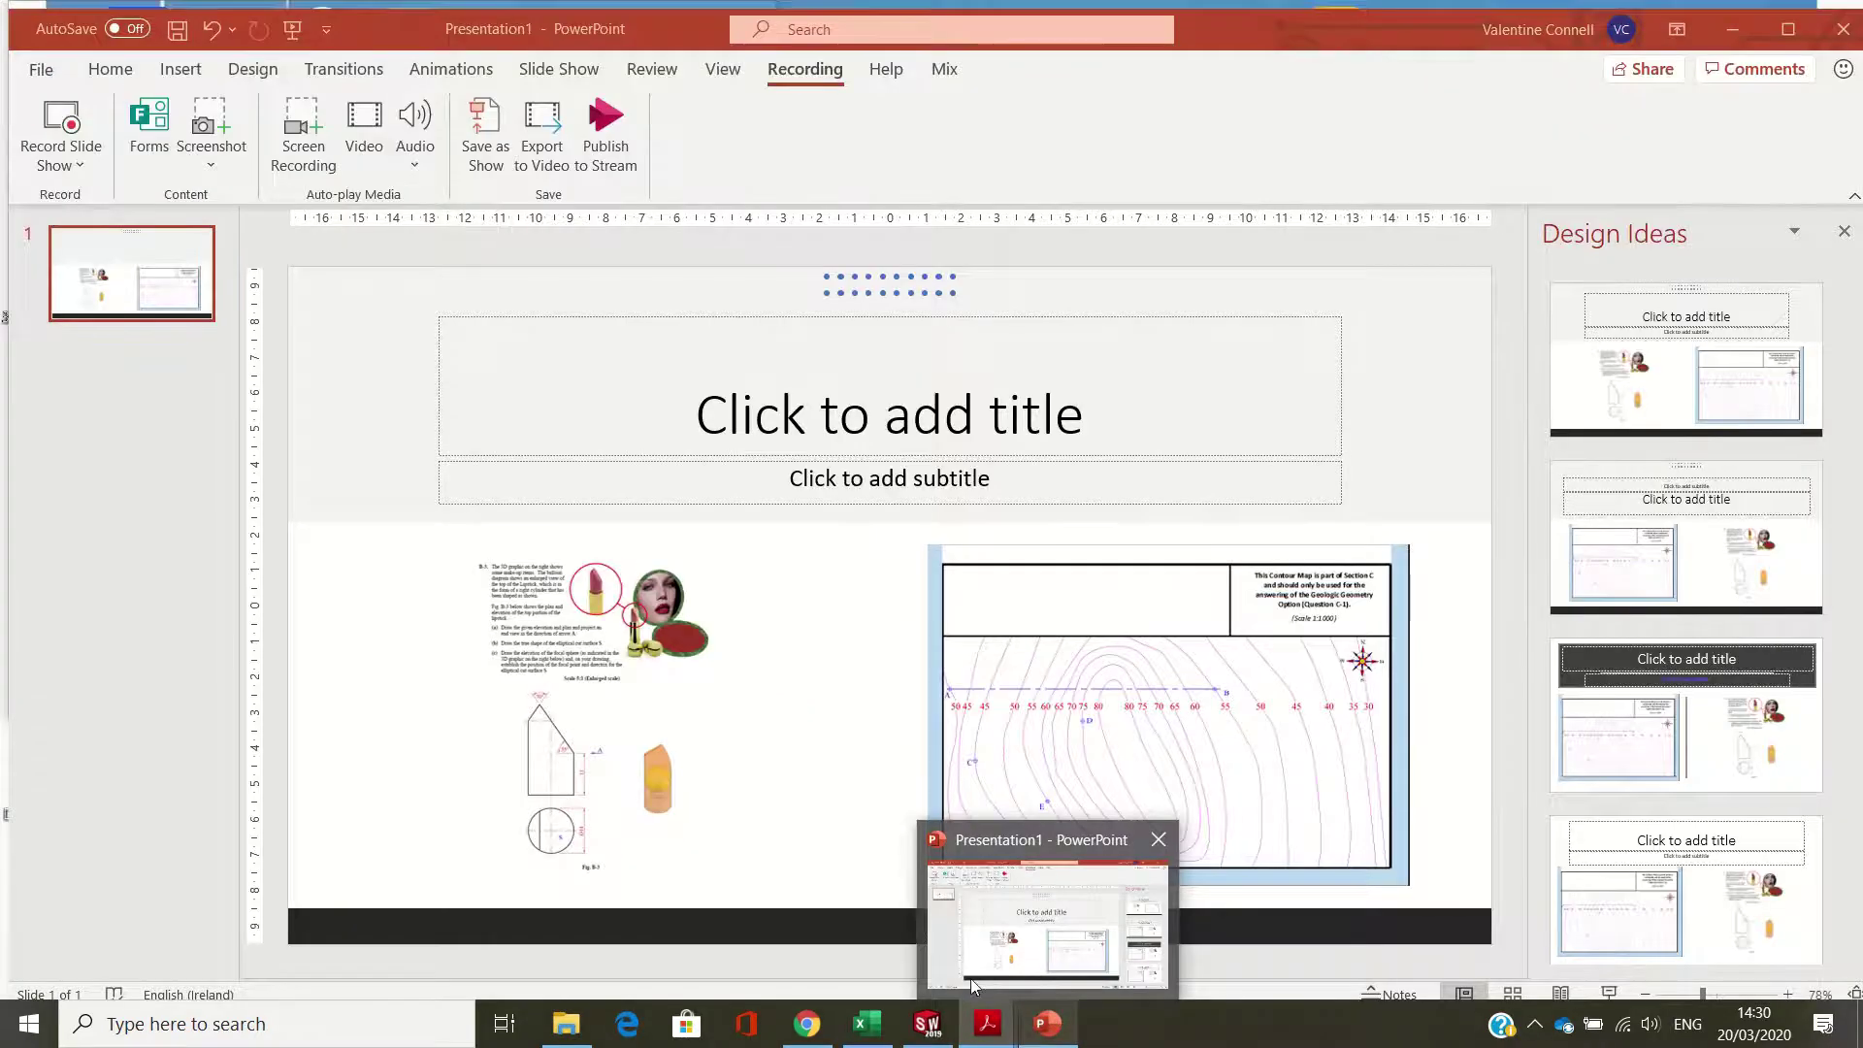
mouse_move(927, 1024)
left_click(938, 922)
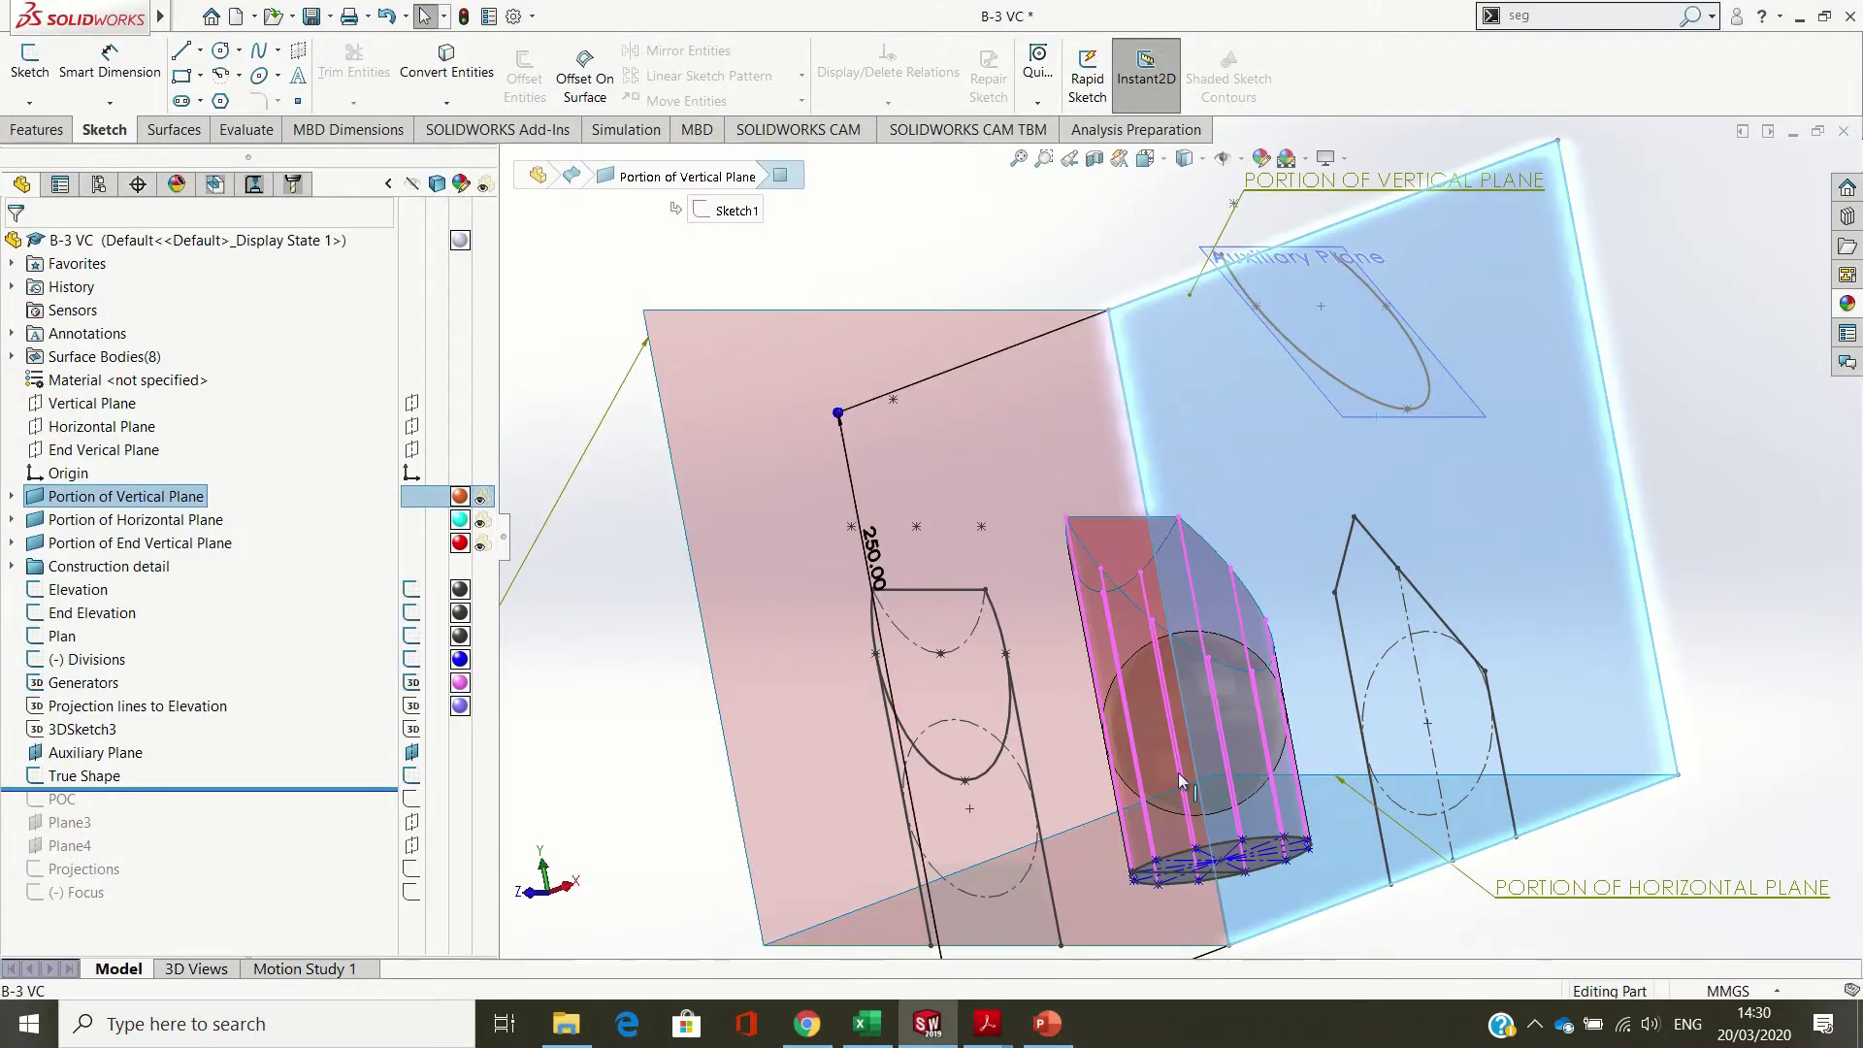
- Roll the model history forward to include the POC sketch and view the model square to the vertical plane
left_click_drag(292, 786, 291, 809)
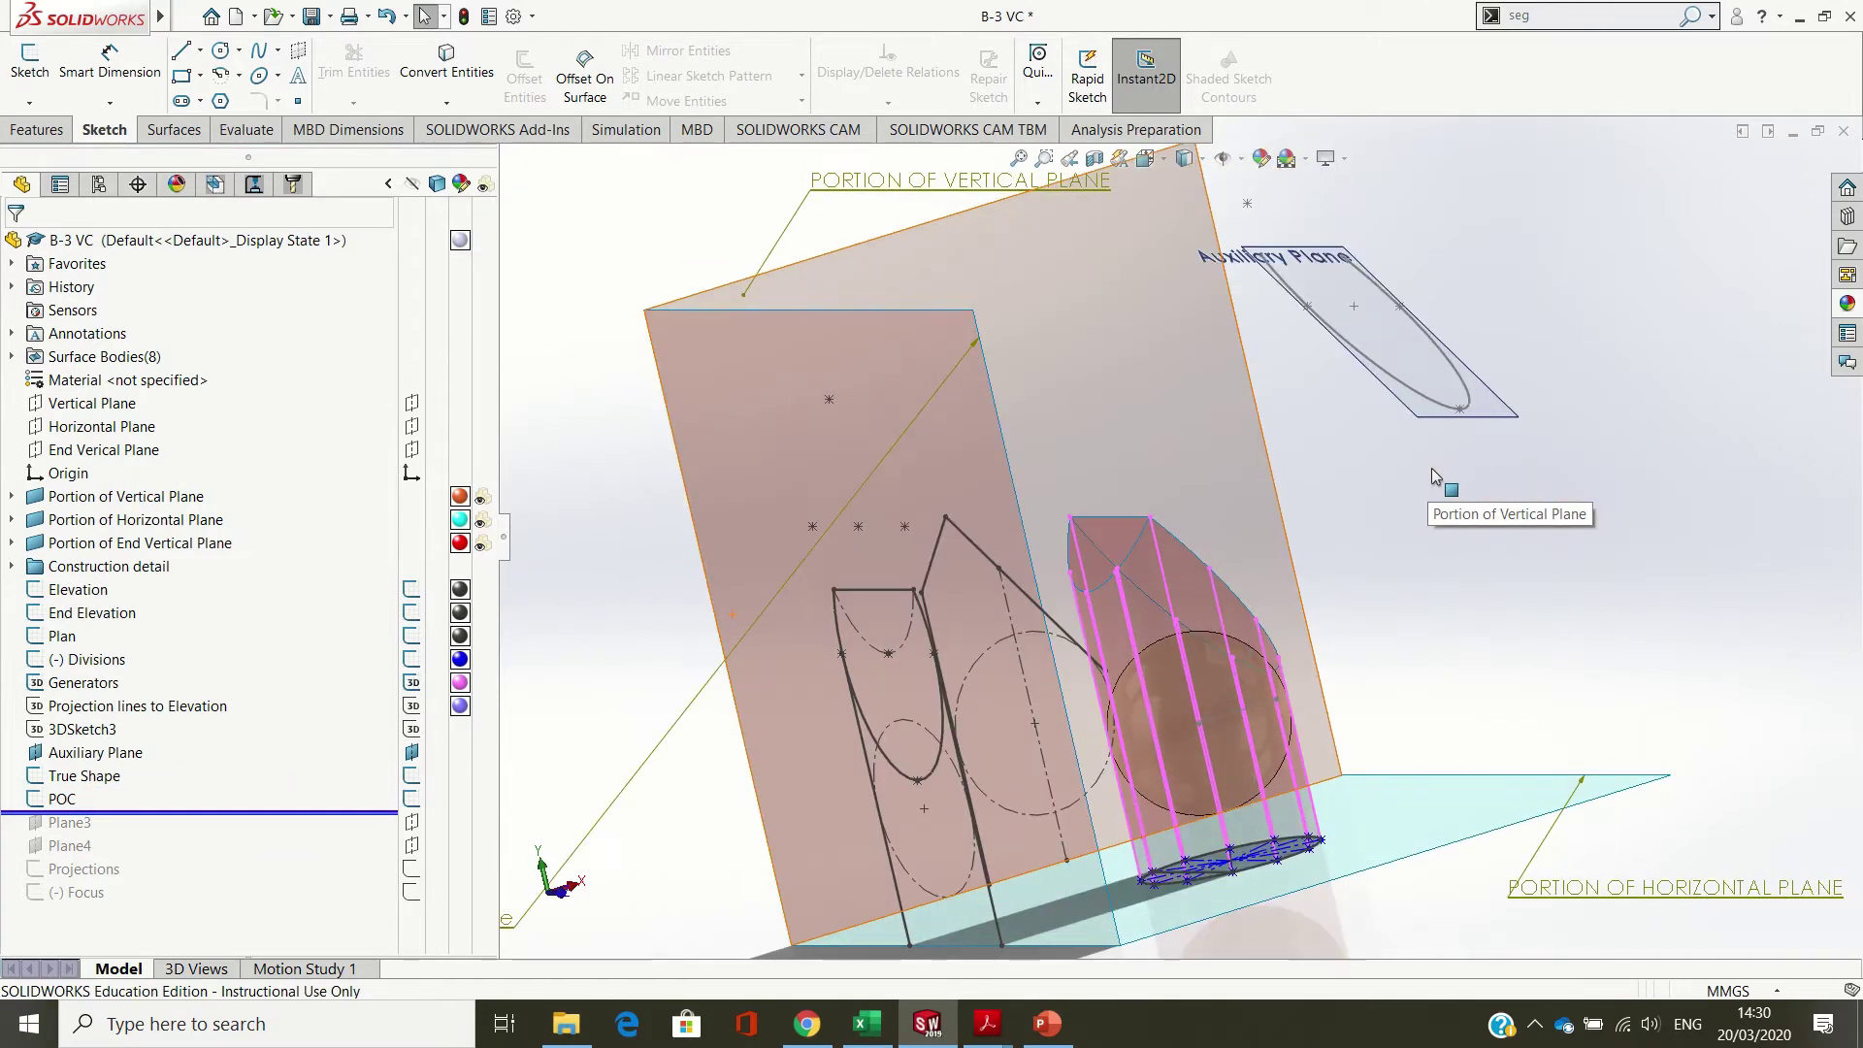
left_click(1093, 387)
key("ctrl+8")
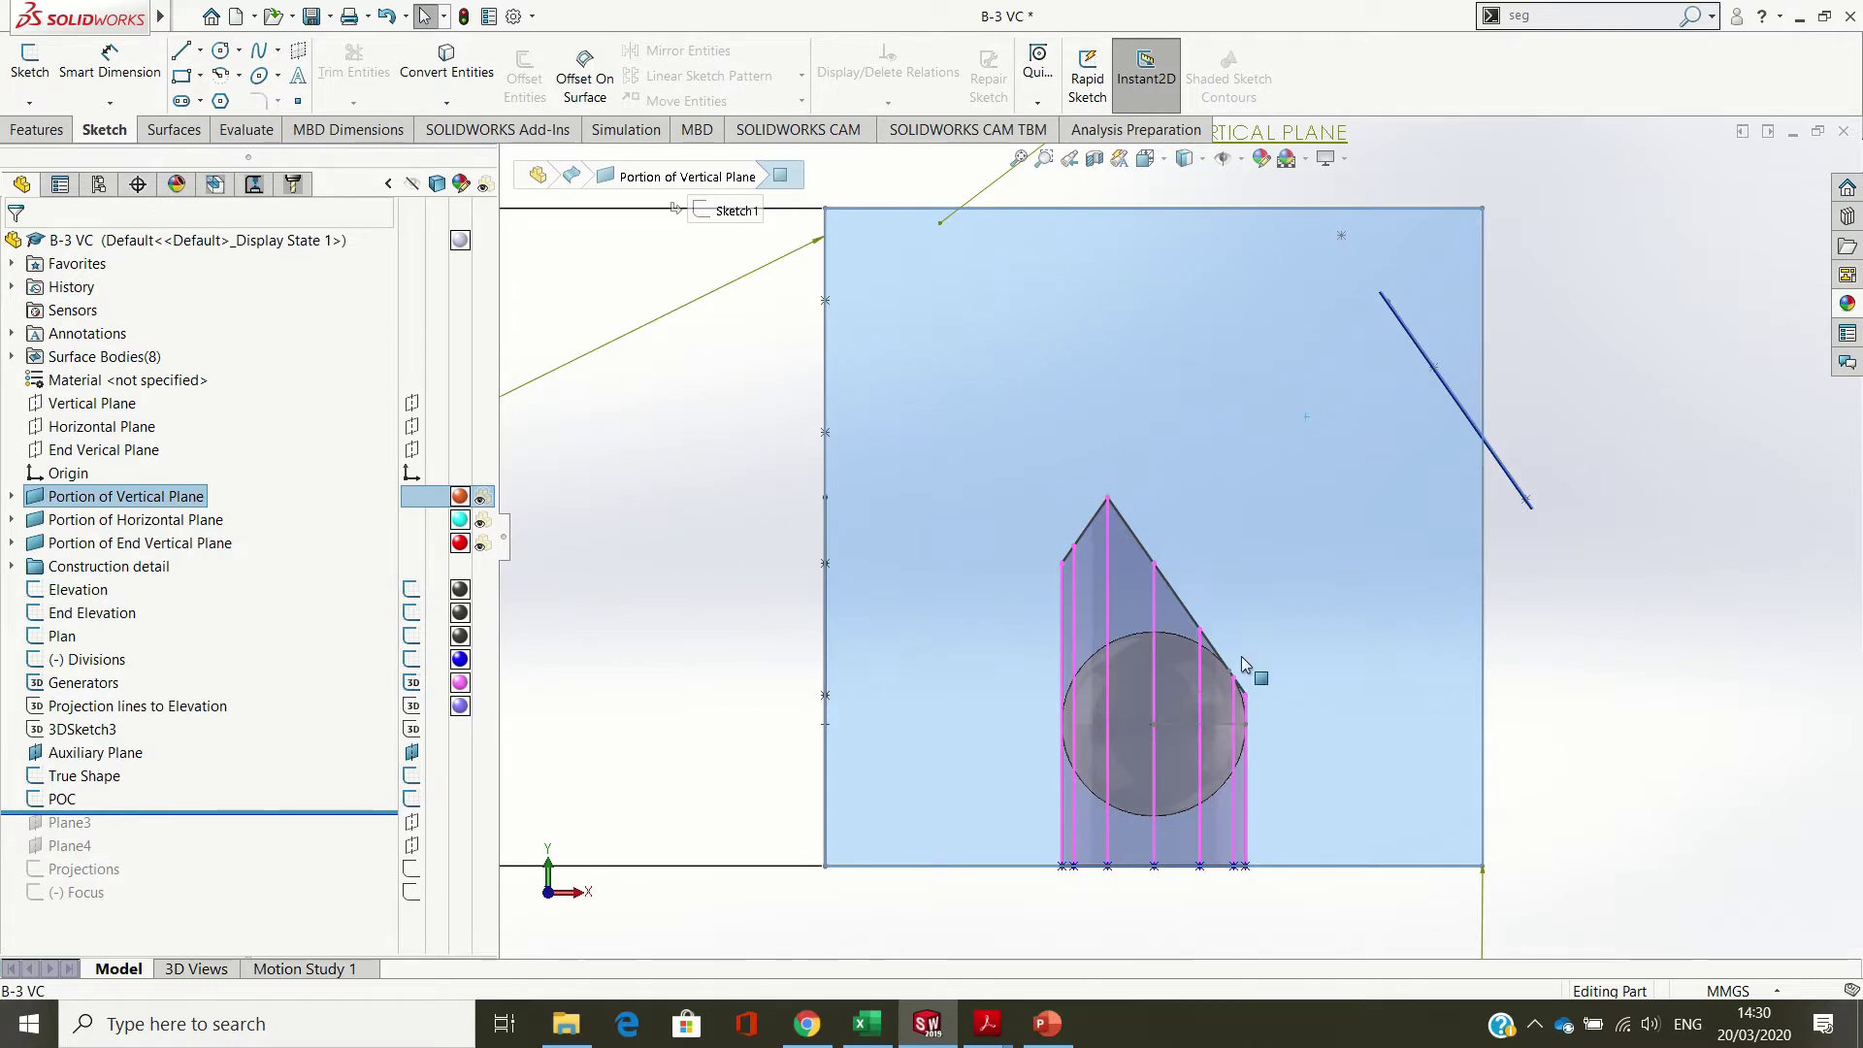
- Hide the POC sketch and show it again
right_click(122, 799)
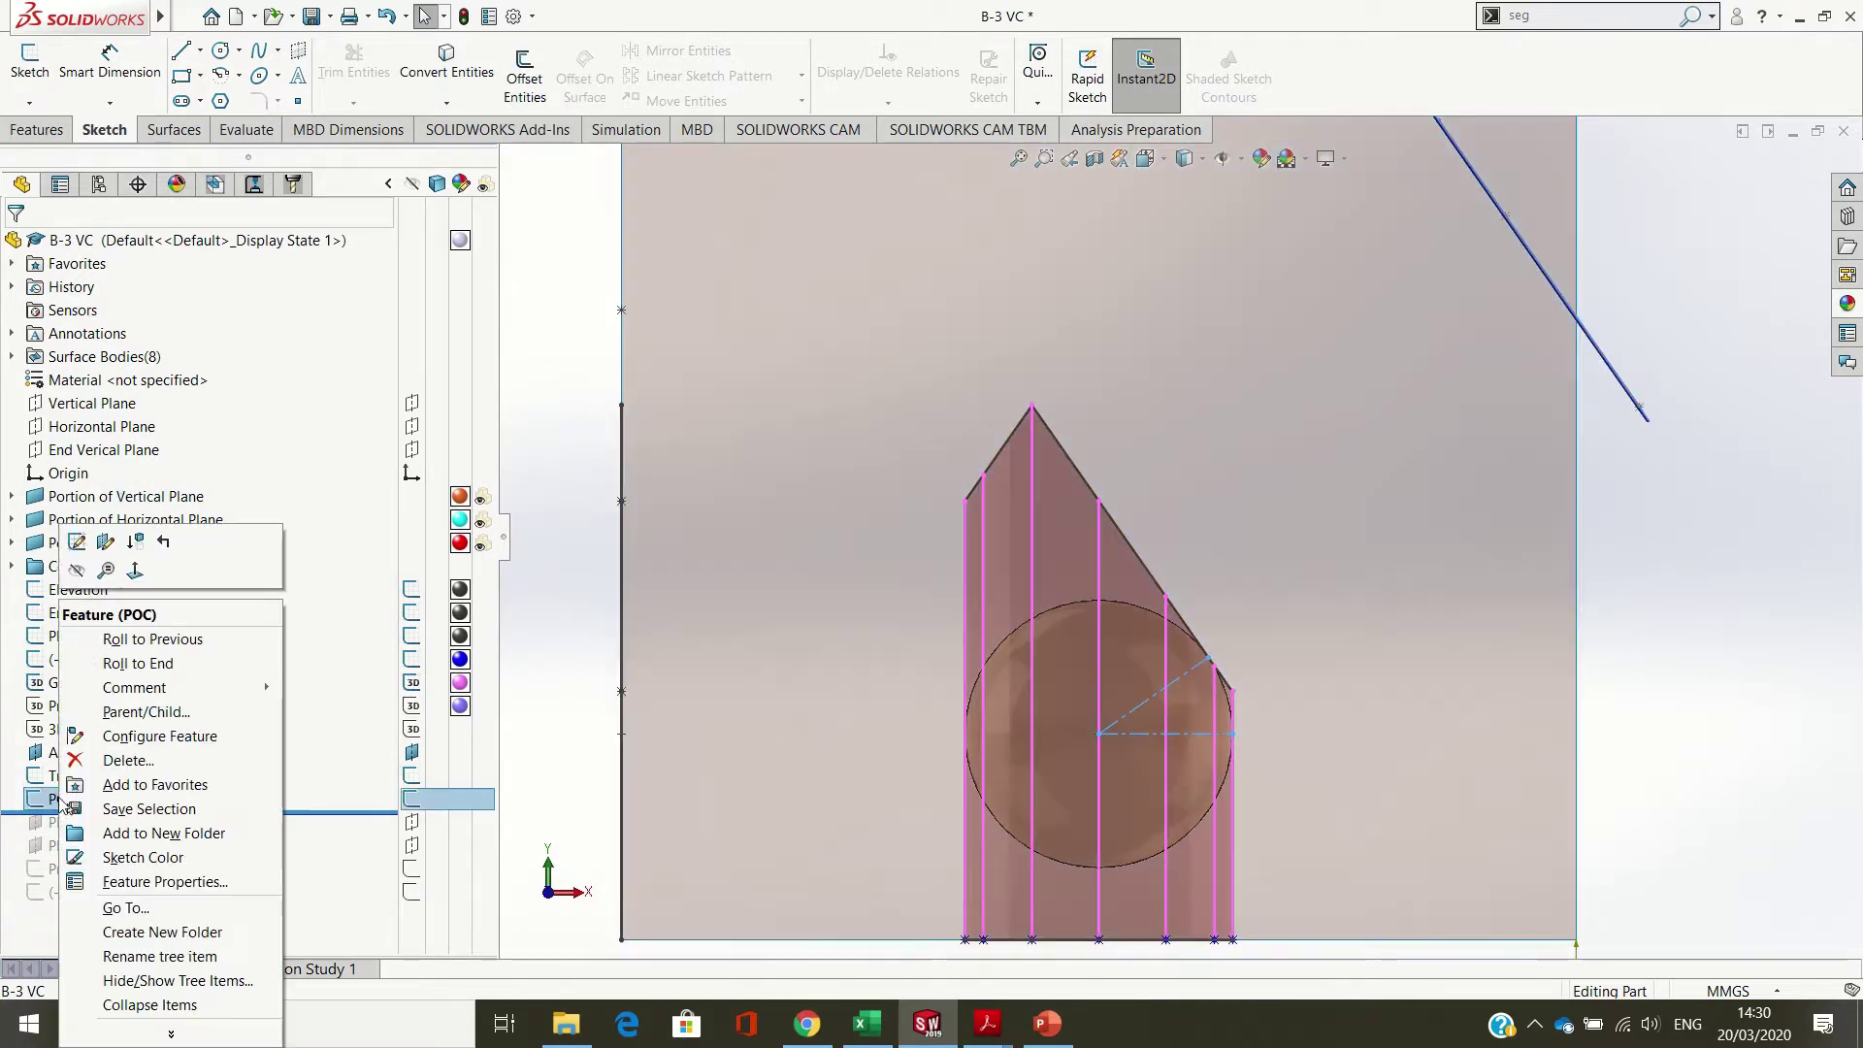
left_click(79, 570)
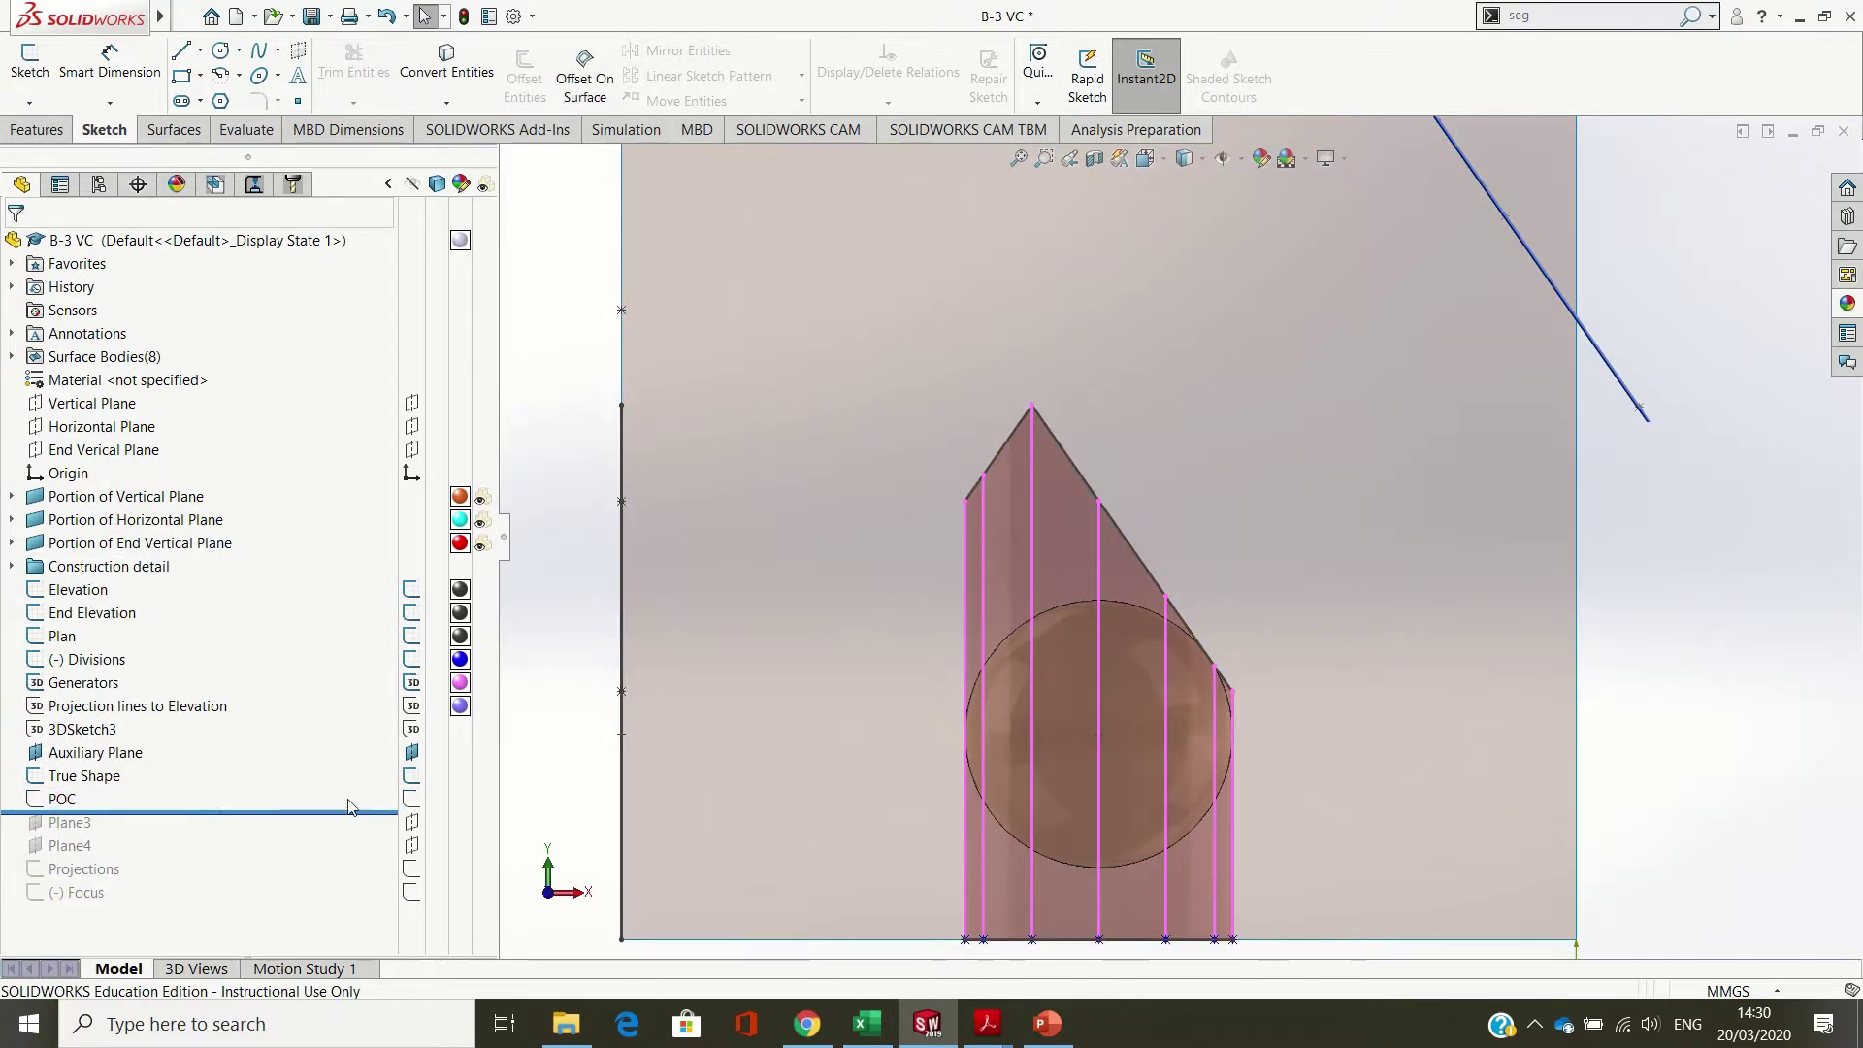
right_click(63, 798)
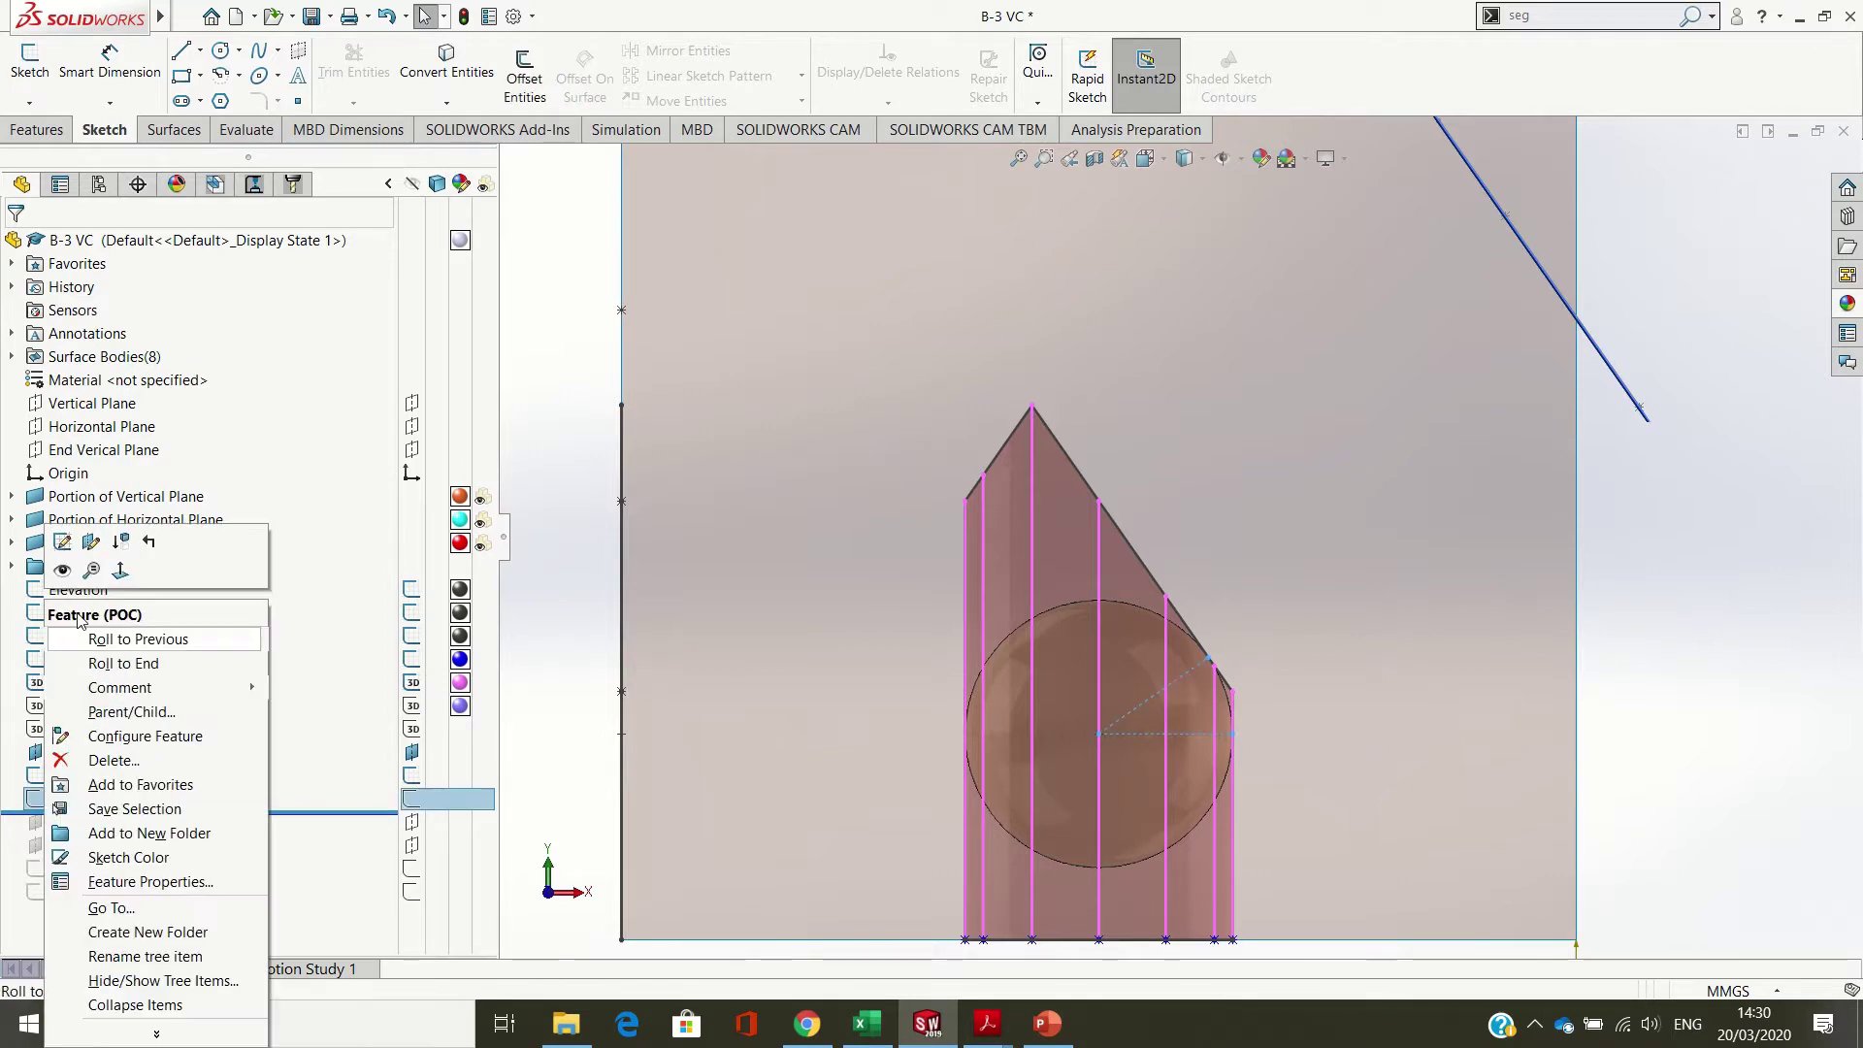
left_click(69, 574)
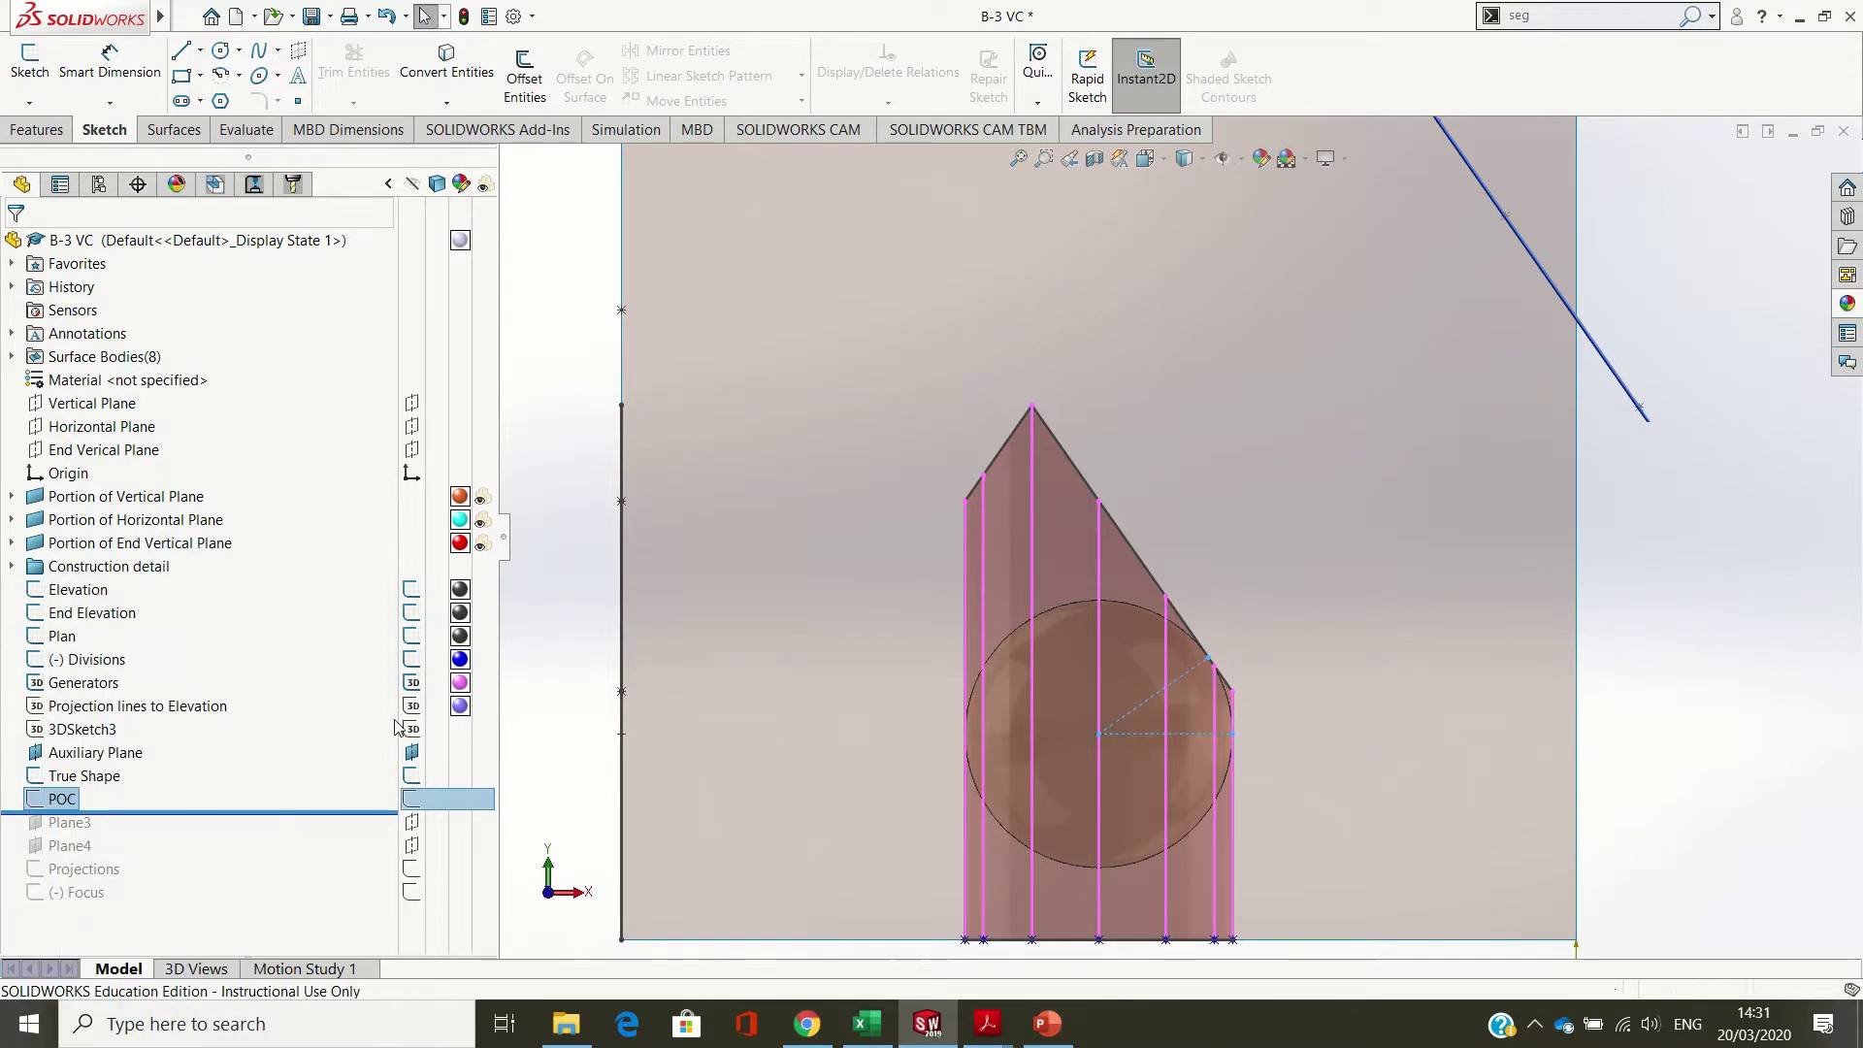
- Set the POC sketch's colour to orange
right_click(454, 805)
right_click(75, 796)
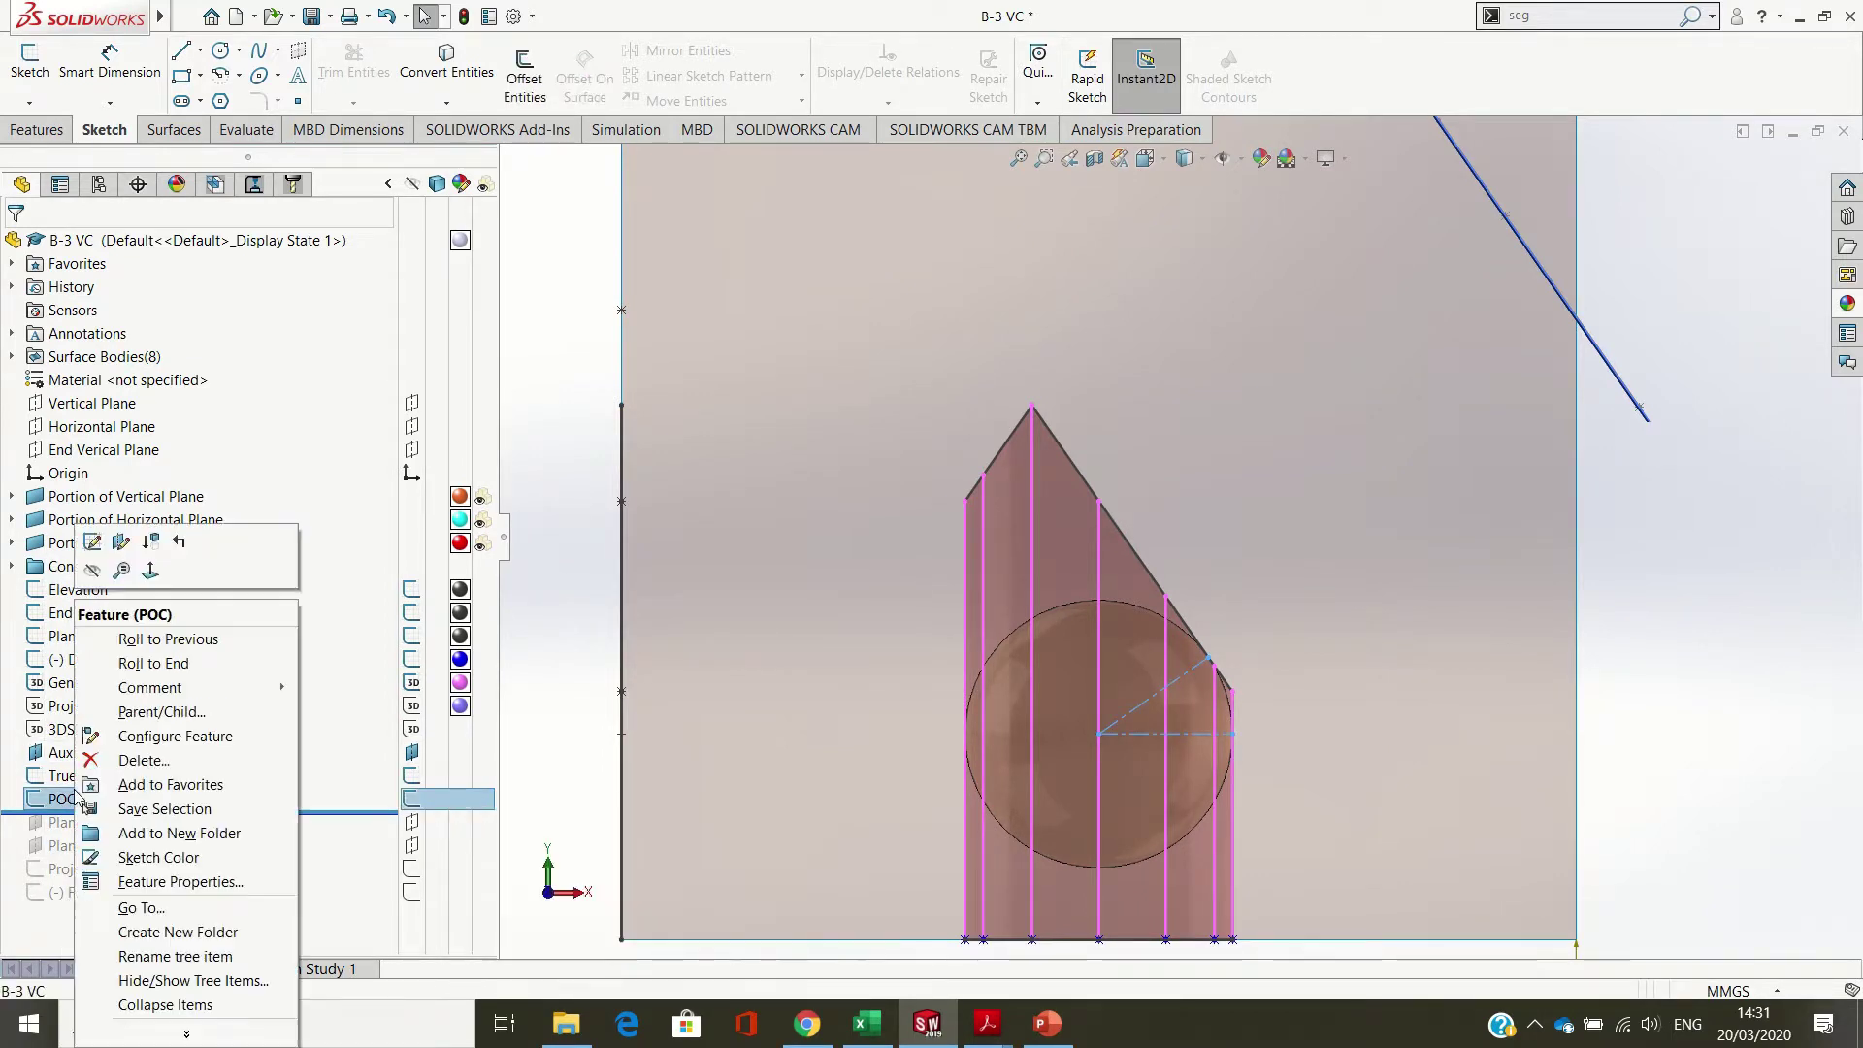
left_click(165, 856)
left_click(459, 798)
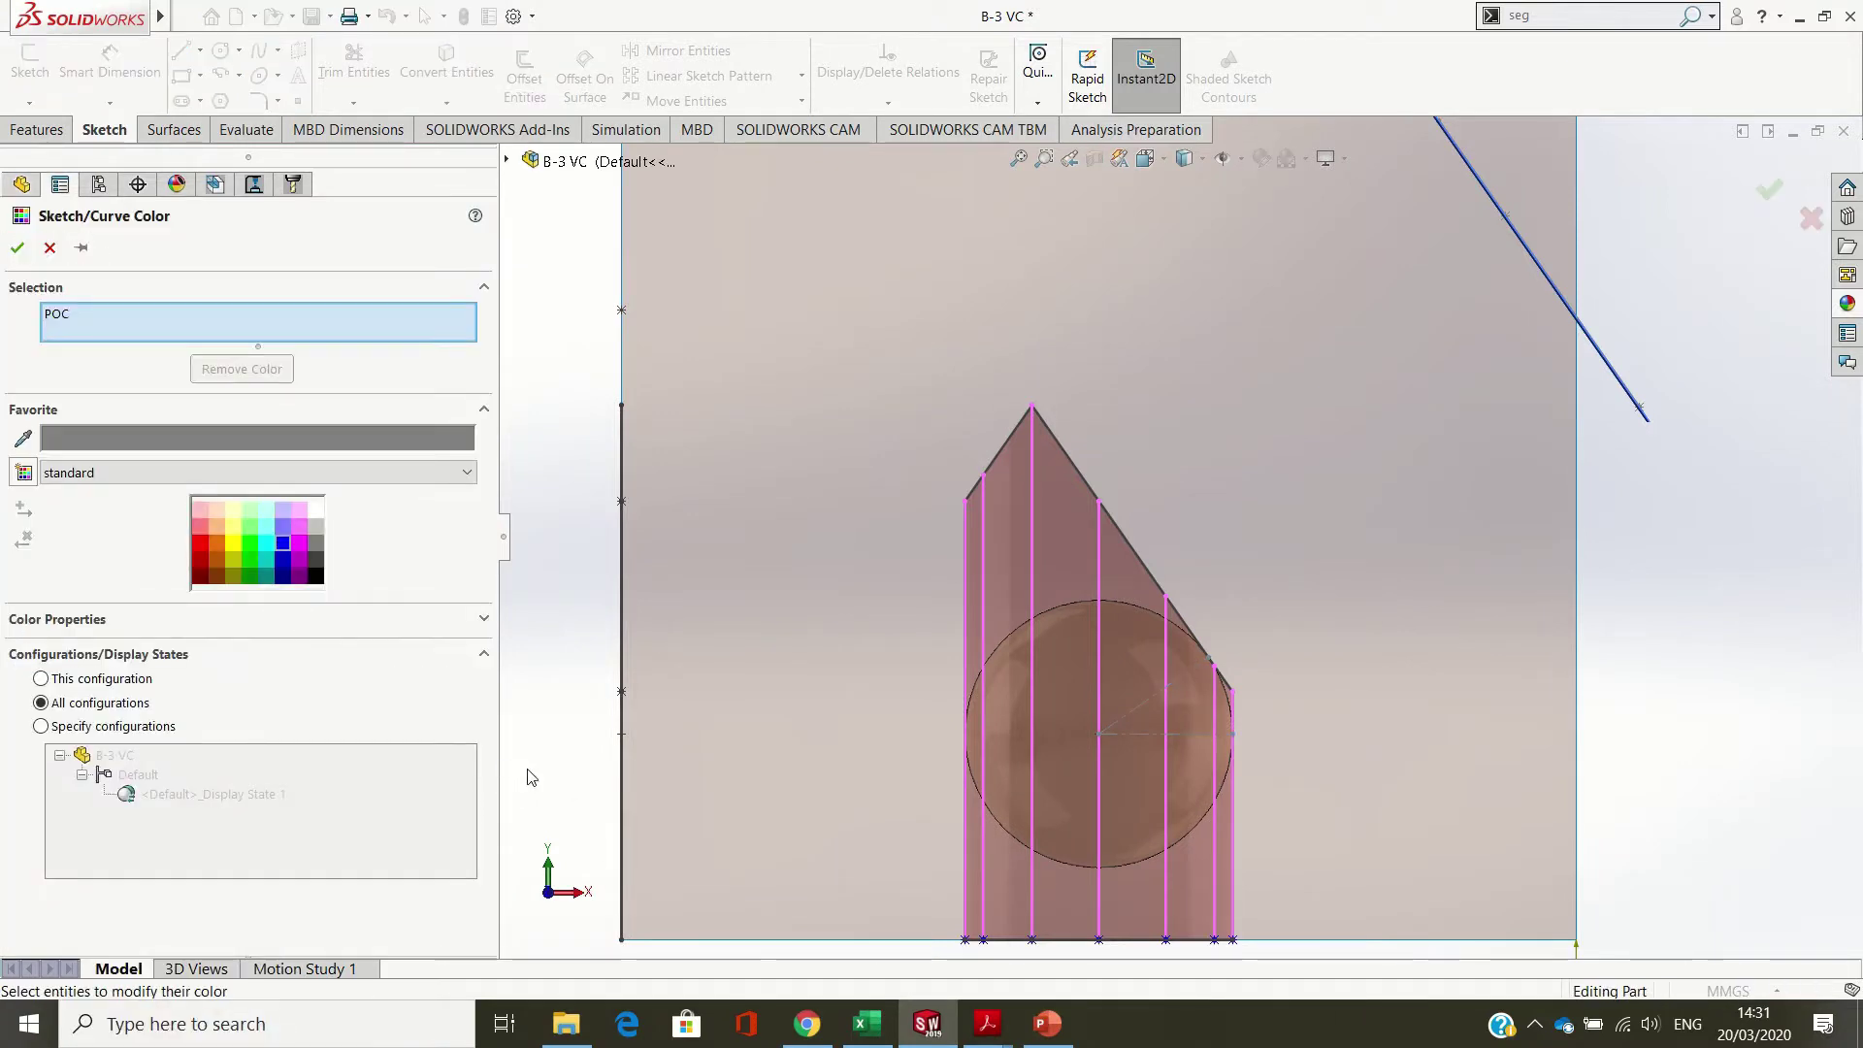
left_click(214, 539)
left_click(17, 248)
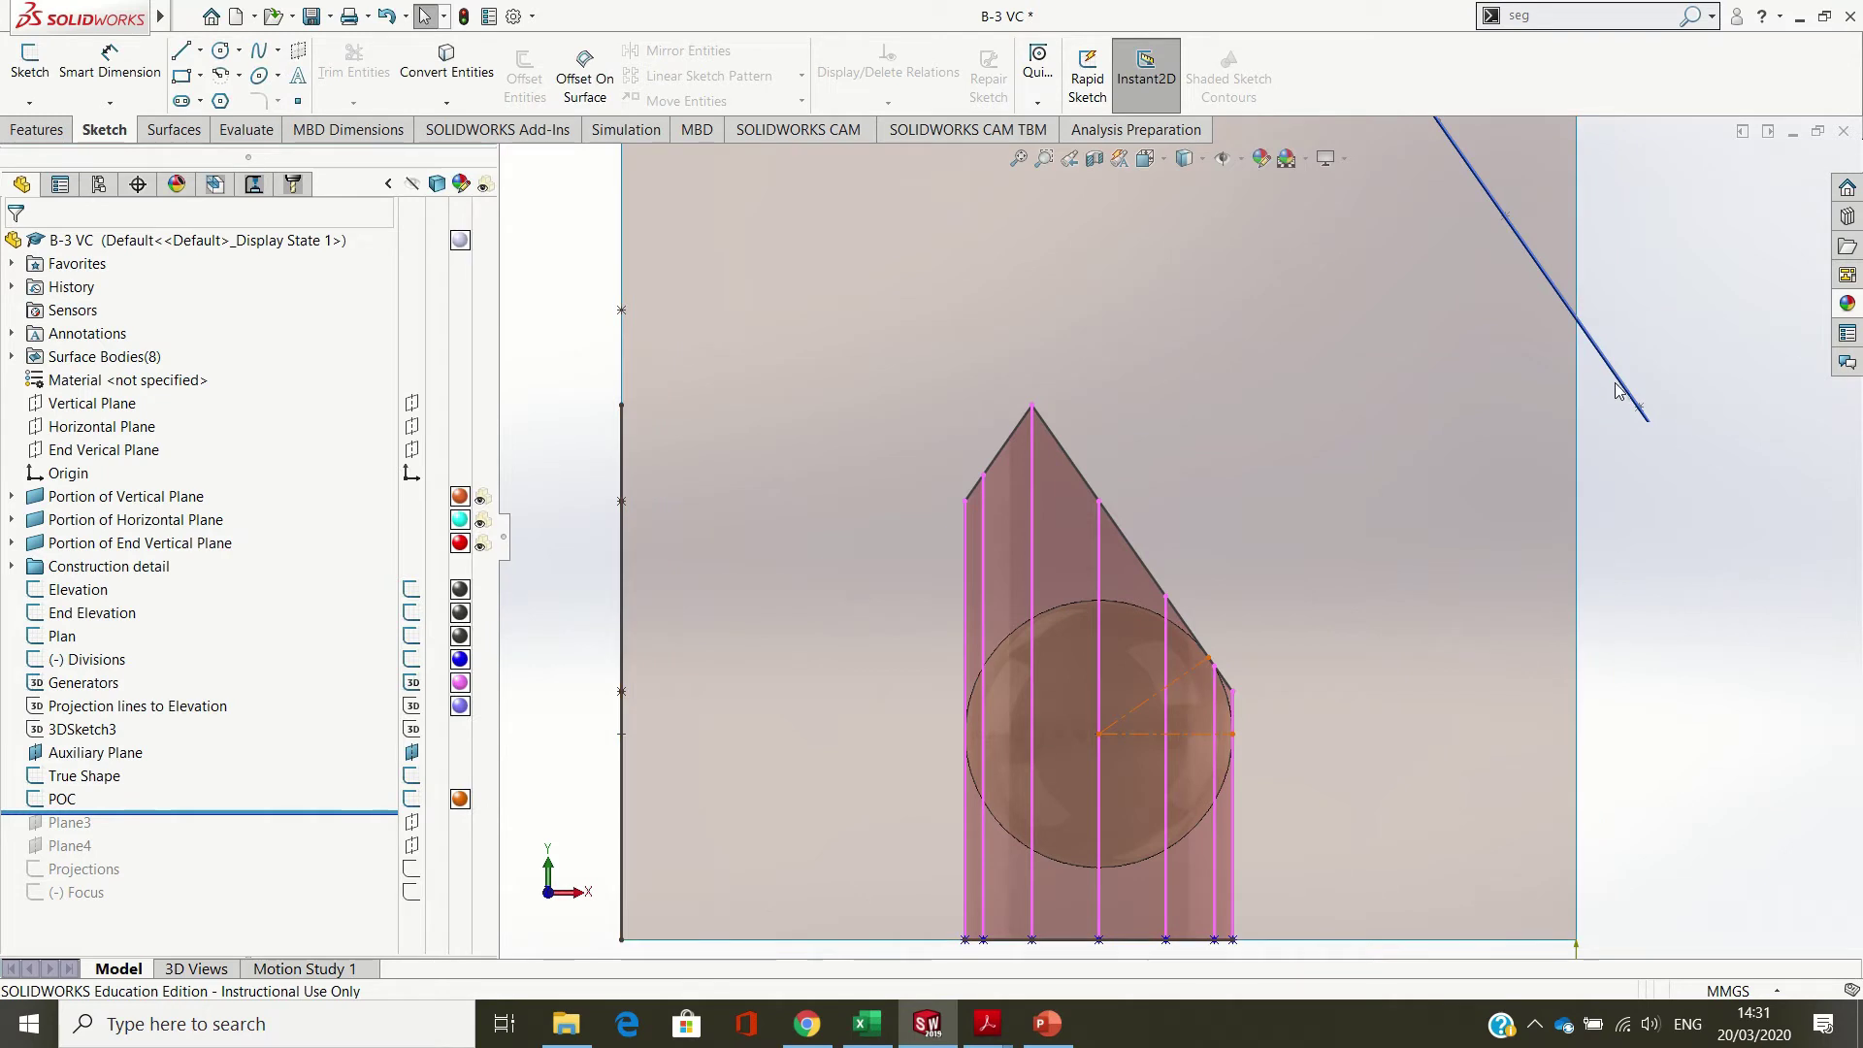
- Roll the model history forward to include Plane3, Plane4, Projections and Focus, and inspect the projected lines from an angle and square-on
left_click_drag(199, 811, 199, 902)
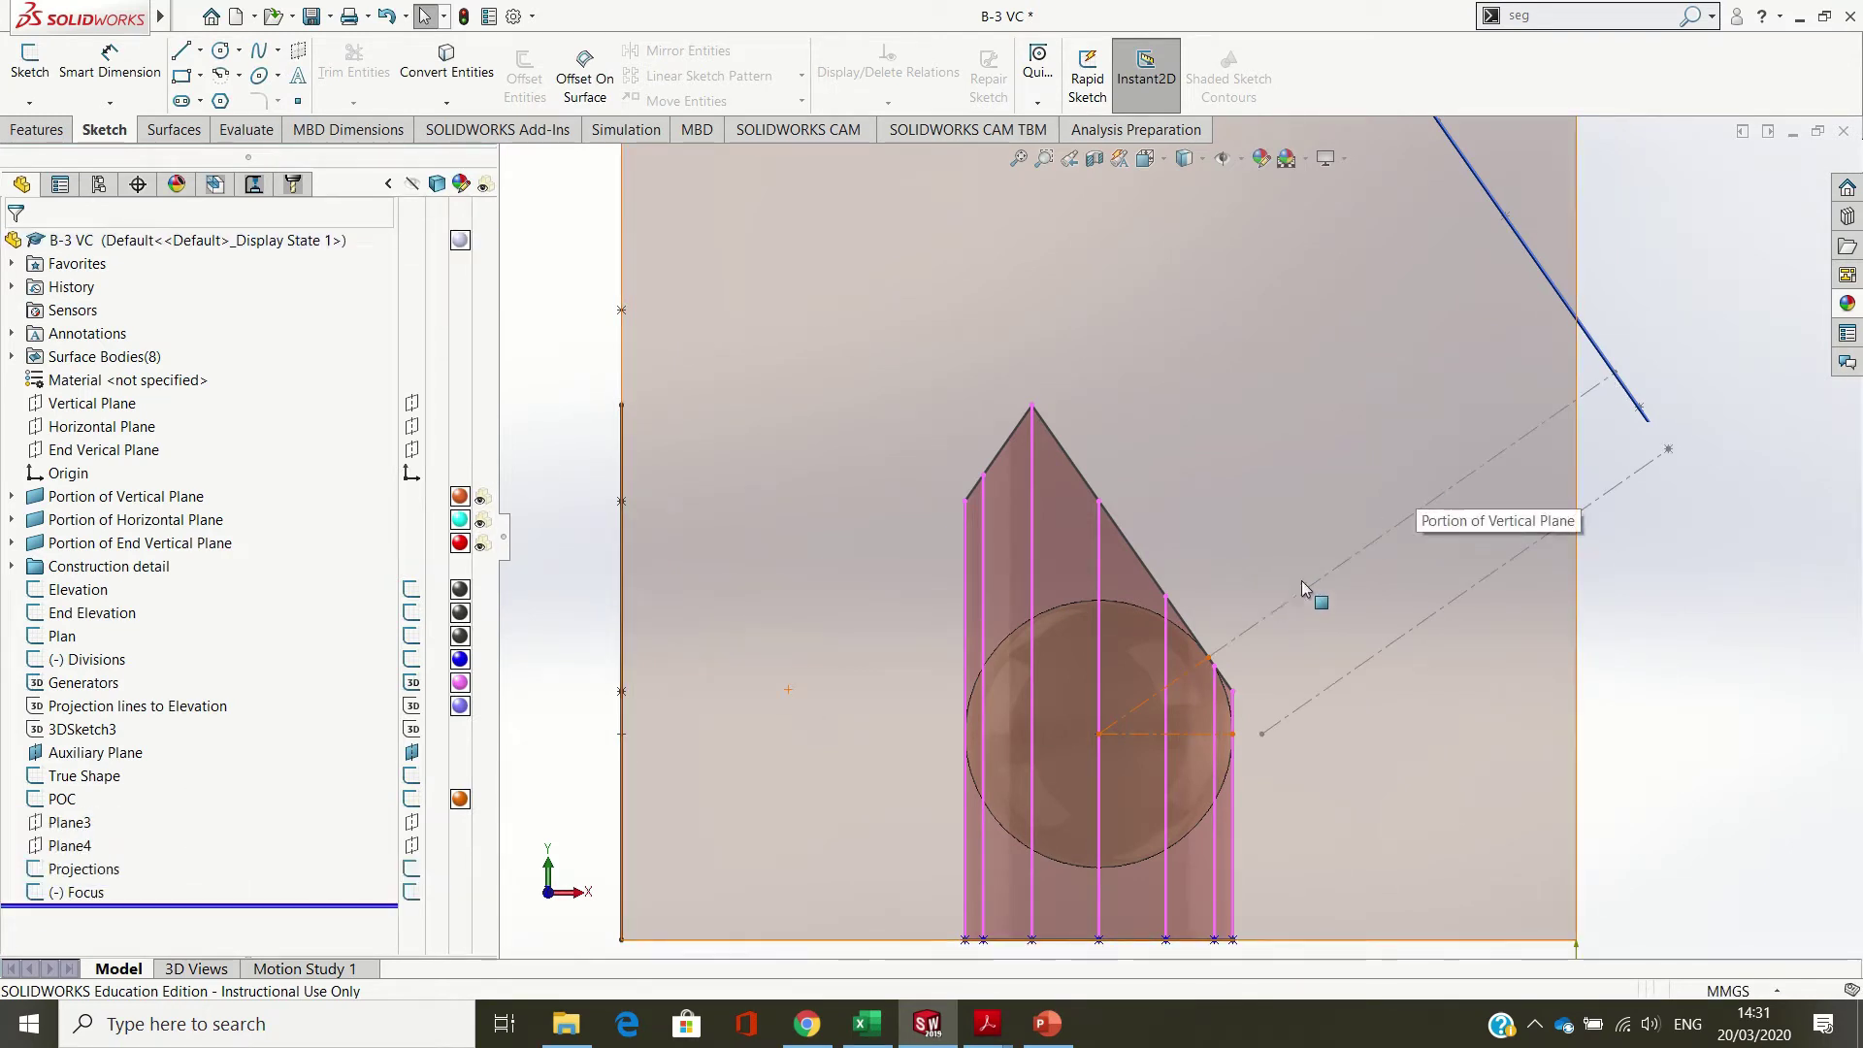
key("Left")
key("Left")
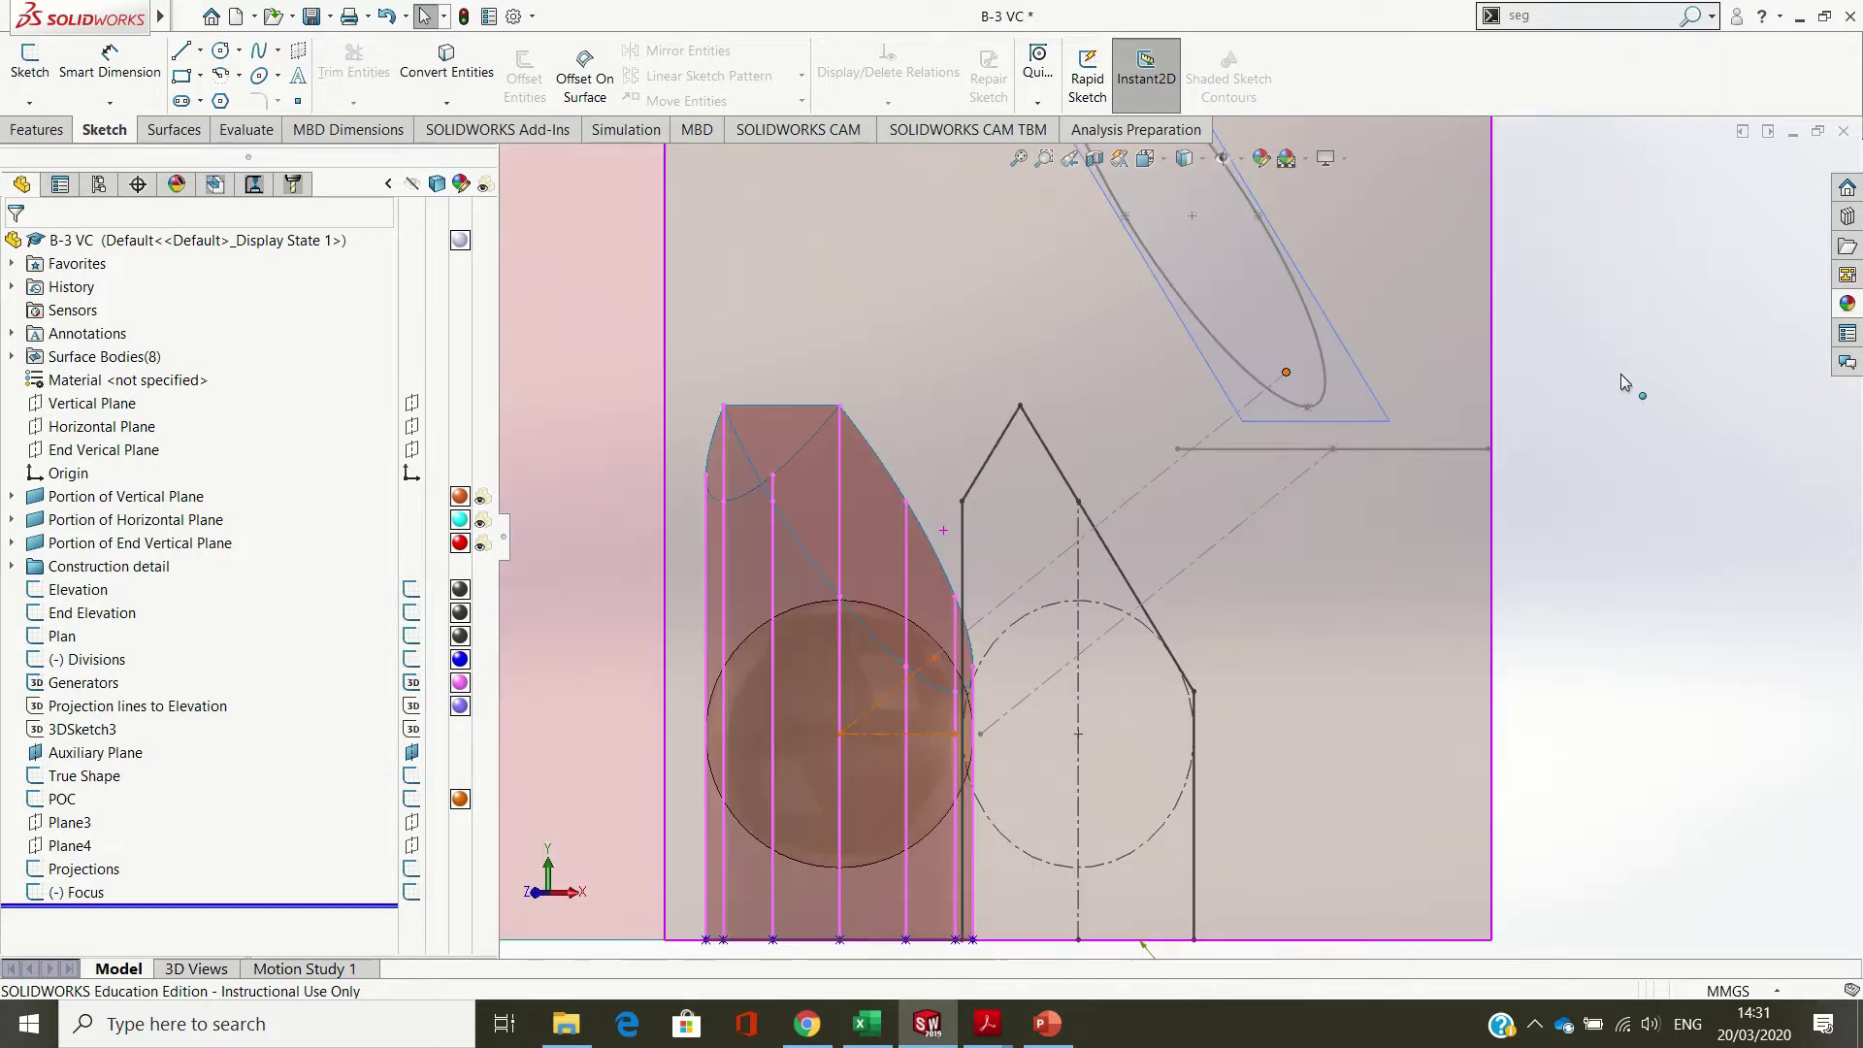
key("Right")
key("Right")
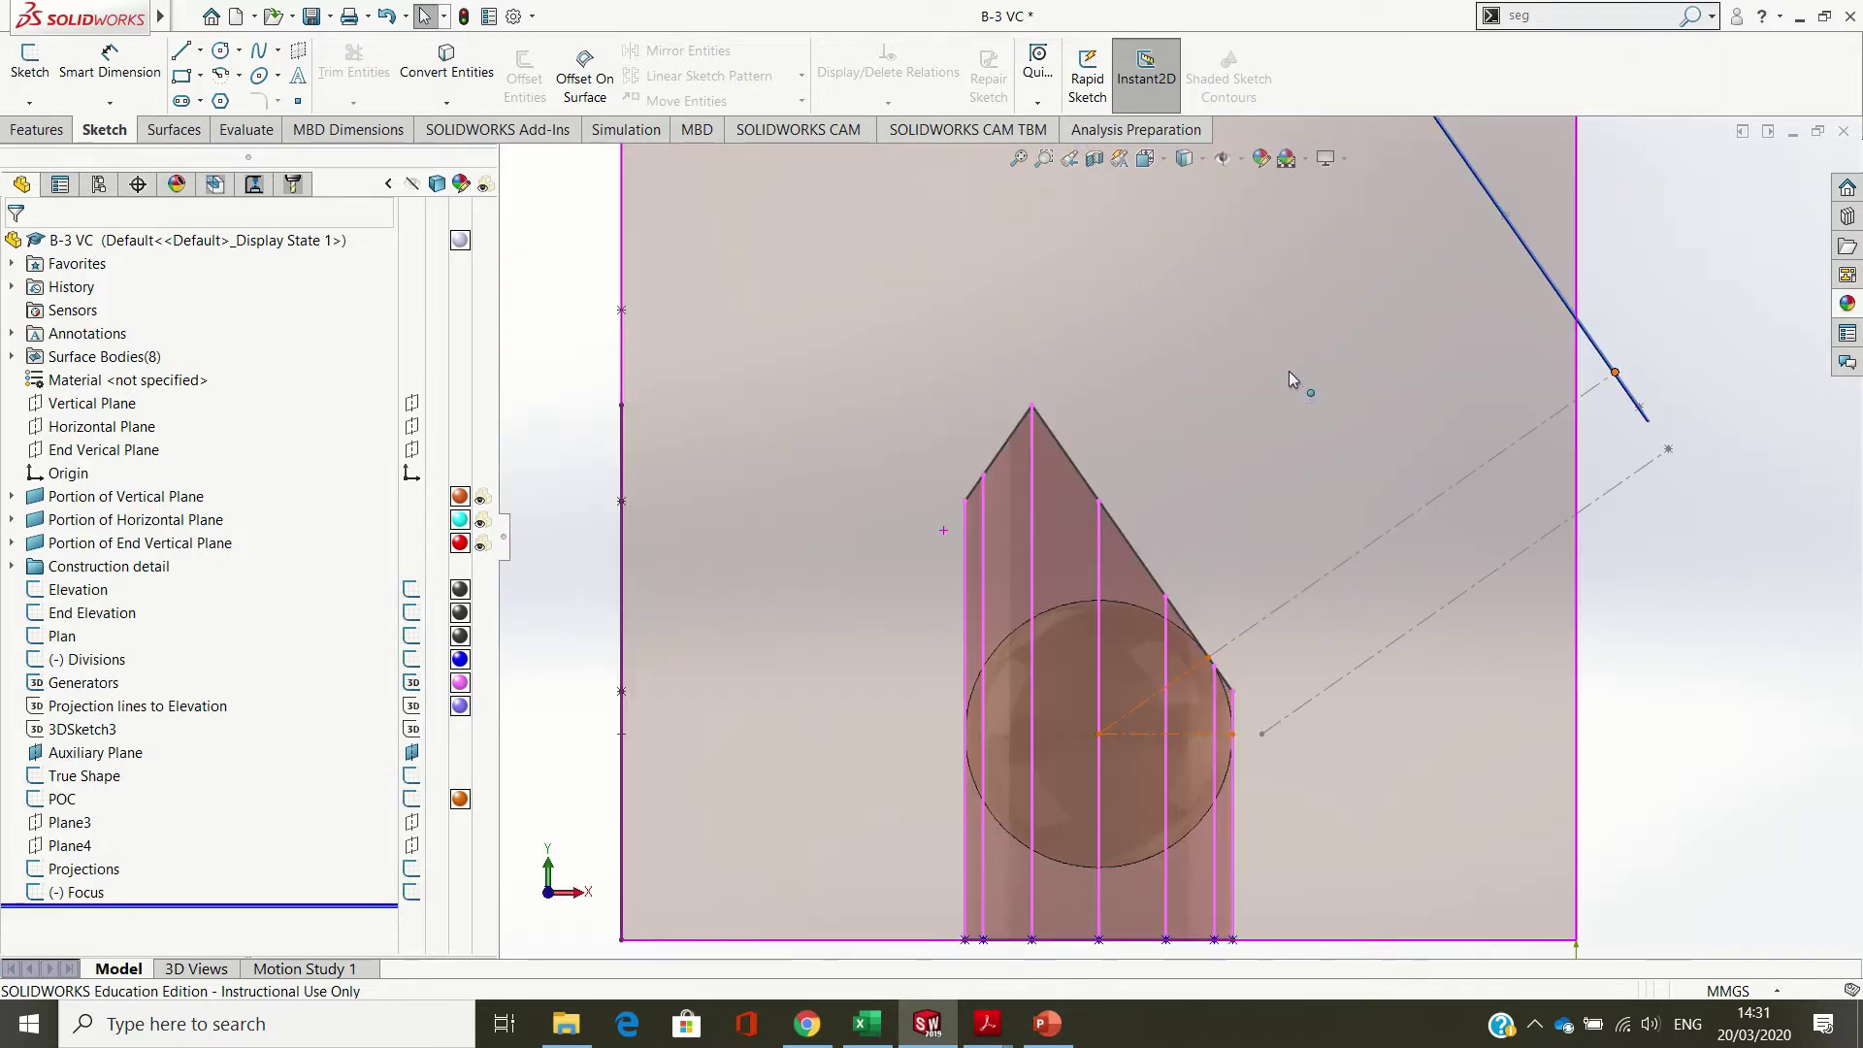
- Show Plane3 along the sloping cut surface and Plane4 through the sphere's centre
right_click(68, 823)
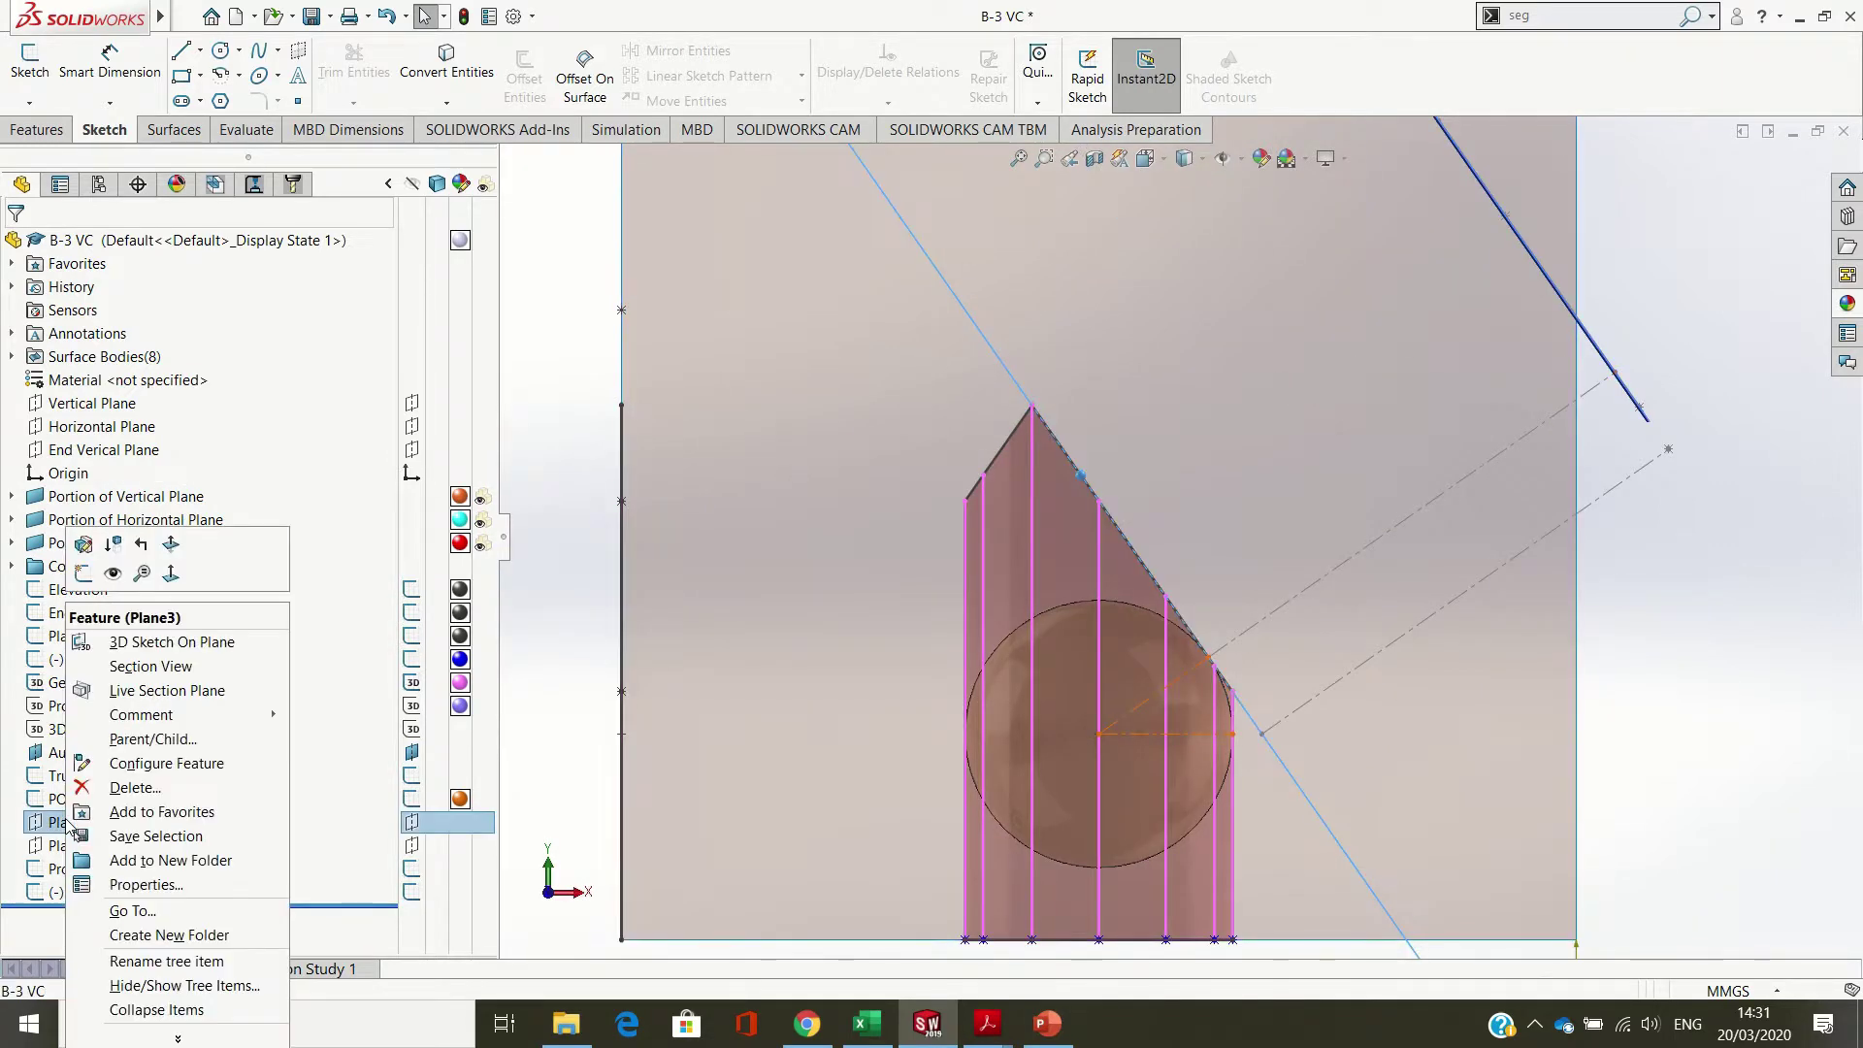
left_click(115, 570)
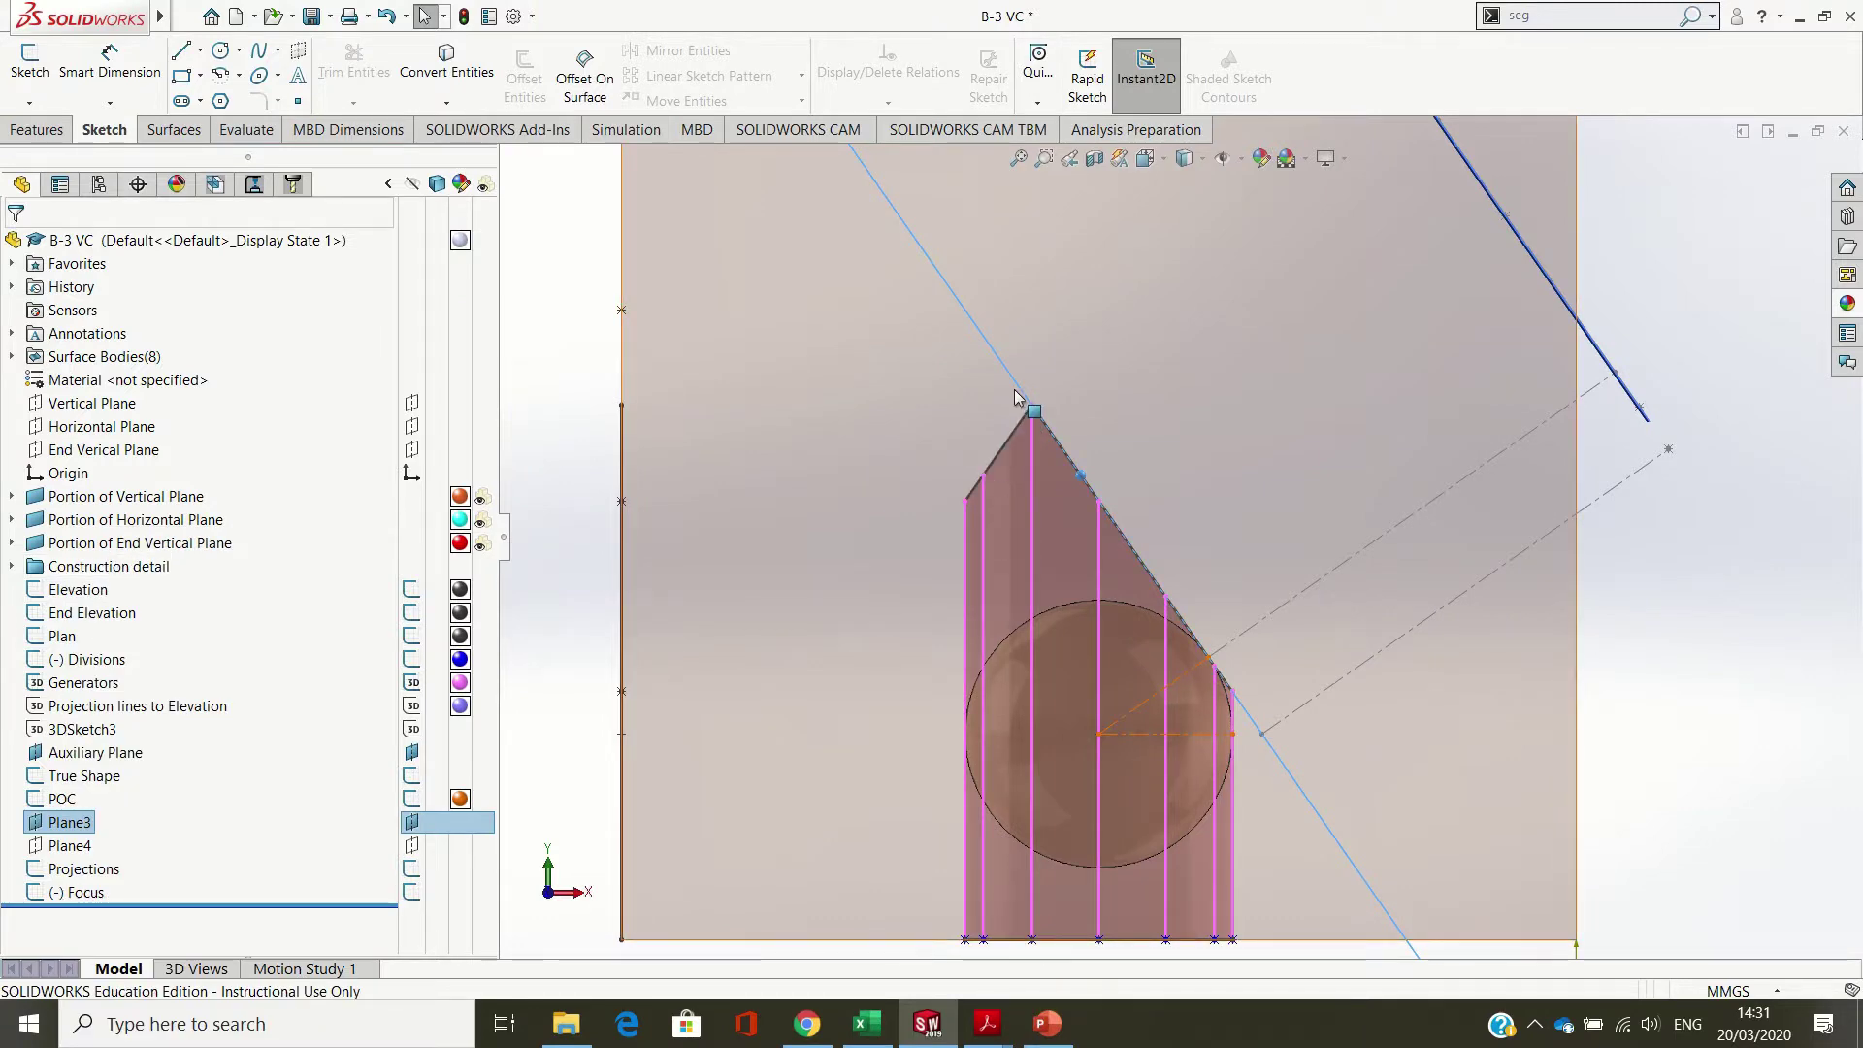
key("Left")
key("Right")
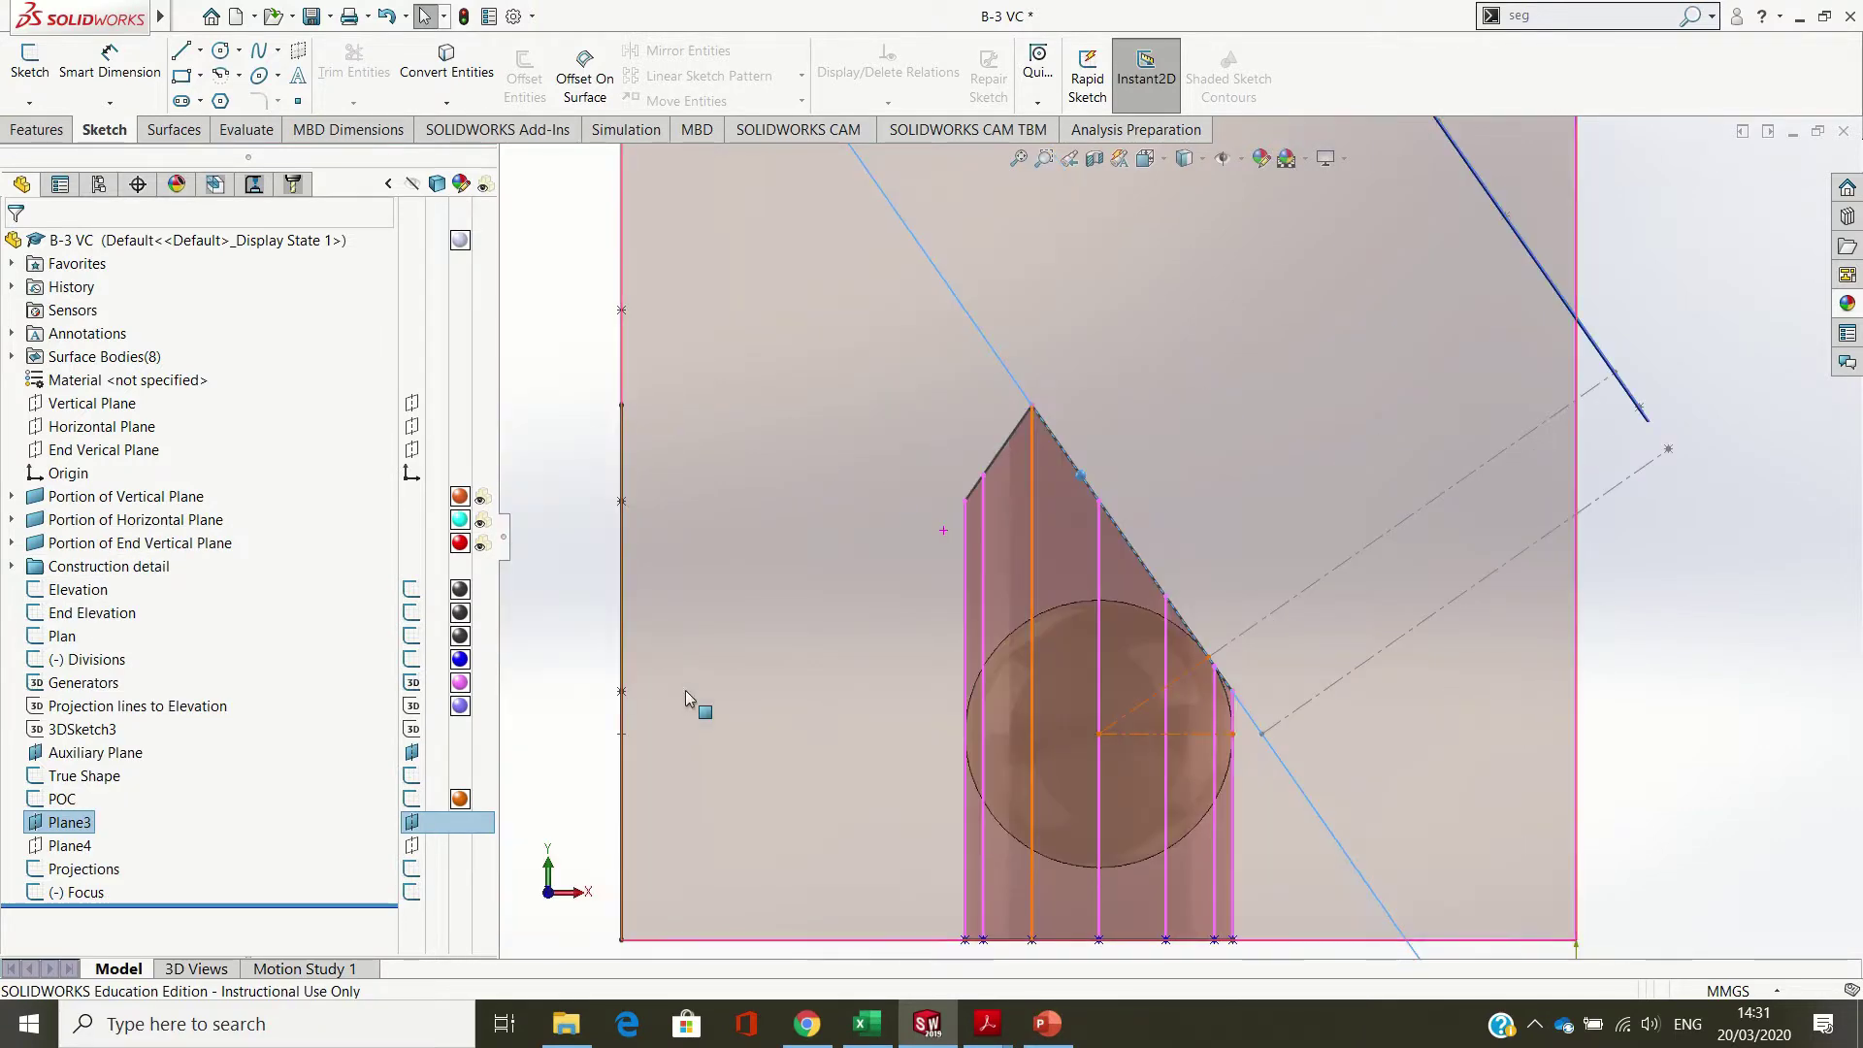
right_click(70, 845)
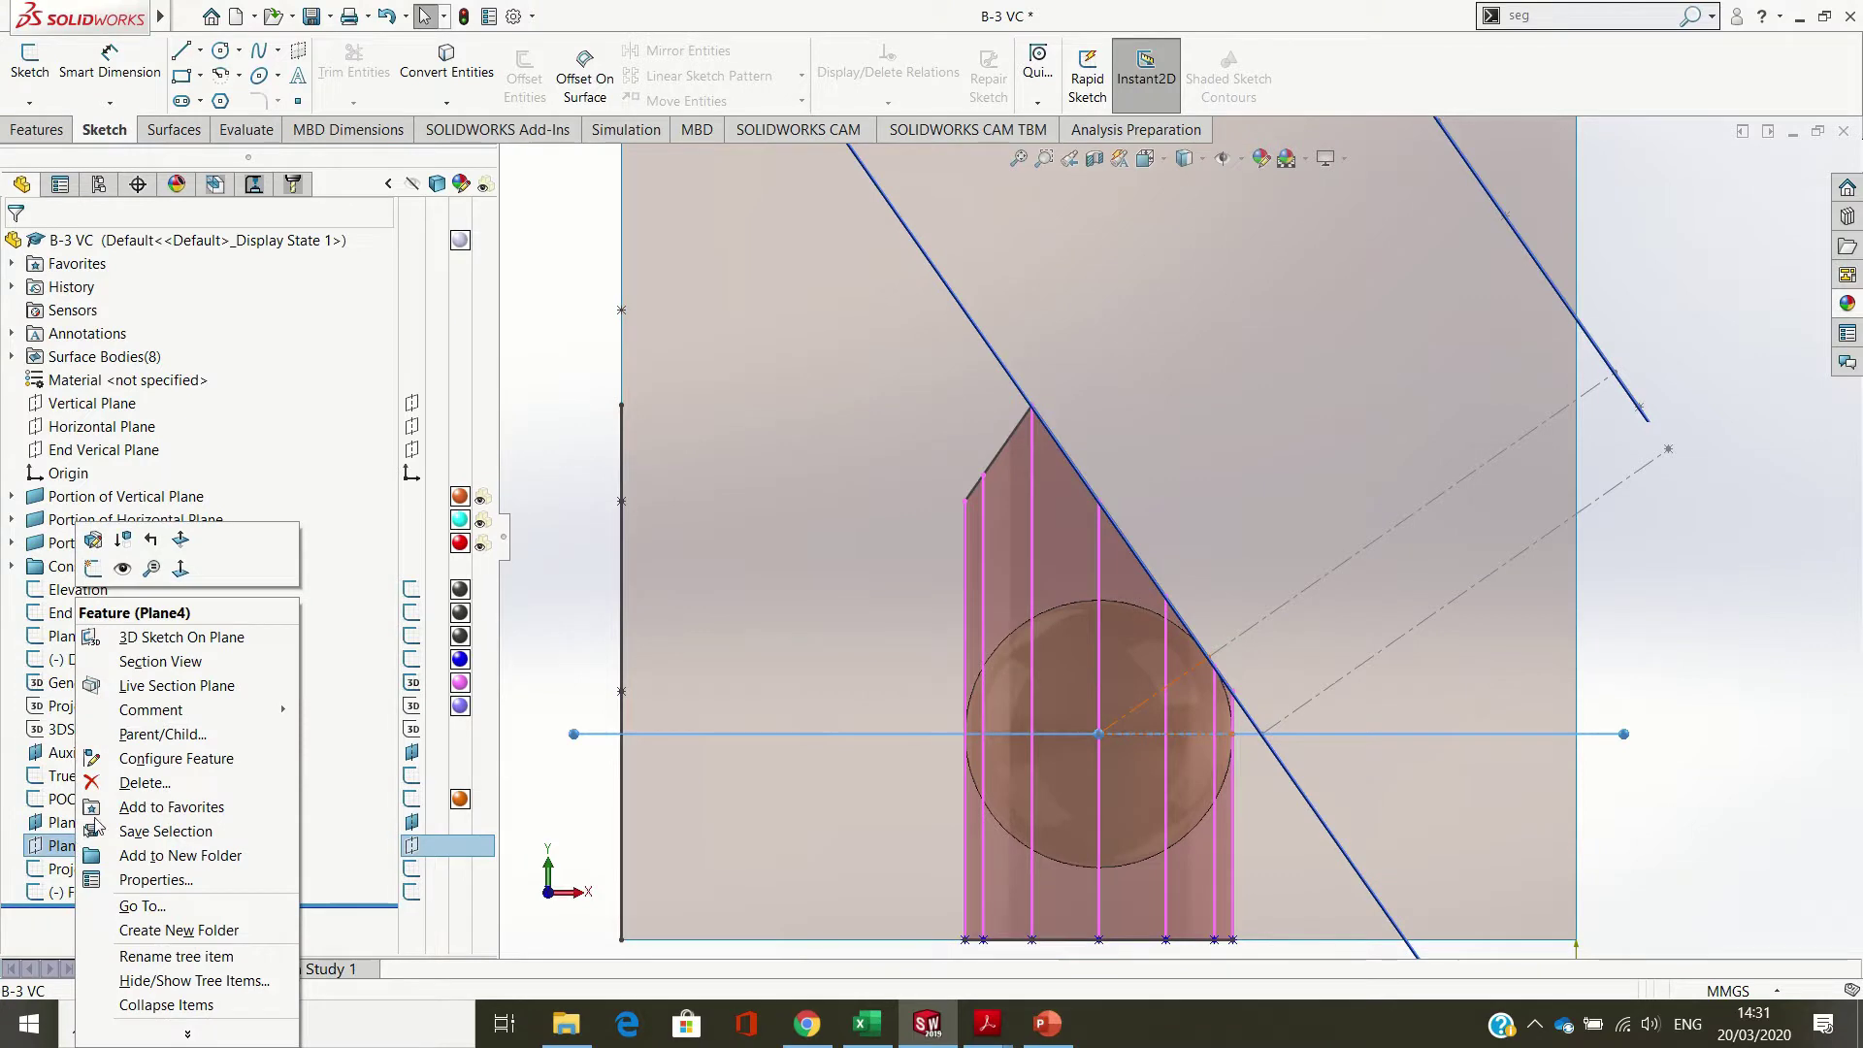
left_click(92, 571)
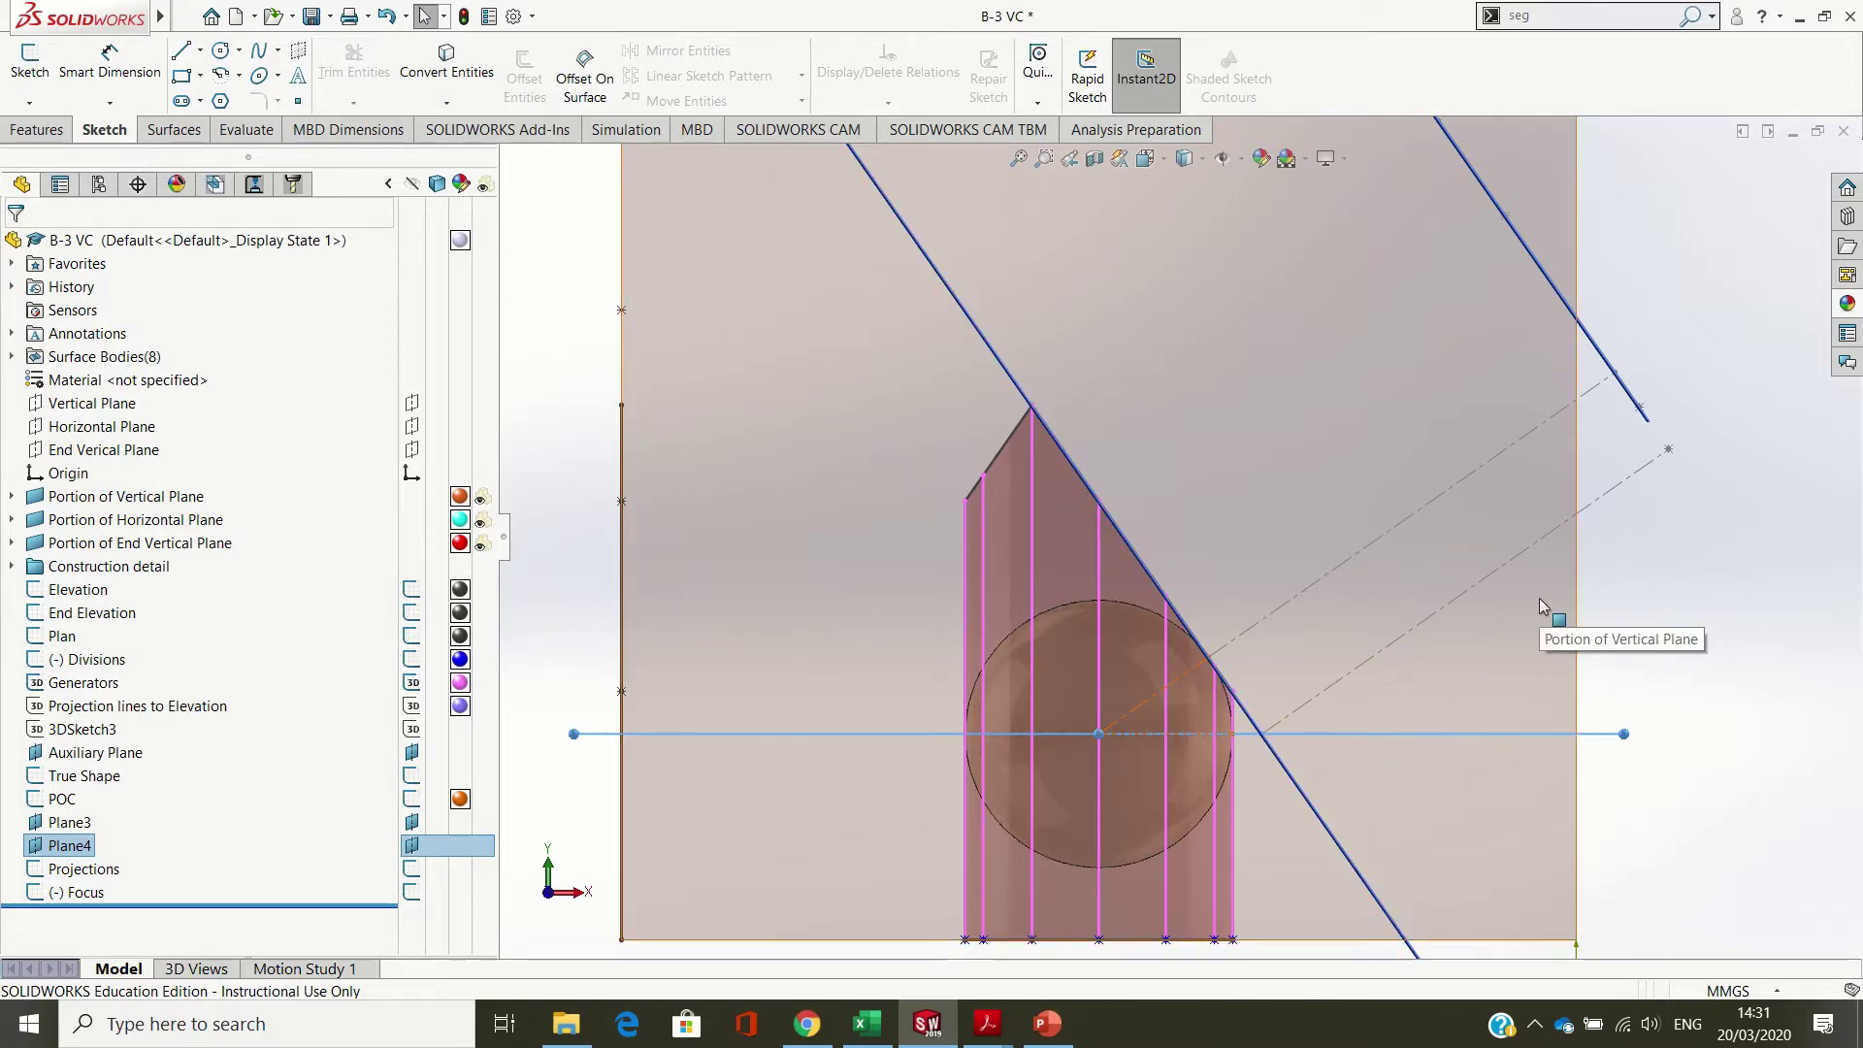
- Examine the planes and their projection to the true shape from oblique angles and square to the vertical plane
key("Left")
key("Left")
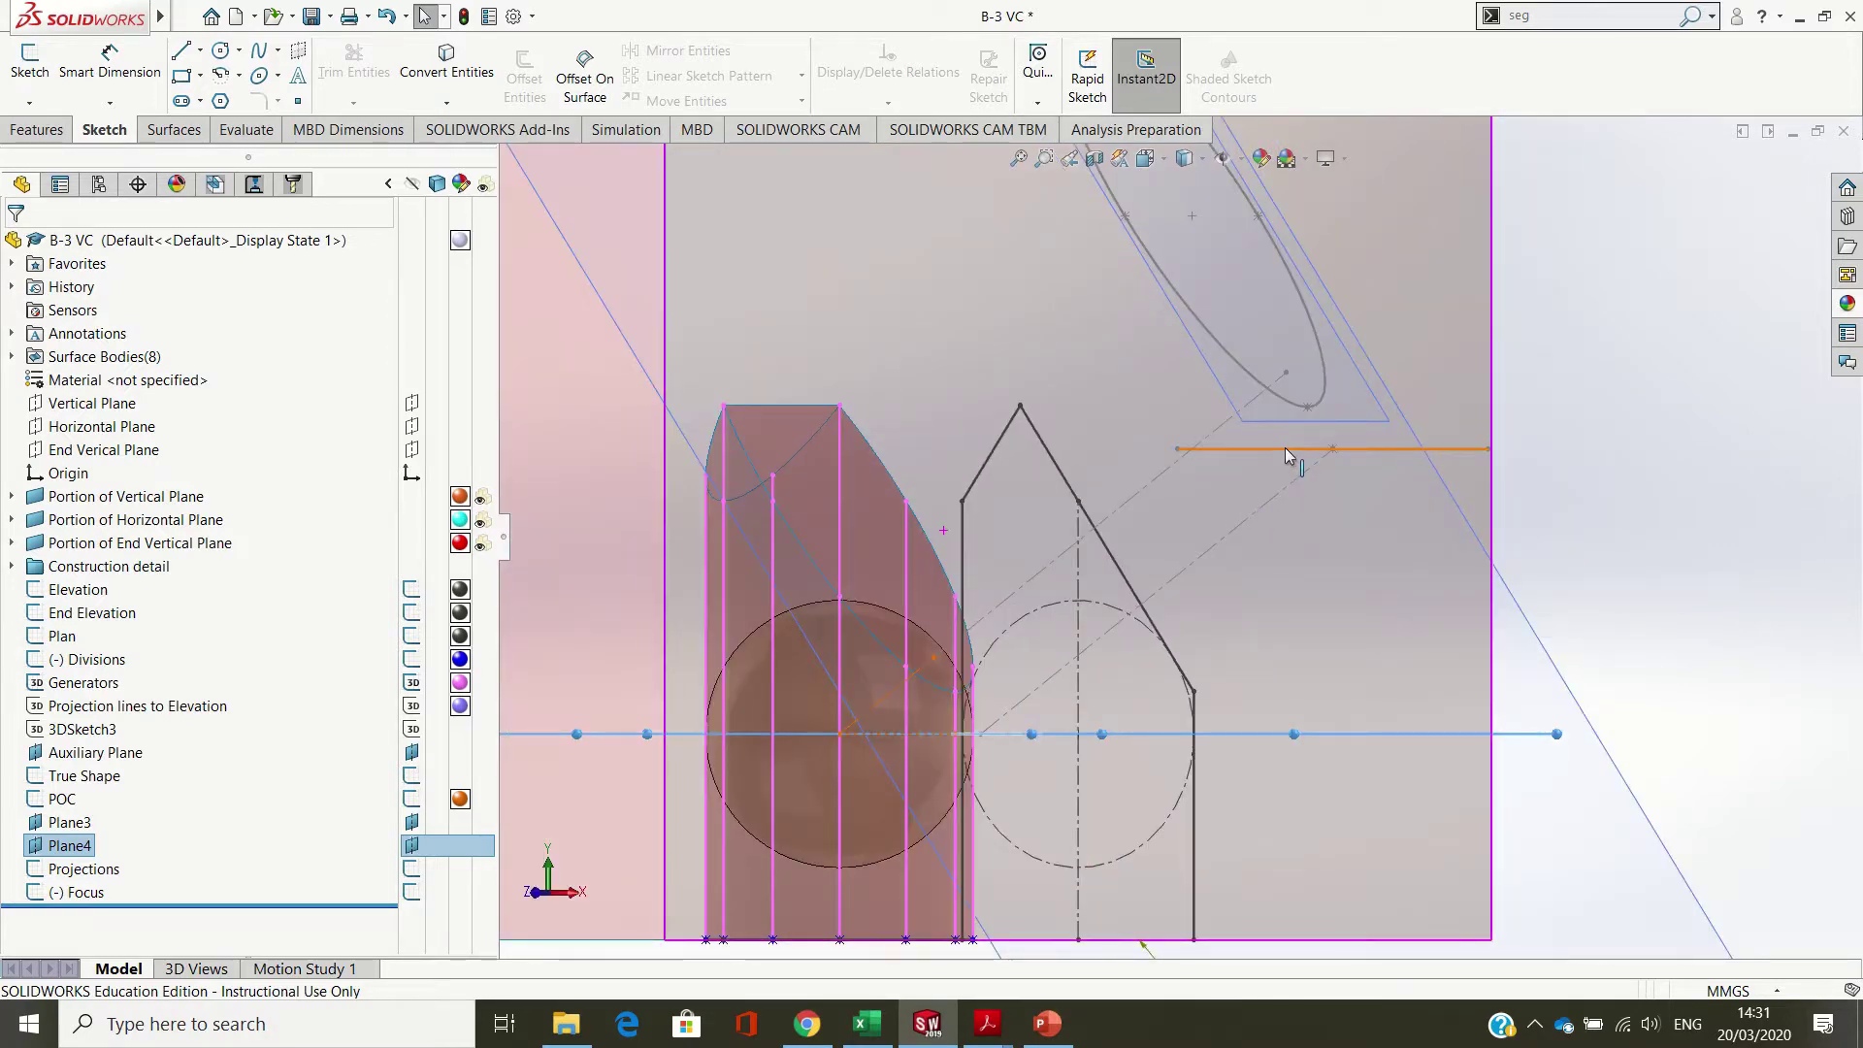
key("Right")
key("Right")
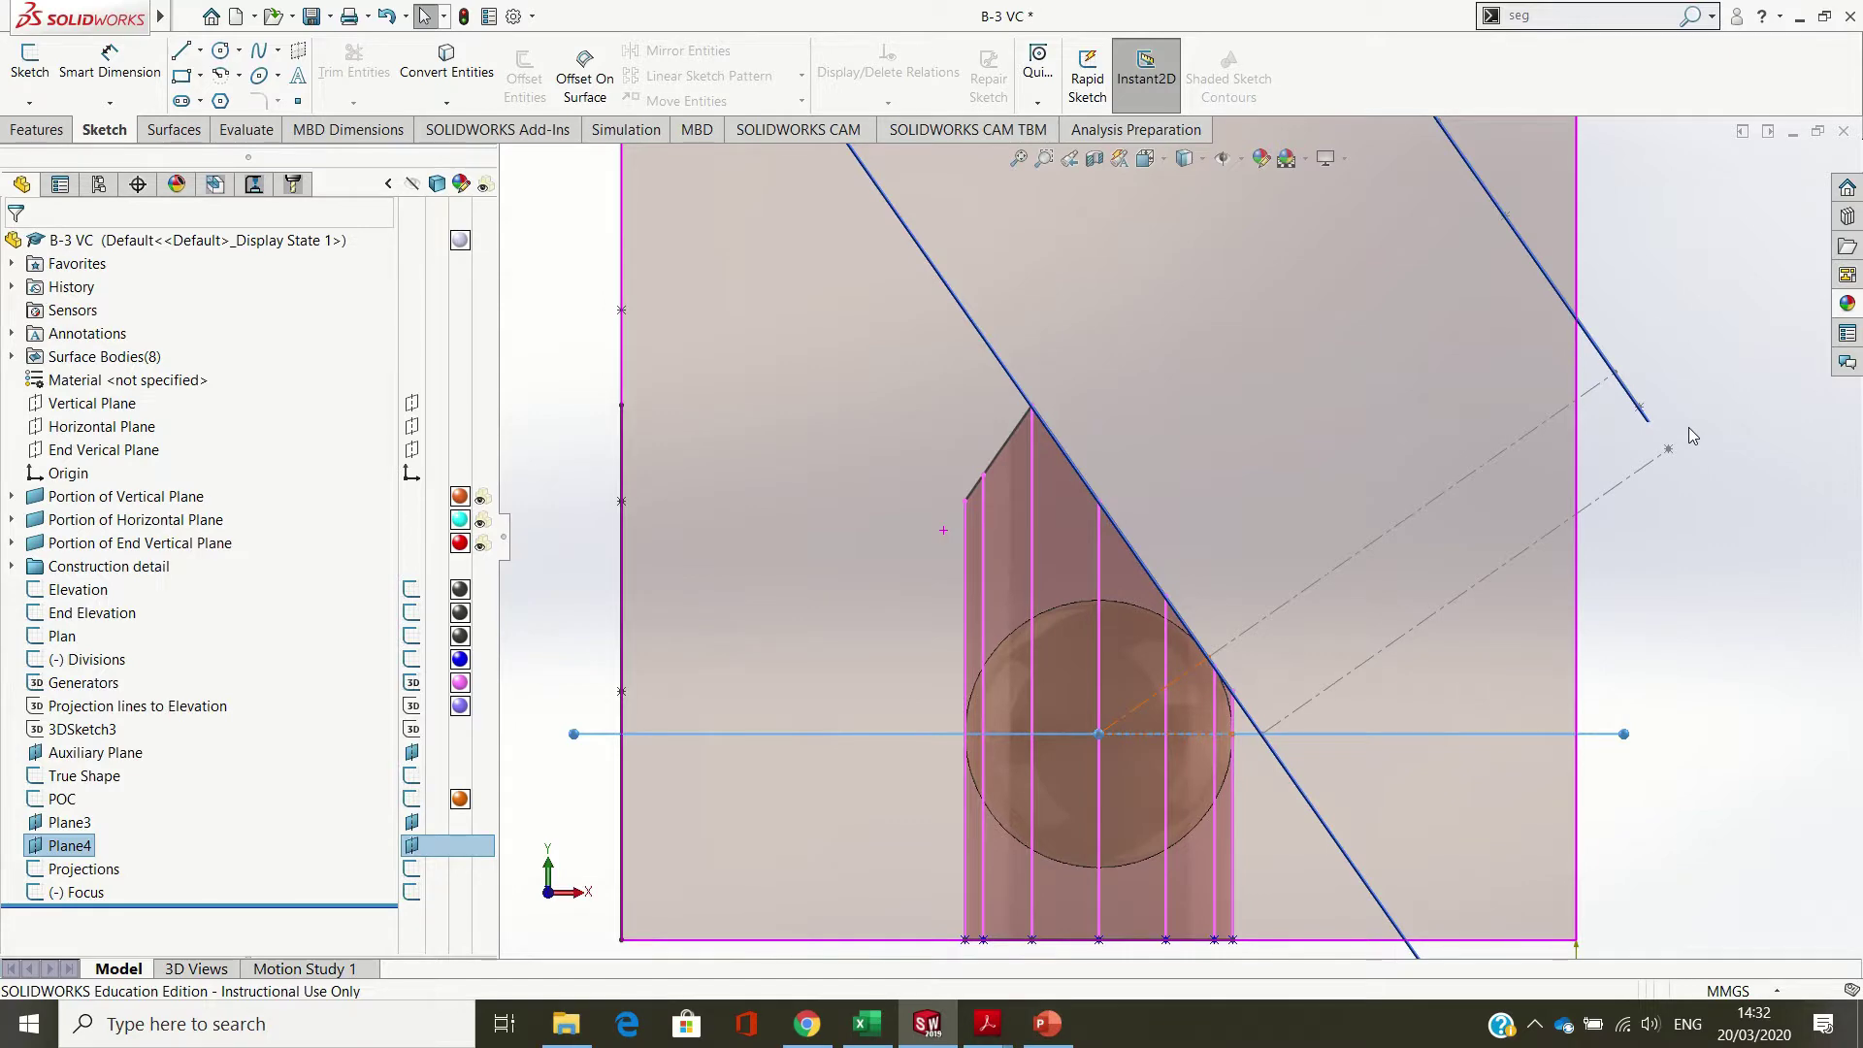
key("ctrl+4")
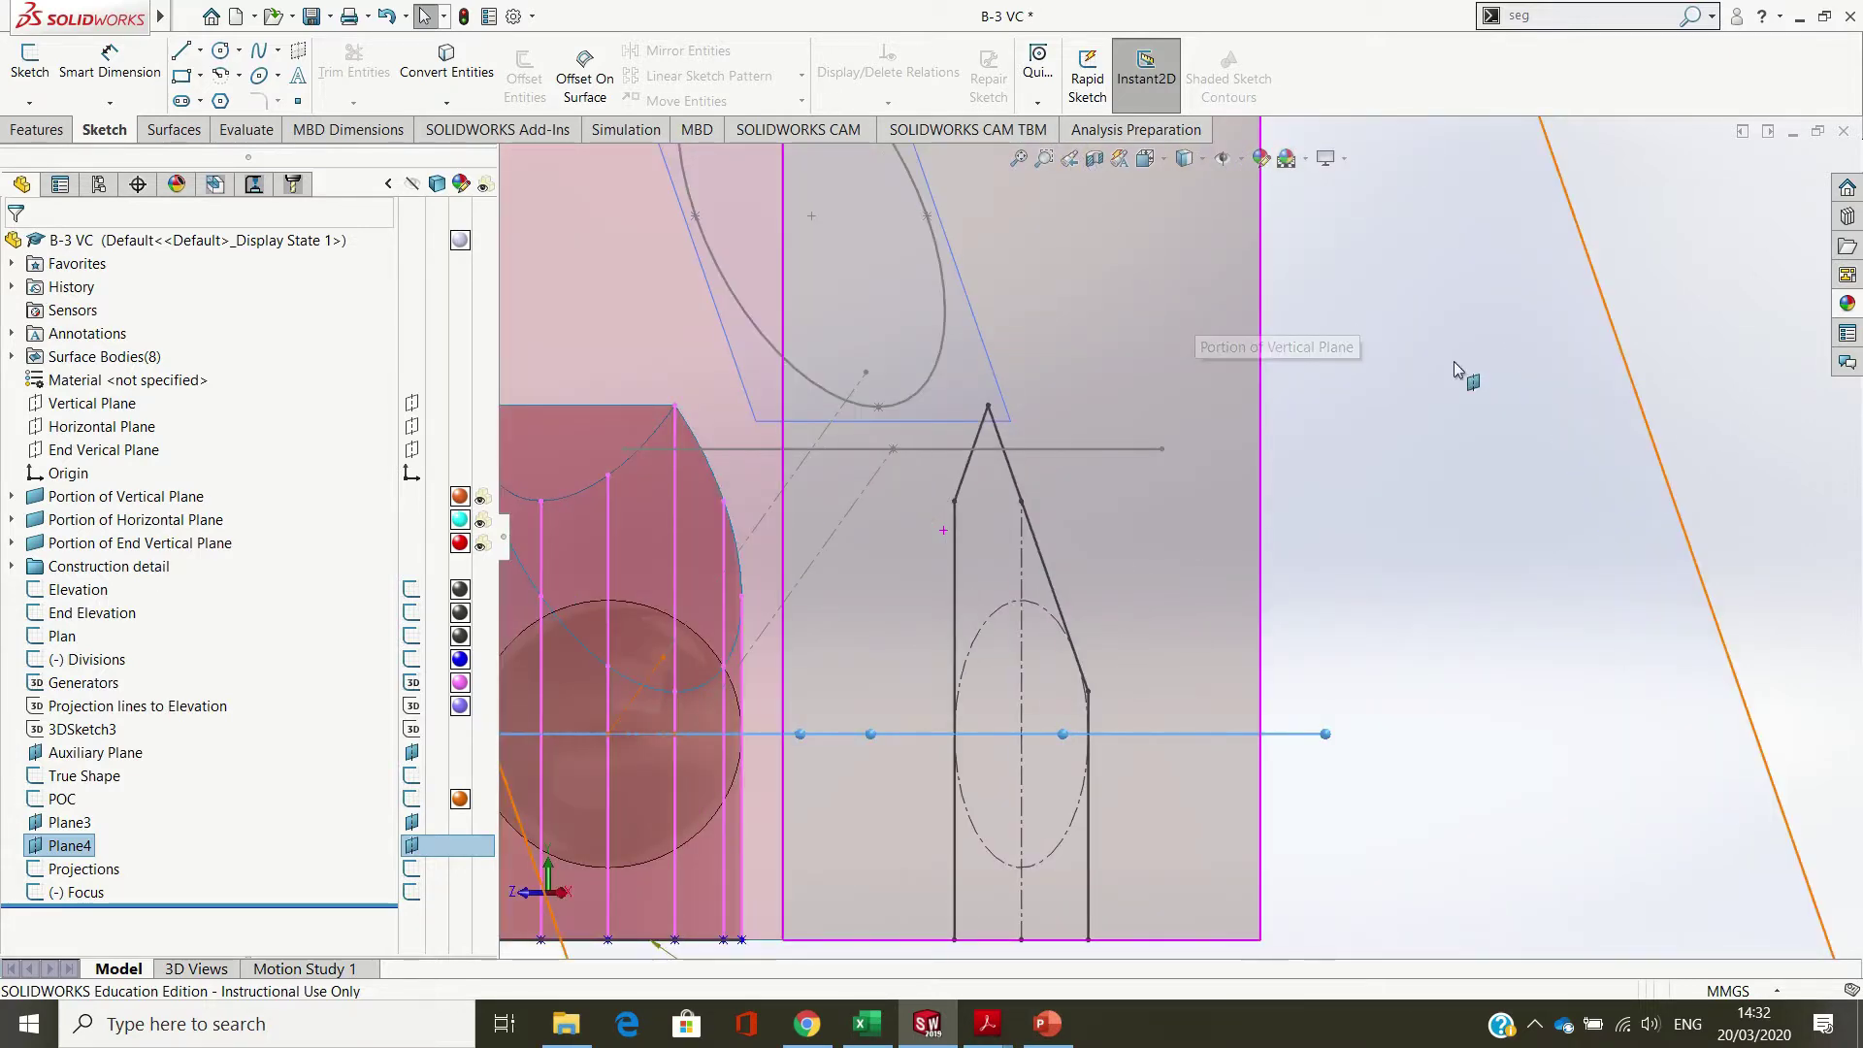
left_click(1454, 361)
key("ctrl+8")
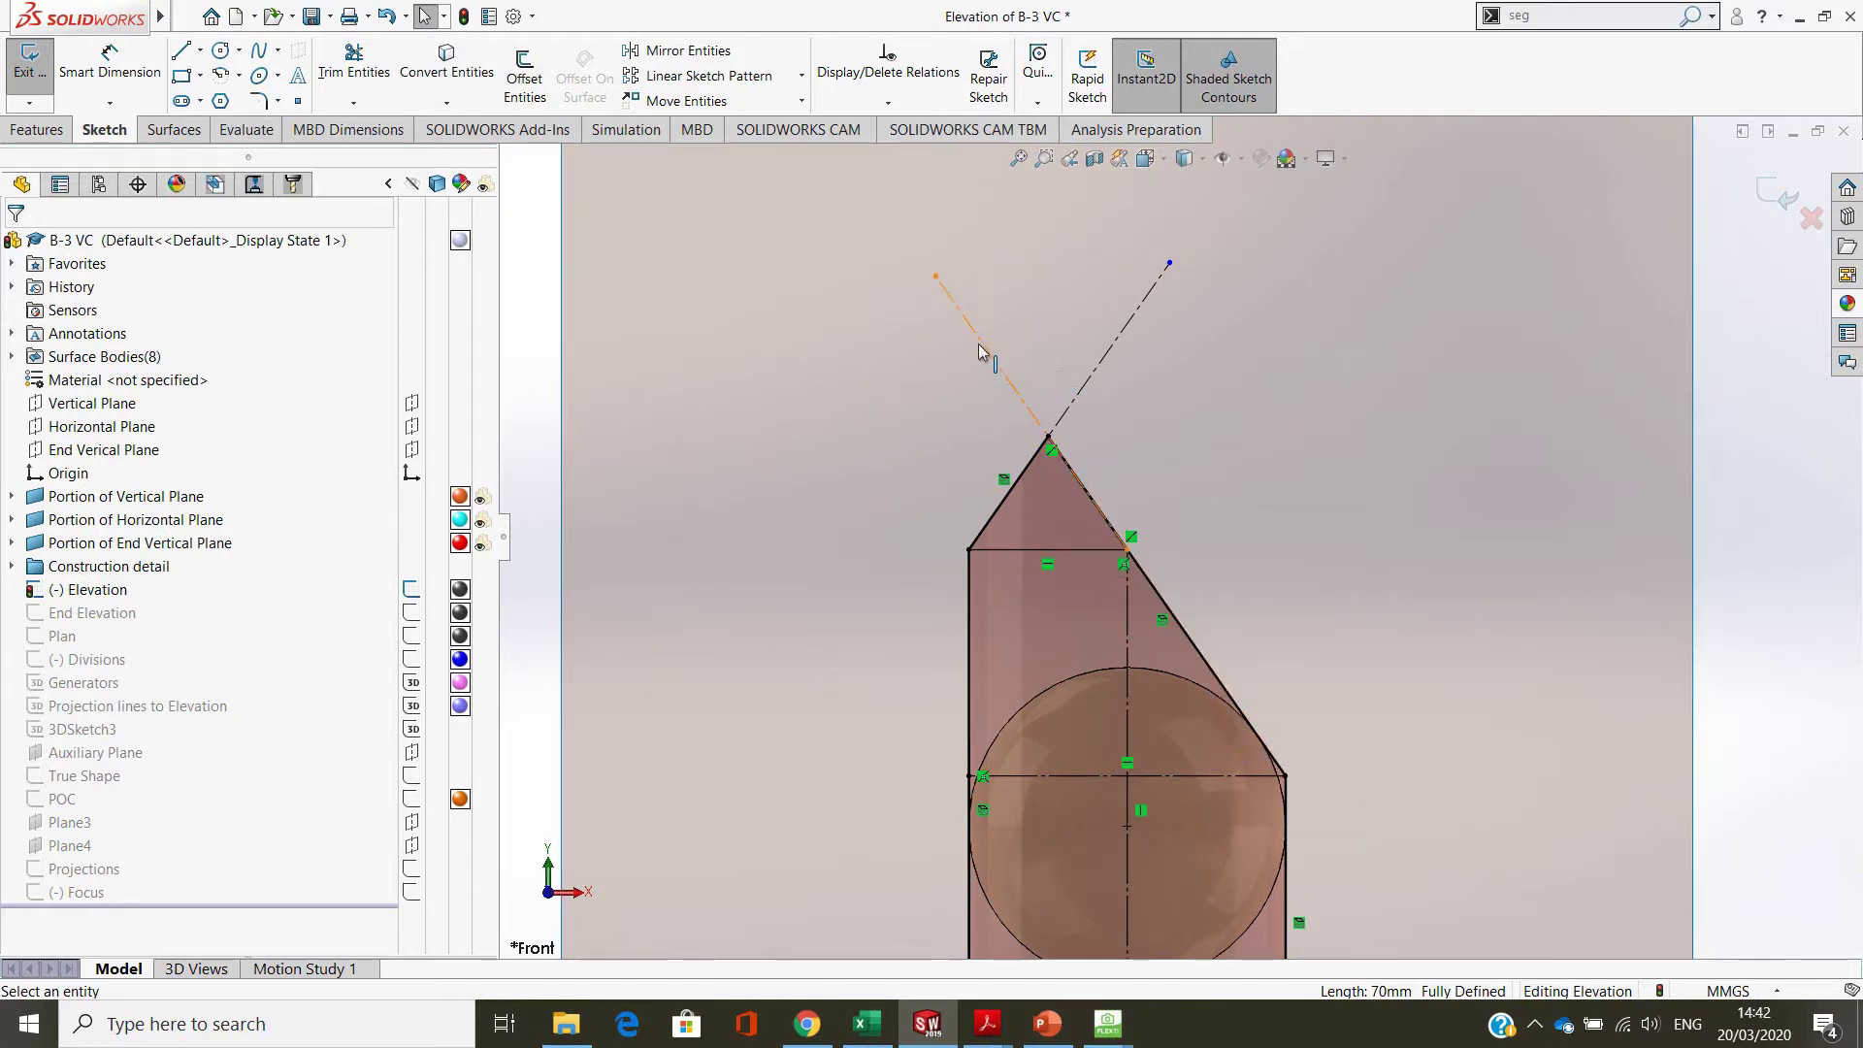
- Add a driven angle dimension between the two sloping edges at the apex in the Elevation sketch
left_click(116, 64)
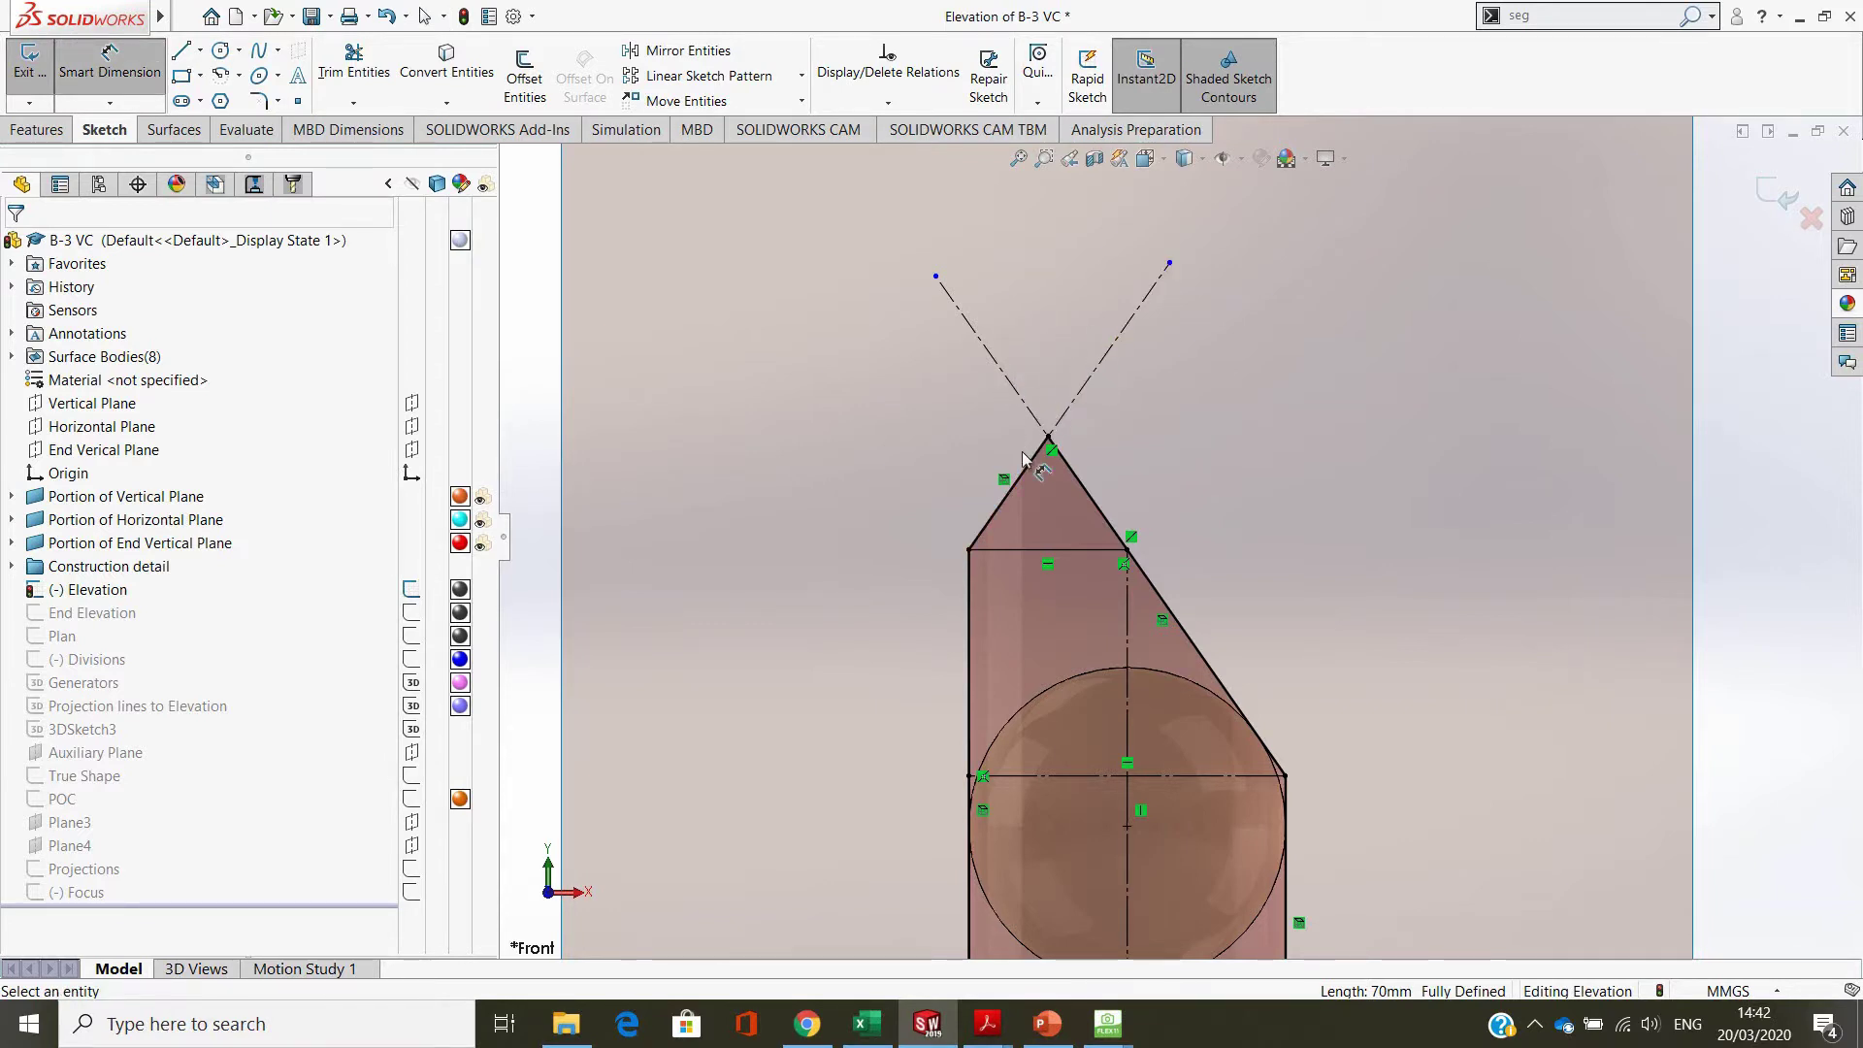
left_click(1027, 463)
left_click(1067, 466)
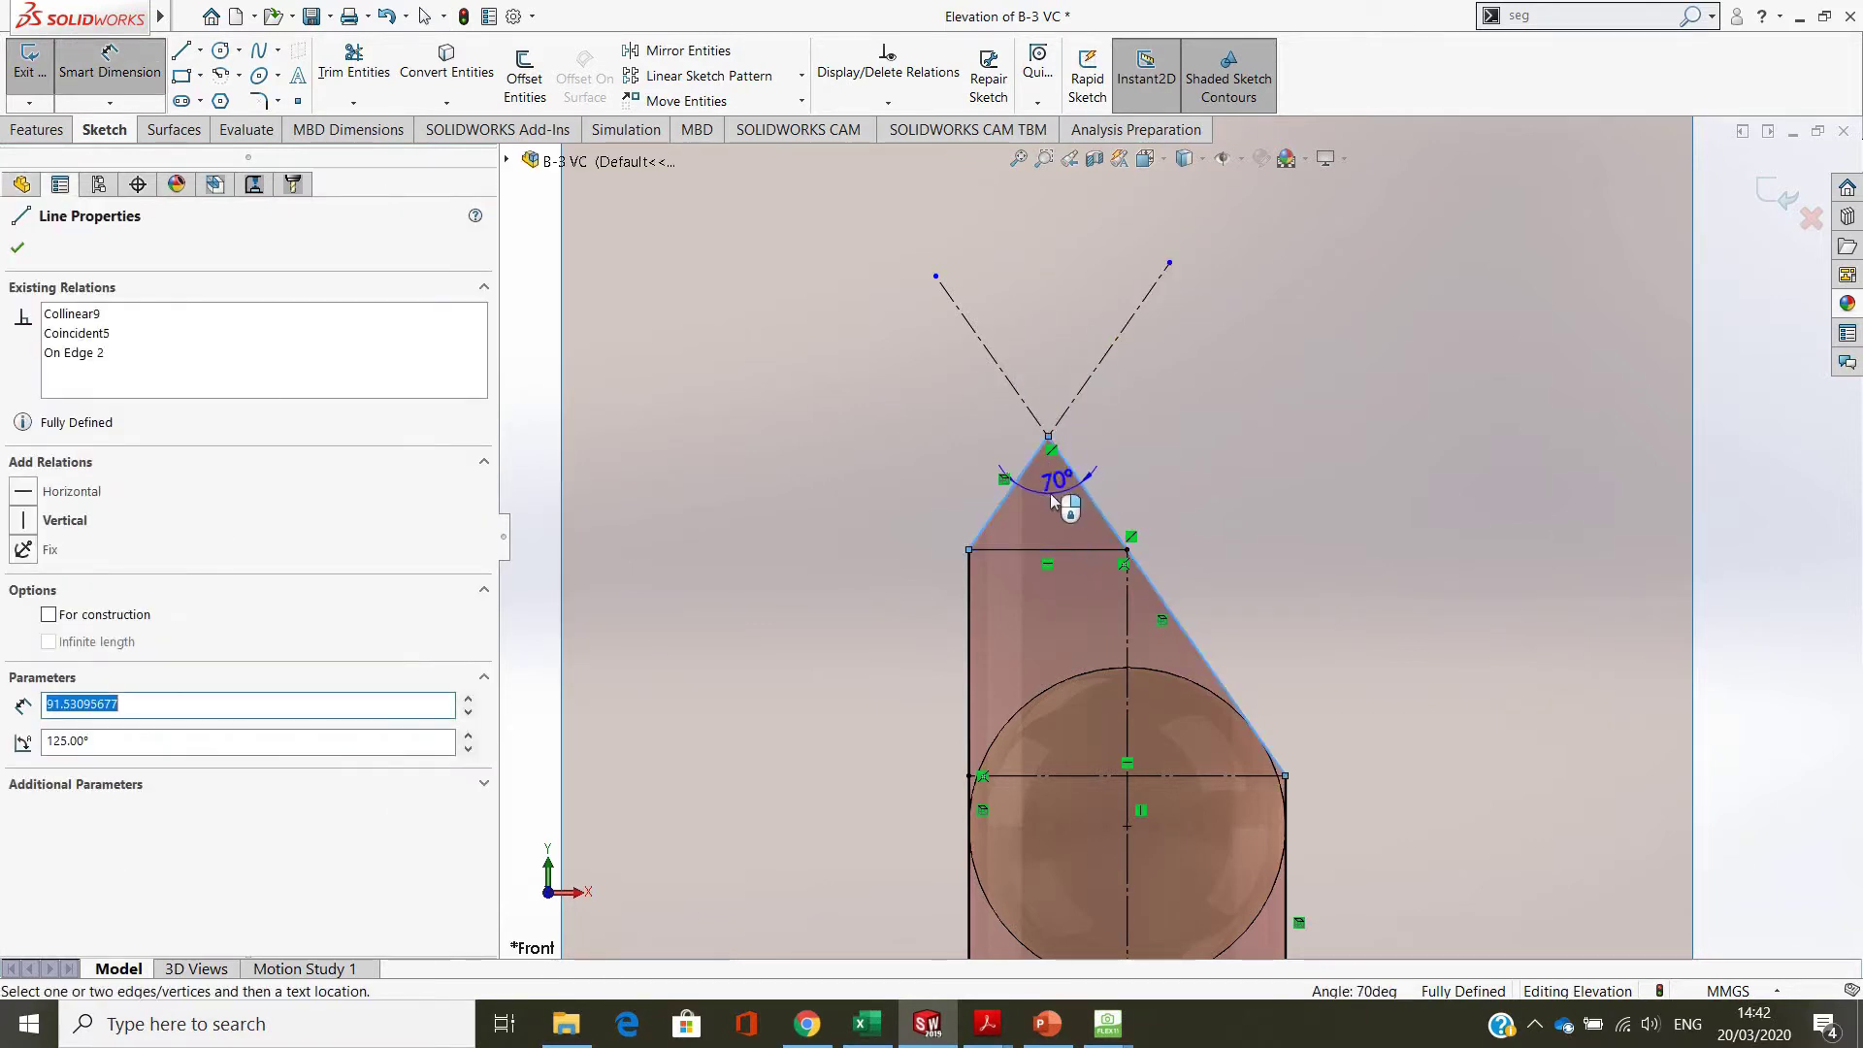
left_click(1047, 501)
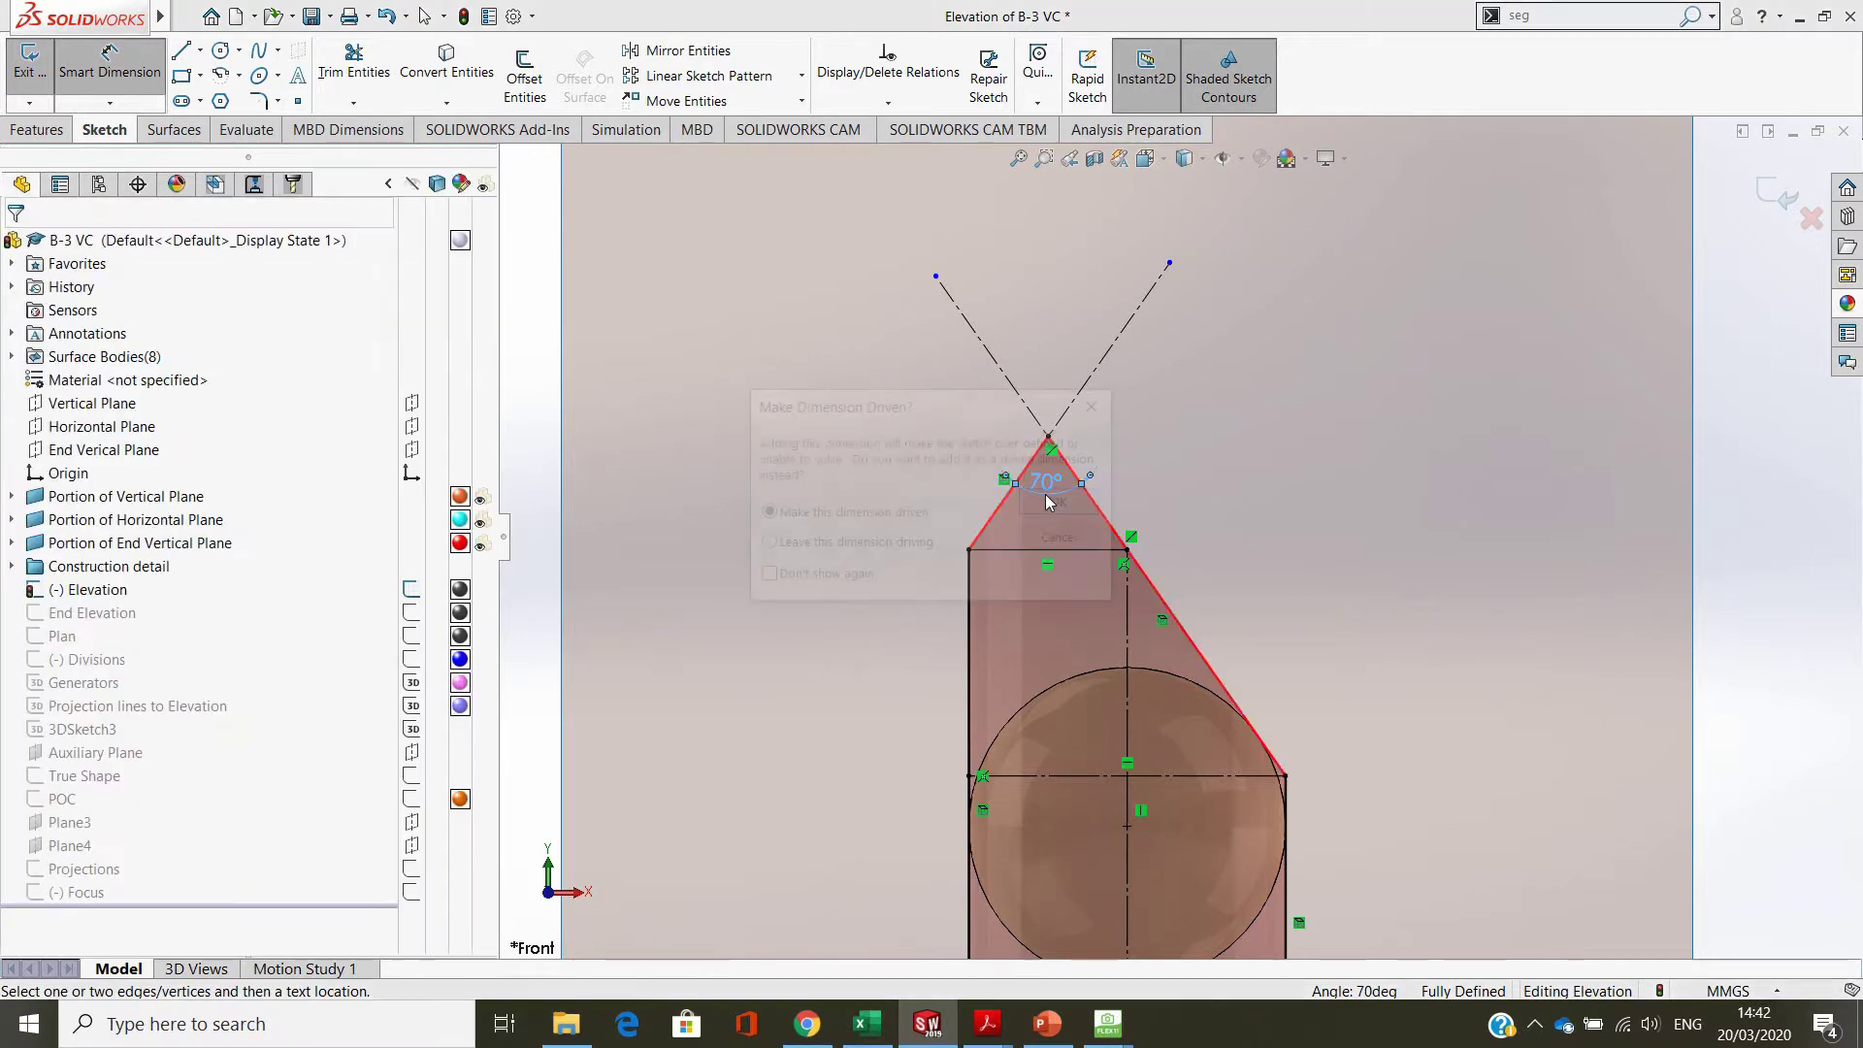
left_click(1050, 503)
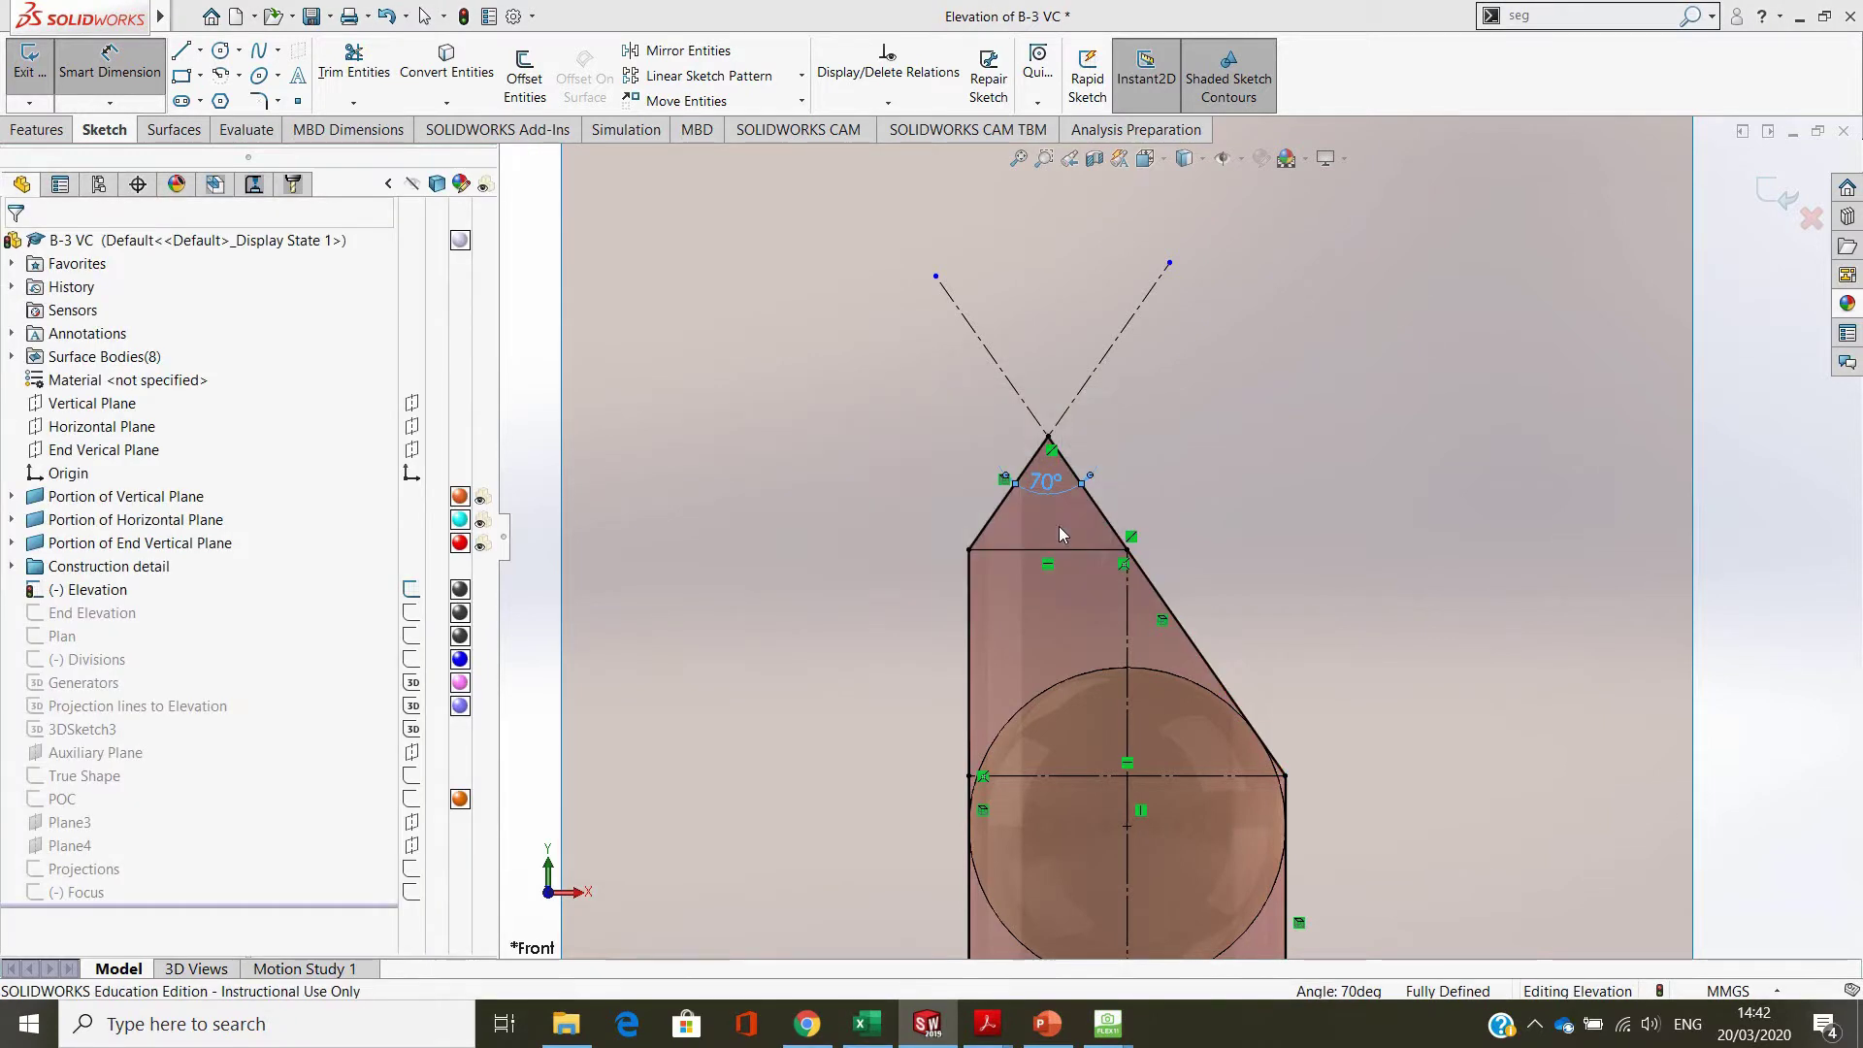
- Add a driven angle dimension between the horizontal line below the apex and the sloping construction line that meets its right end
left_click(1102, 550)
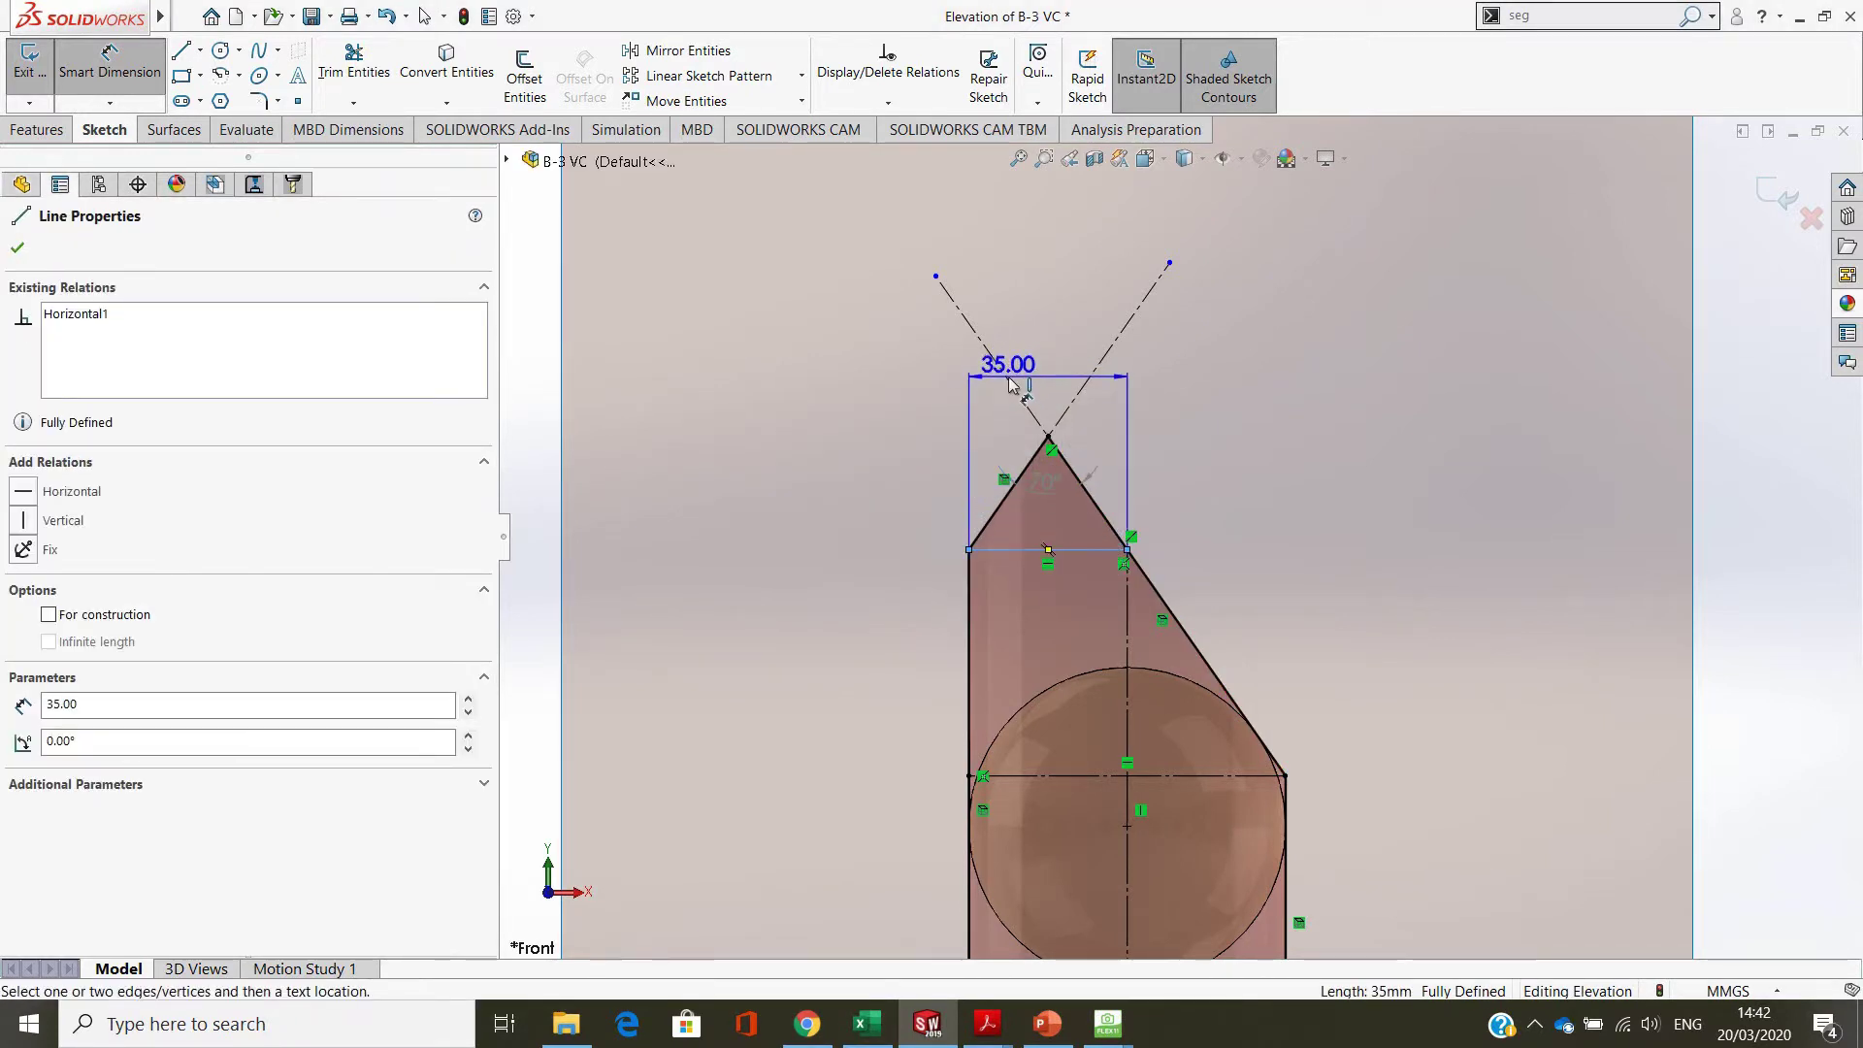
left_click(1012, 386)
left_click(1085, 536)
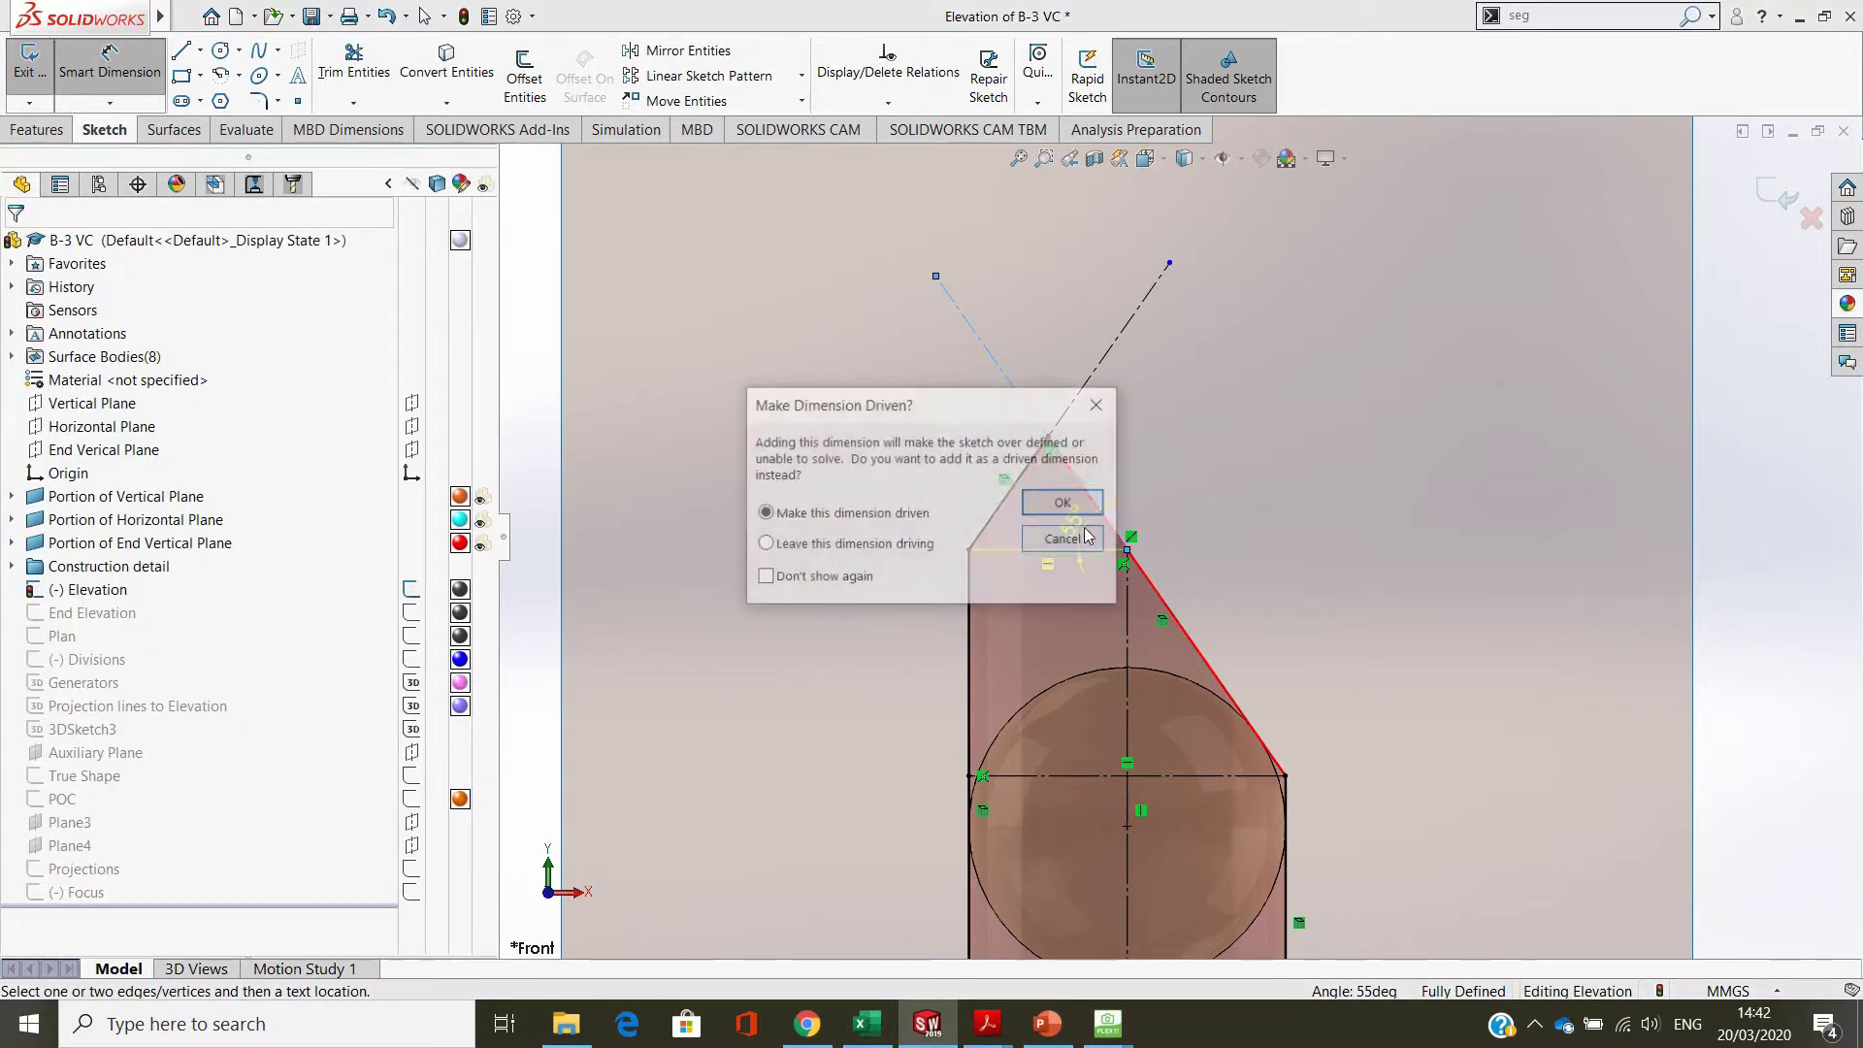
left_click(1063, 502)
- Dimension the angle between the left sloping edge and the horizontal line below the apex
scroll(1125, 543, "down", 7)
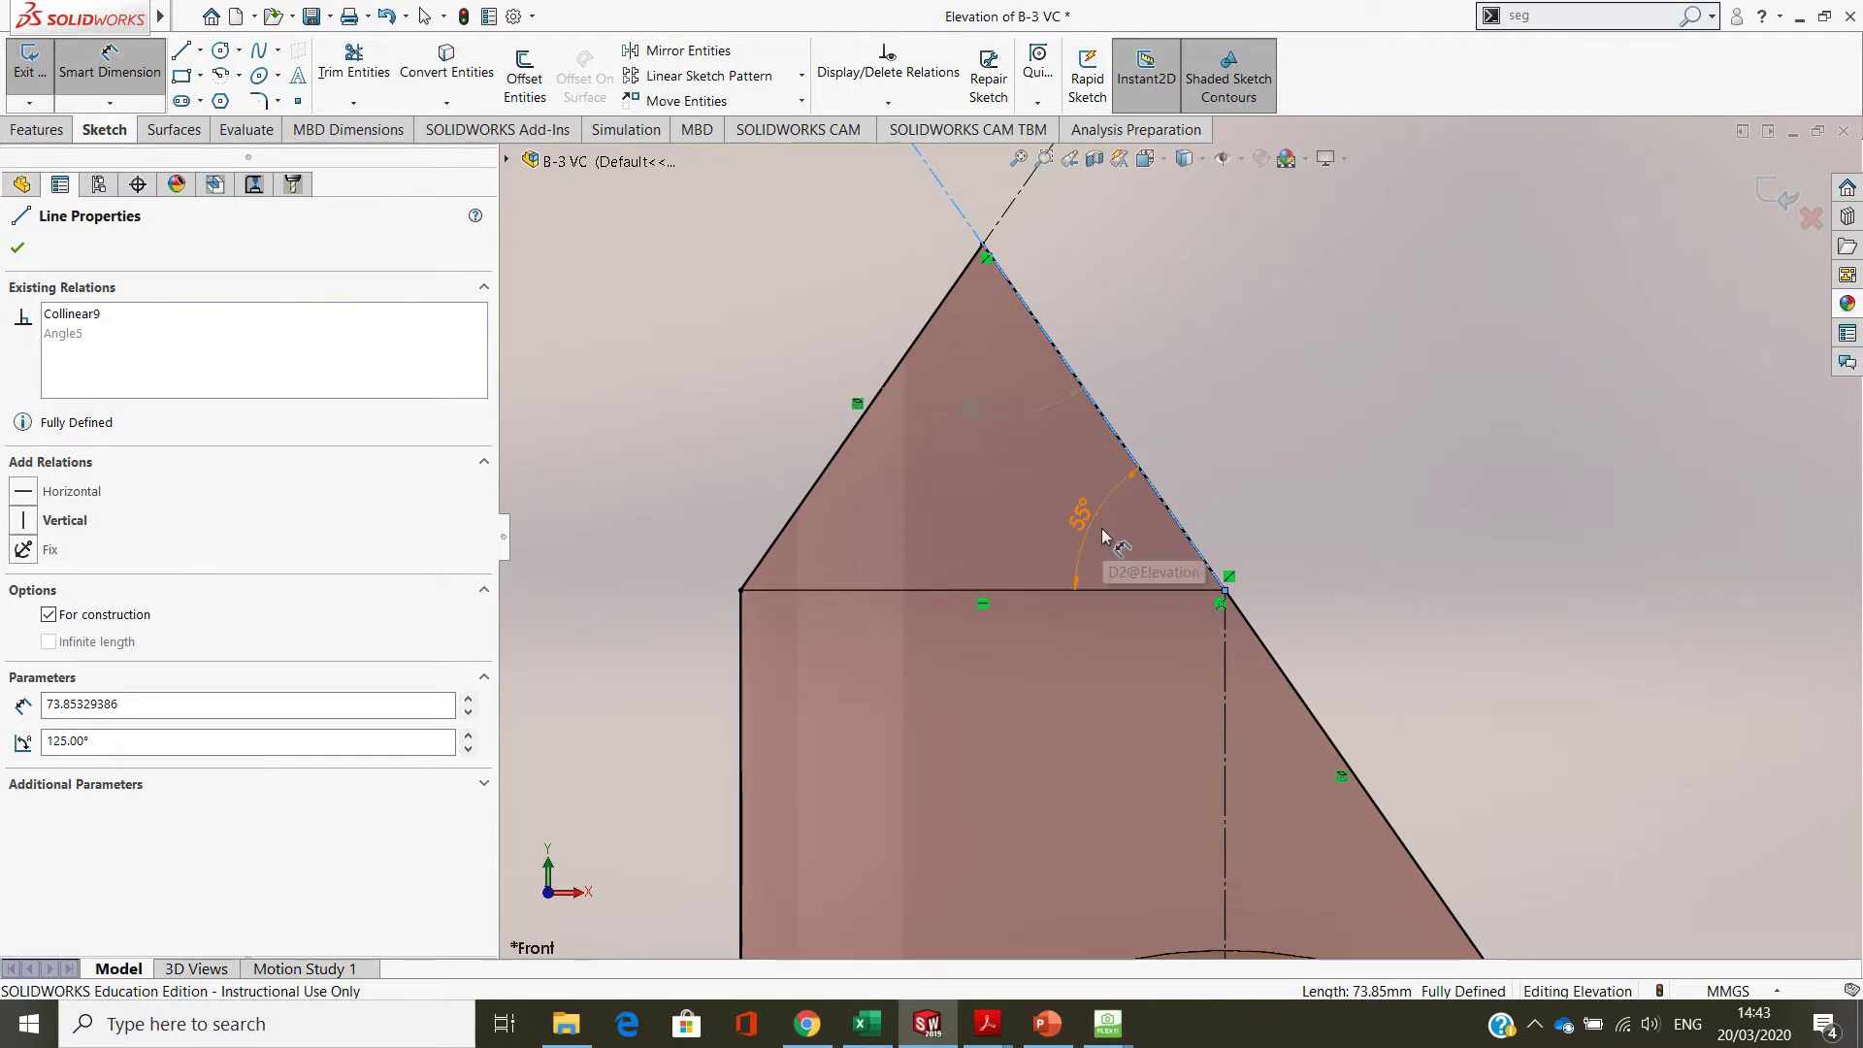
left_click(805, 499)
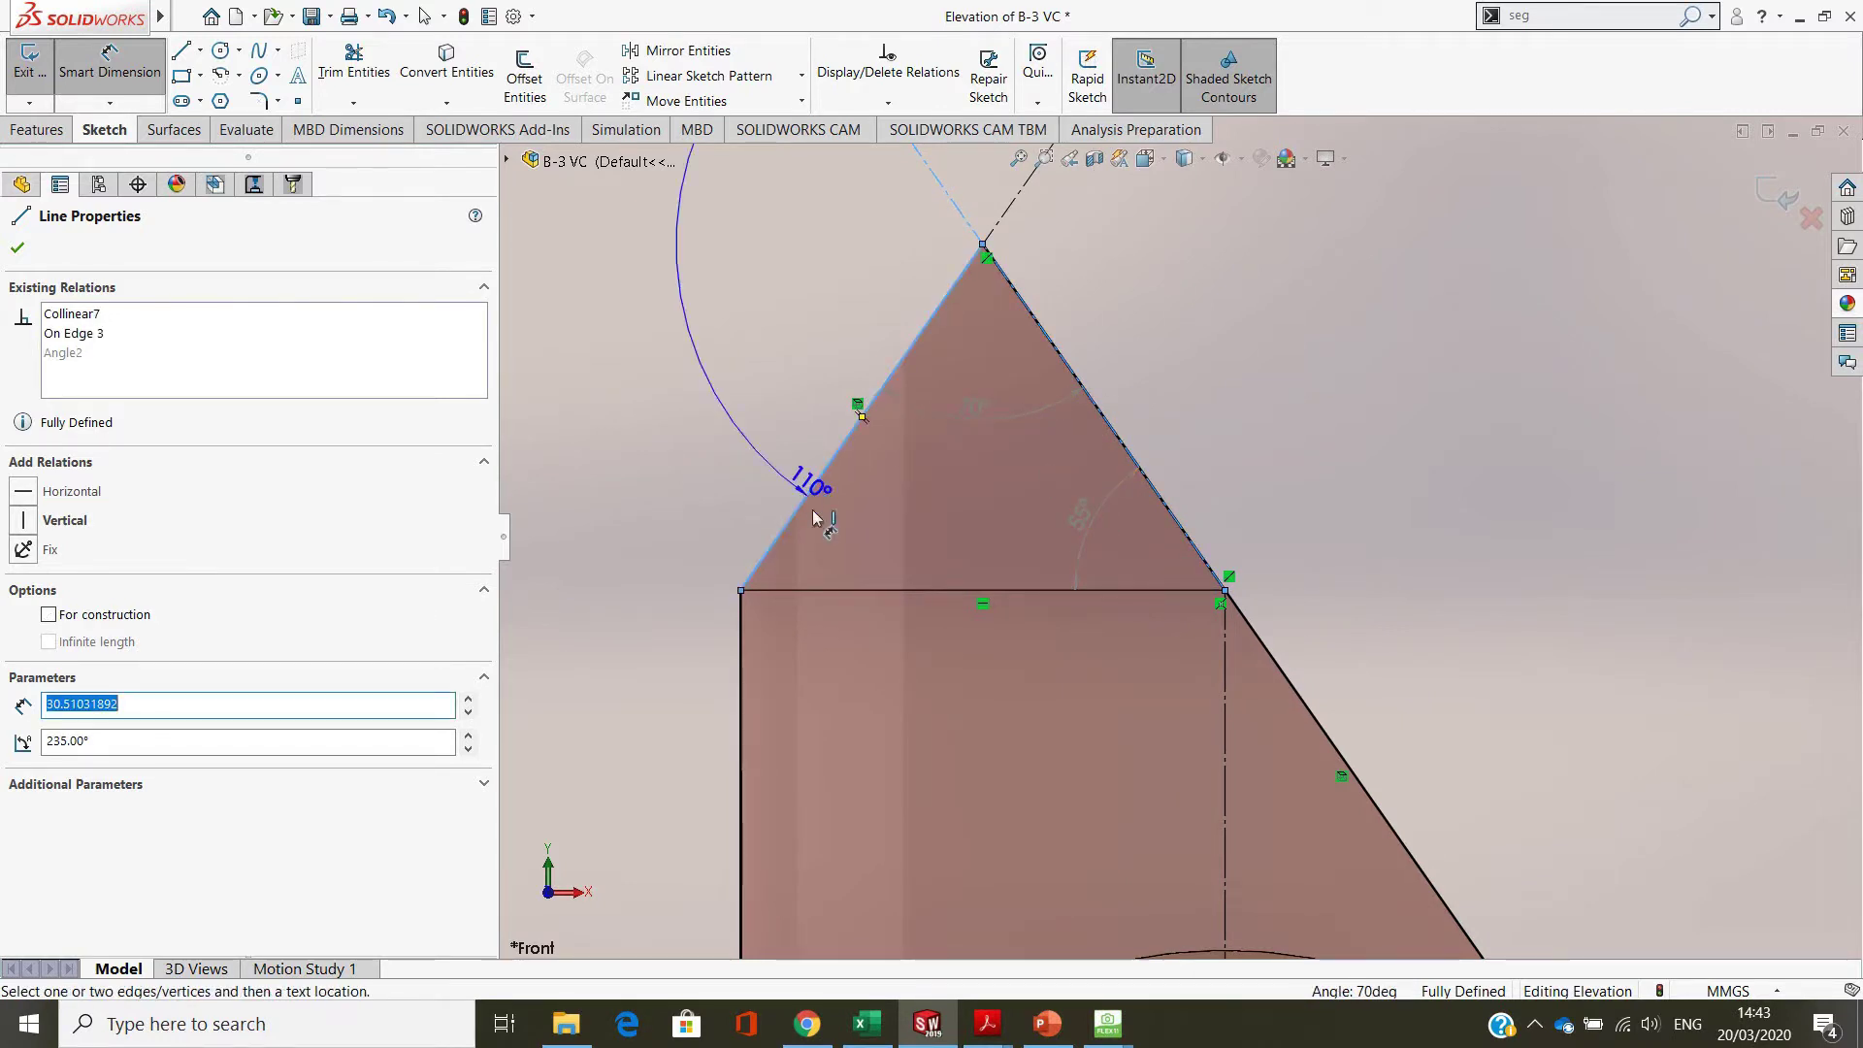
left_click(852, 589)
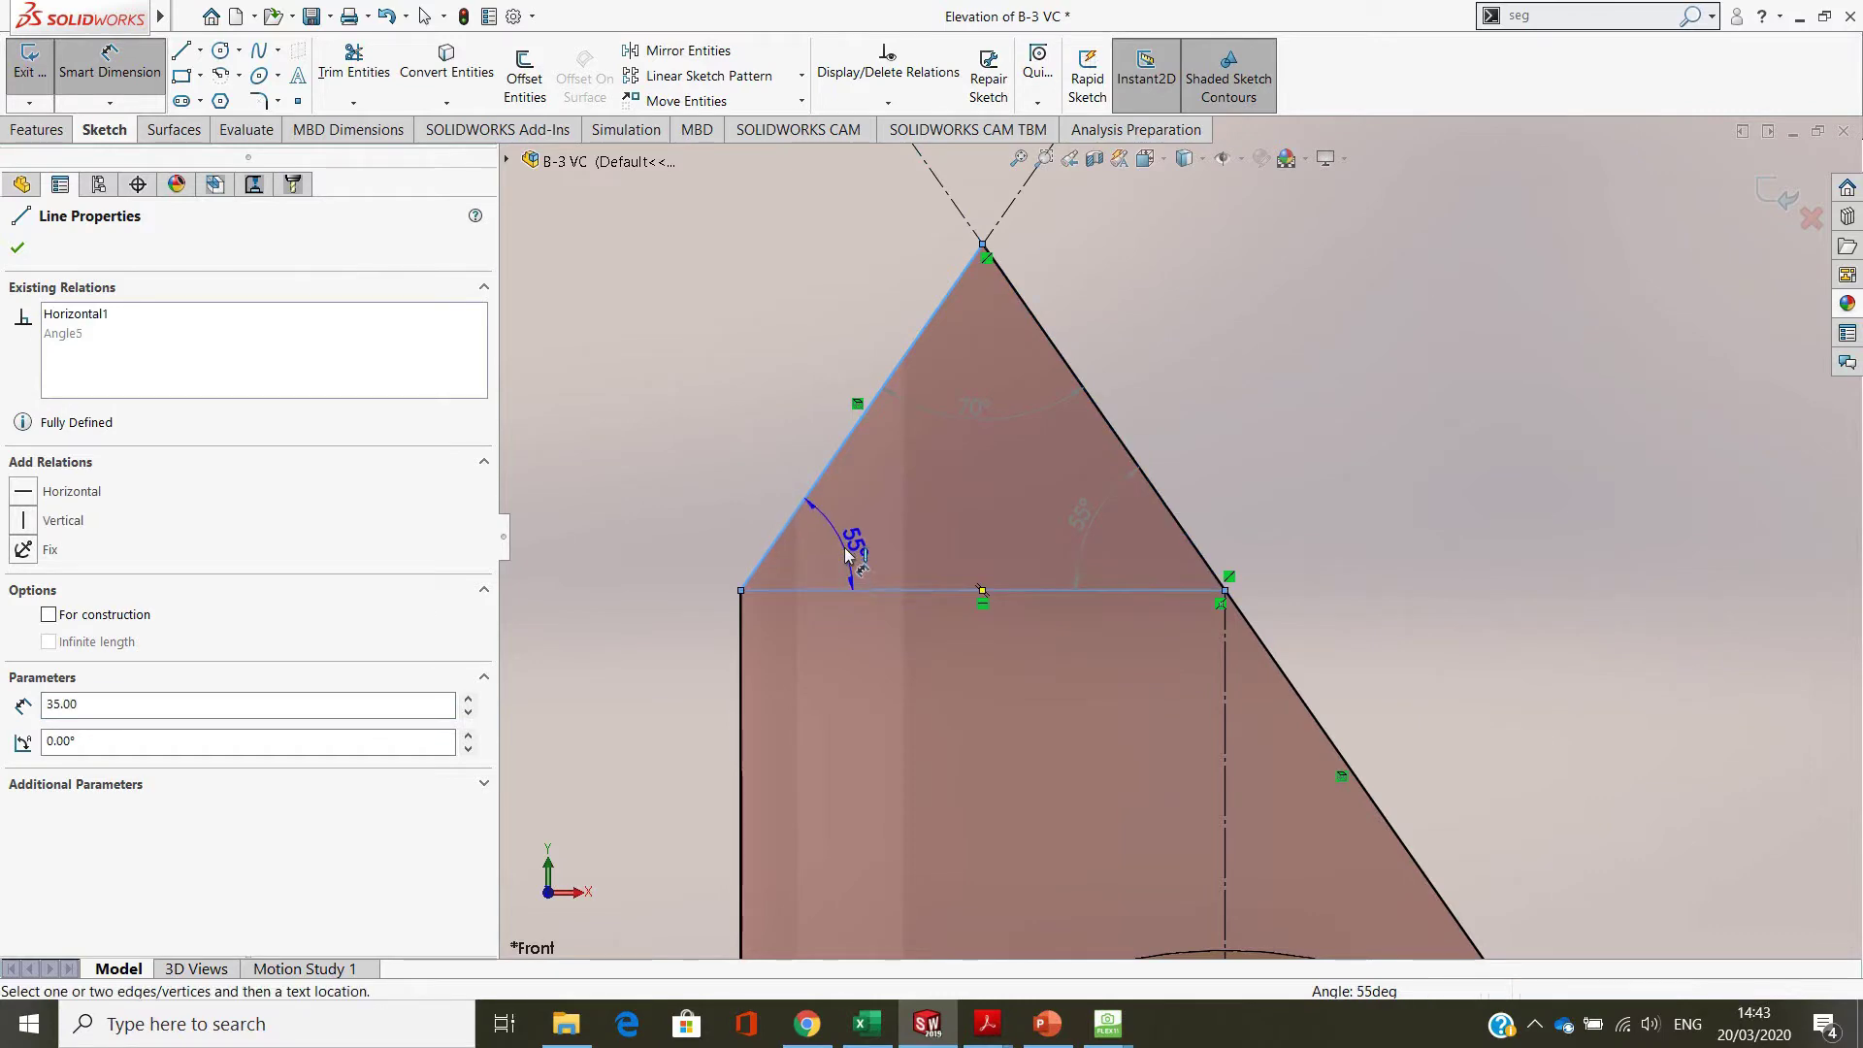